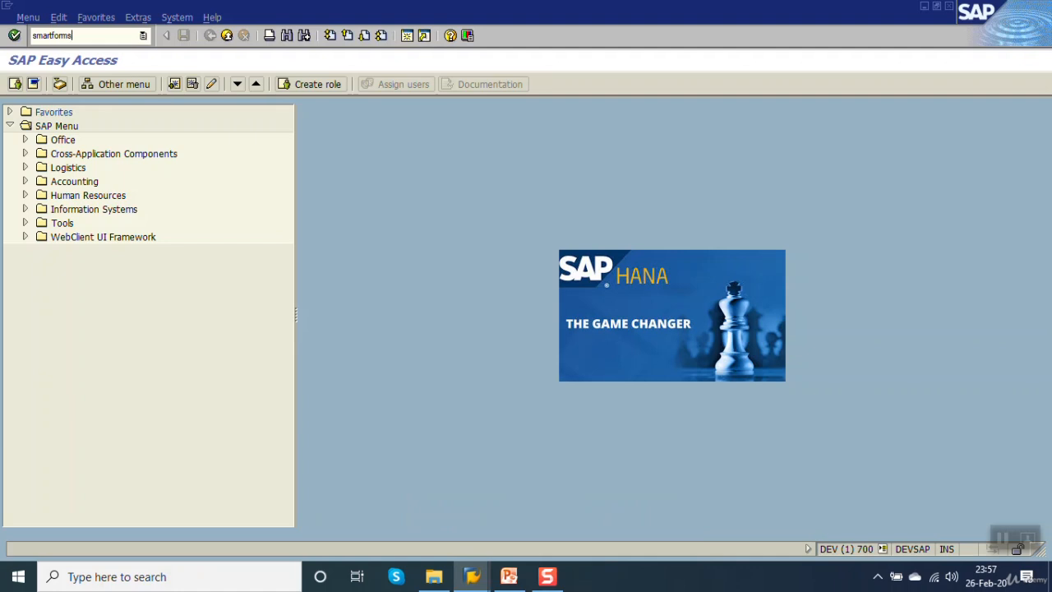
# Open the smartforms transaction and create a new form named ZSF_EXAMPLE_02.
pyautogui.press('Return')
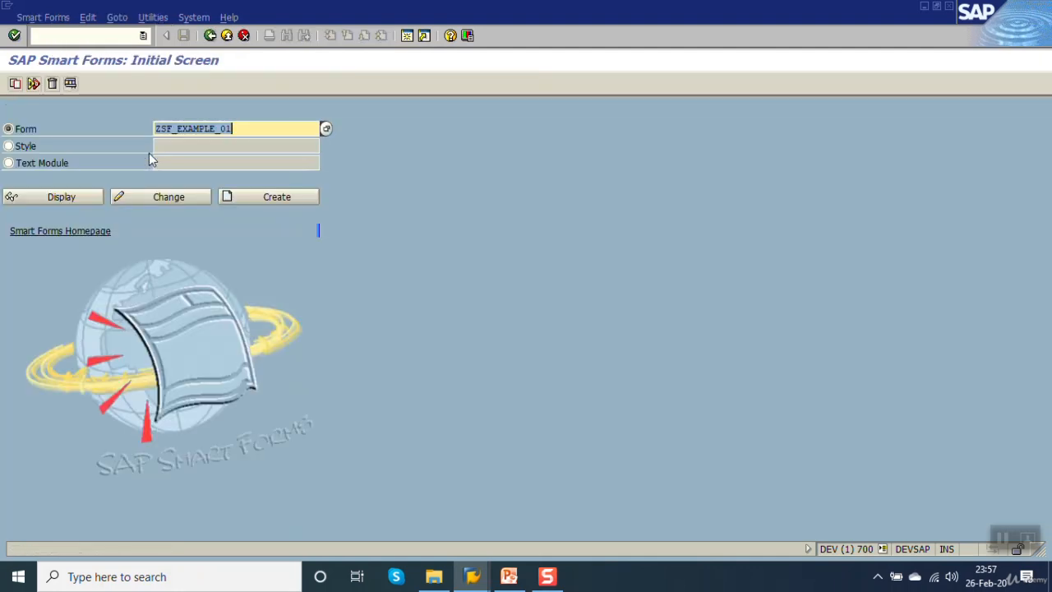
pyautogui.click(267, 130)
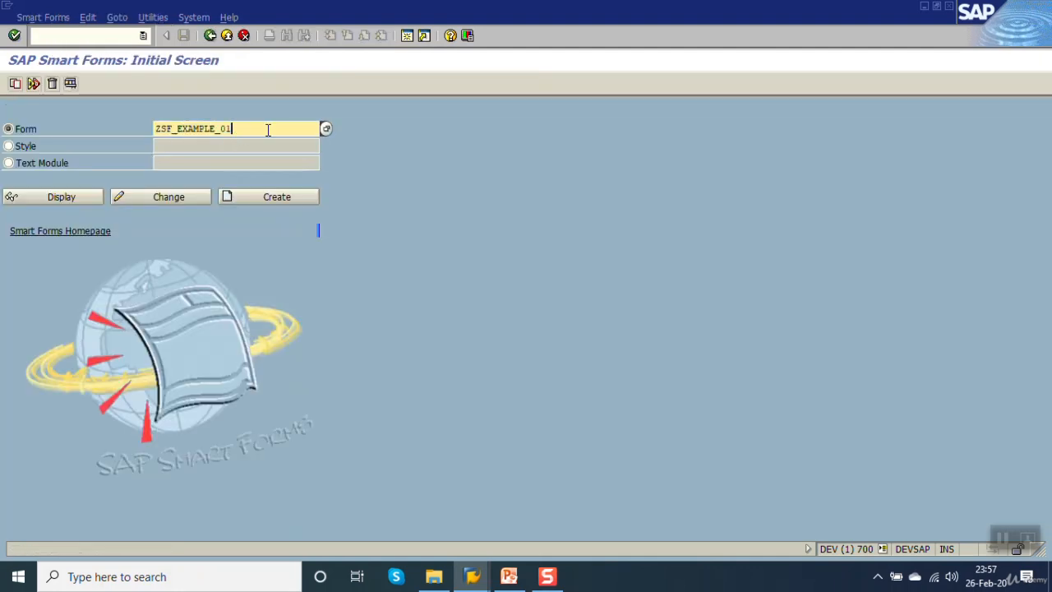
pyautogui.click(303, 197)
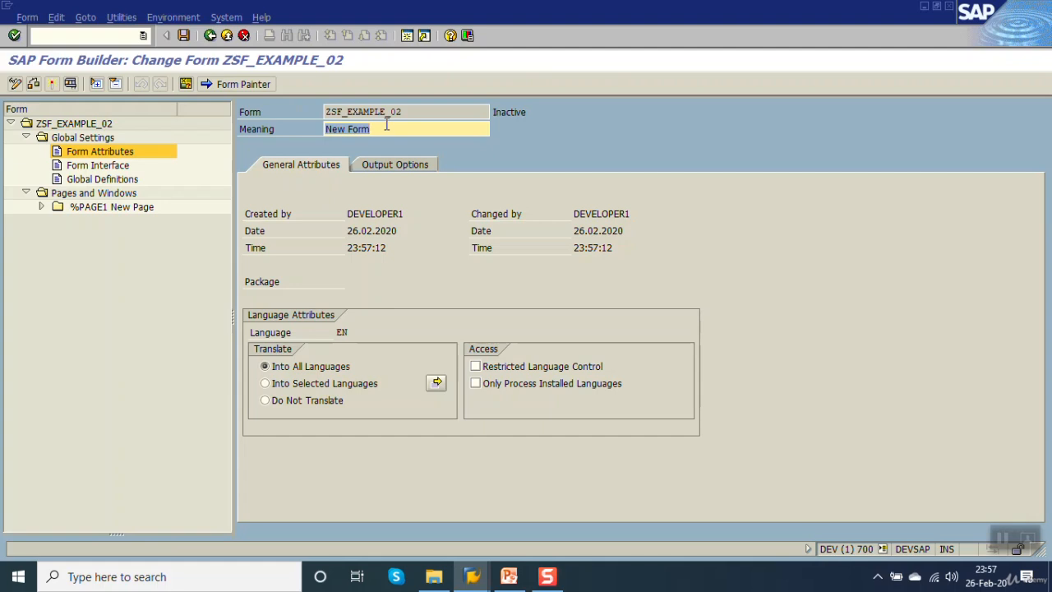
# Give the form the meaning "sf learning" and save it as a local object.
pyautogui.write('sf learning')
pyautogui.hotkey('ctrl', 's')
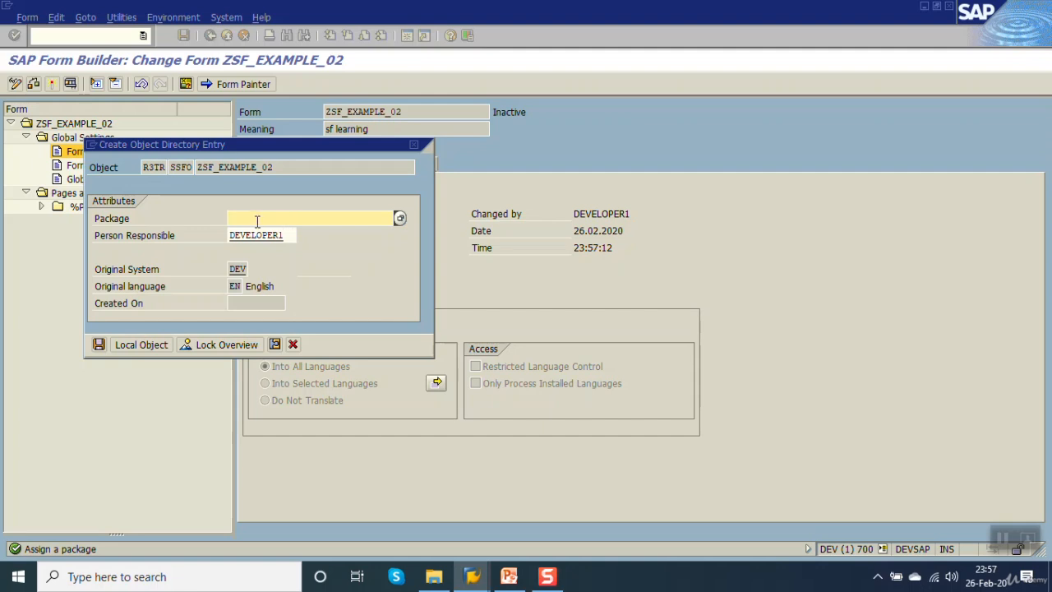
pyautogui.click(141, 344)
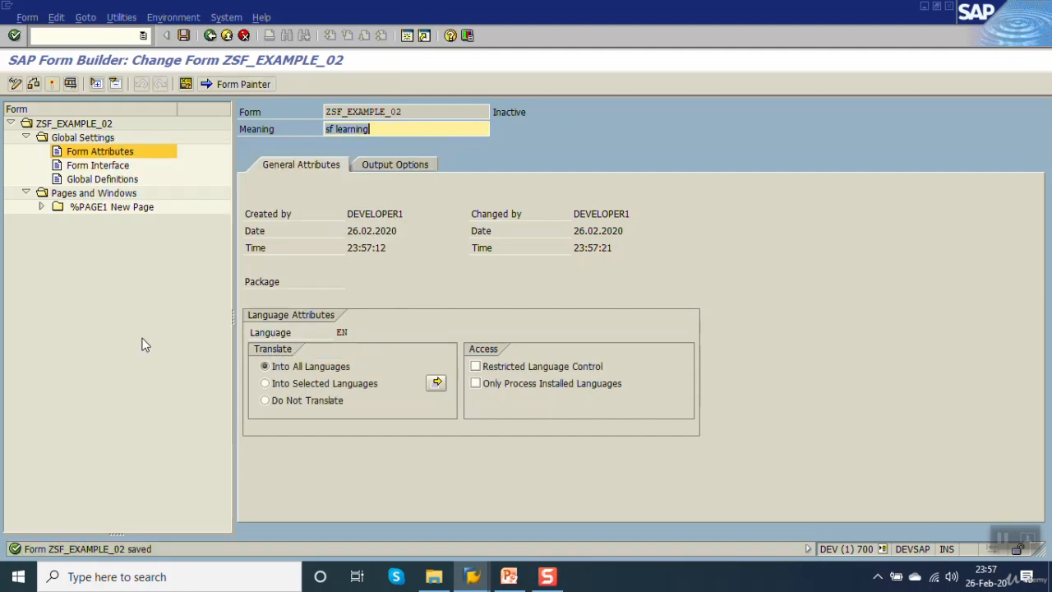
# Open the output options of the form attributes and bring up the possible values for the page format.
pyautogui.click(90, 153)
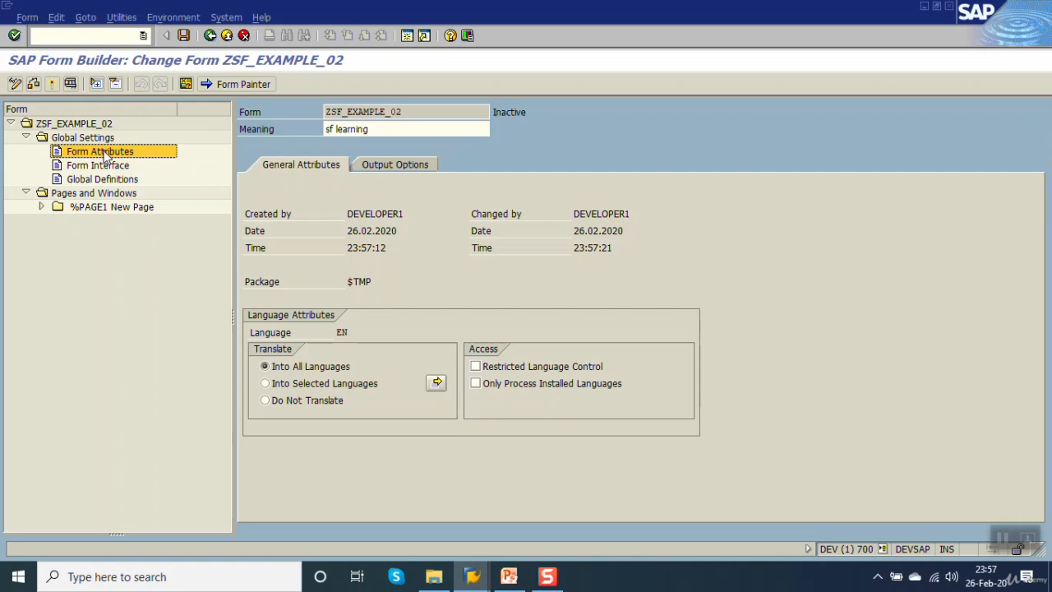
pyautogui.click(391, 168)
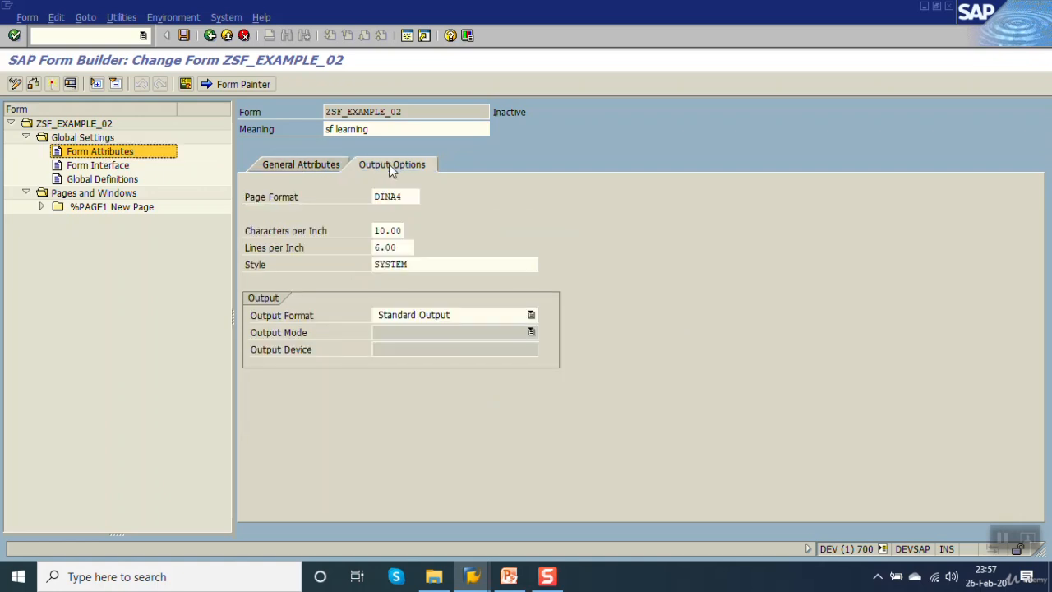
pyautogui.click(269, 198)
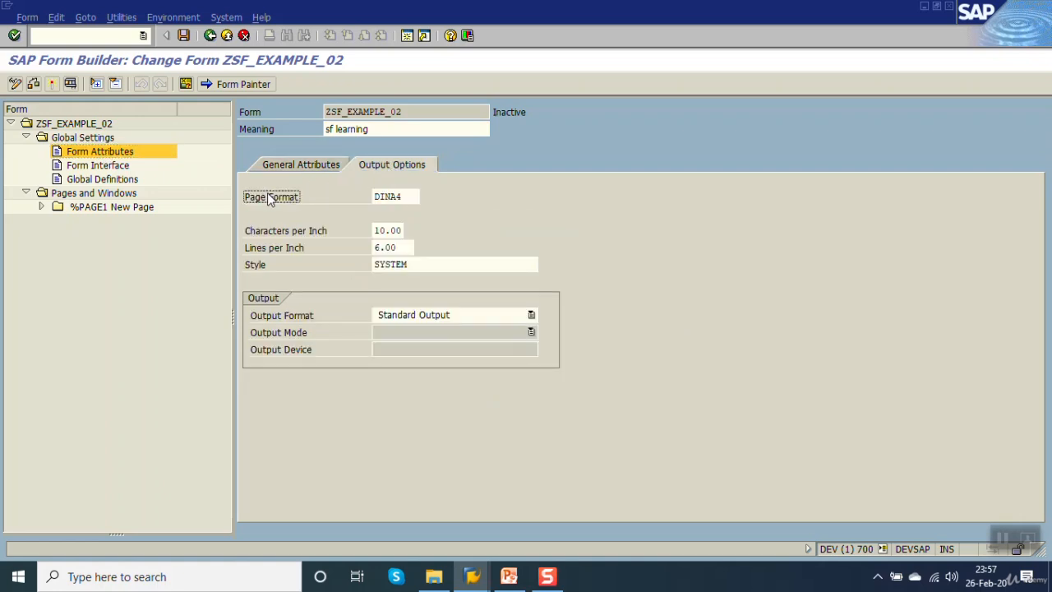
pyautogui.click(411, 198)
pyautogui.click(429, 196)
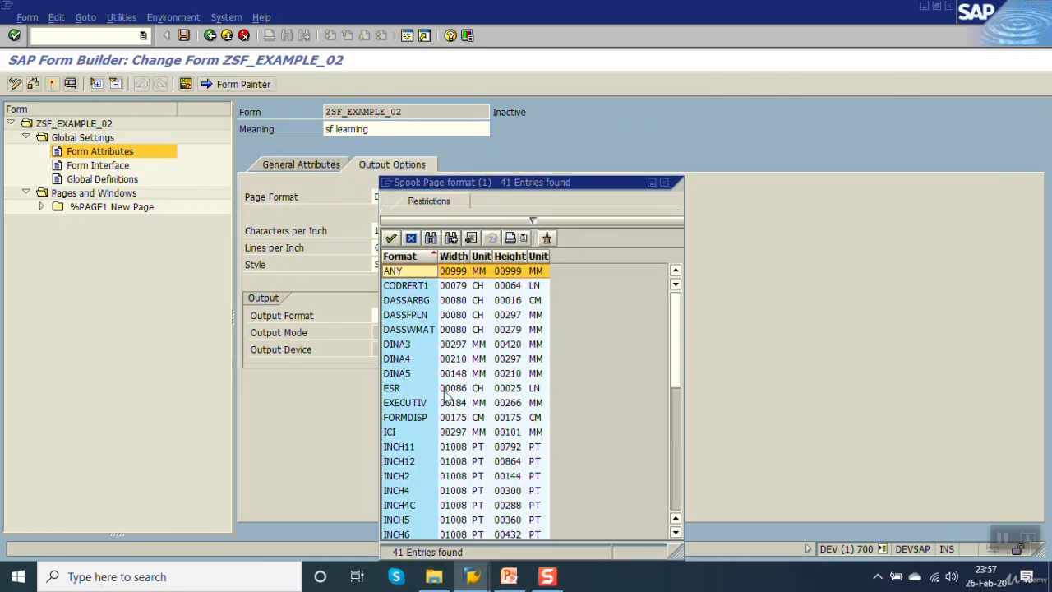
# Examine the available page formats with their widths and heights, from ANY through the INCH formats.
pyautogui.click(409, 362)
pyautogui.press('Down')
pyautogui.press('Down')
pyautogui.press('Down')
pyautogui.press('Down')
pyautogui.press('Down')
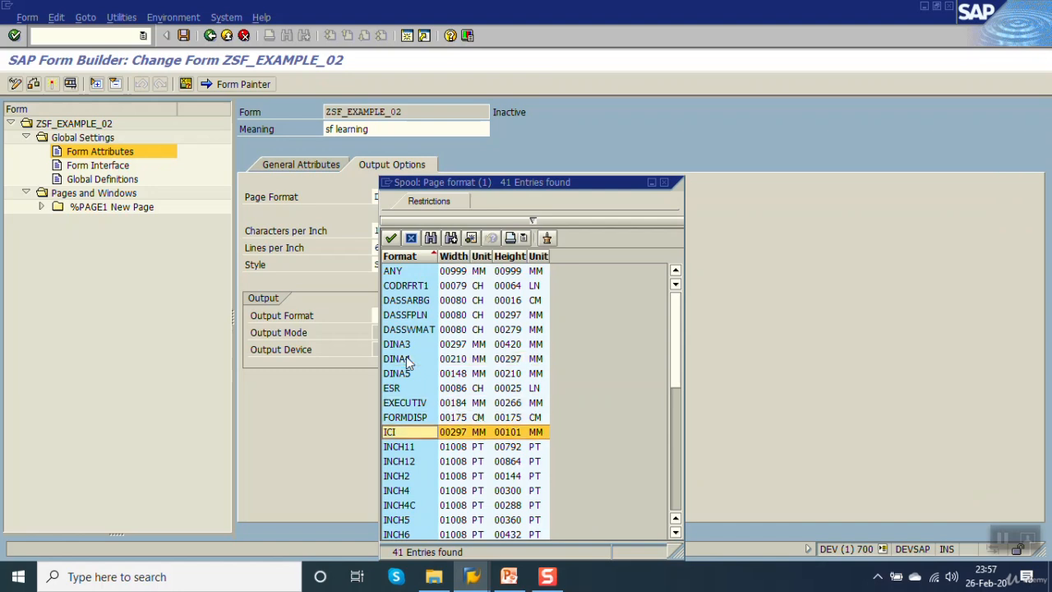
pyautogui.press('Down')
pyautogui.press('Down')
pyautogui.press('Down')
pyautogui.press('Down')
pyautogui.press('Down')
pyautogui.press('Down')
pyautogui.press('Down')
pyautogui.press('Down')
pyautogui.press('Down')
pyautogui.press('Up')
pyautogui.press('Up')
pyautogui.press('Up')
pyautogui.press('Up')
pyautogui.press('Up')
pyautogui.press('Up')
pyautogui.press('Up')
pyautogui.press('Up')
pyautogui.press('Up')
pyautogui.press('Up')
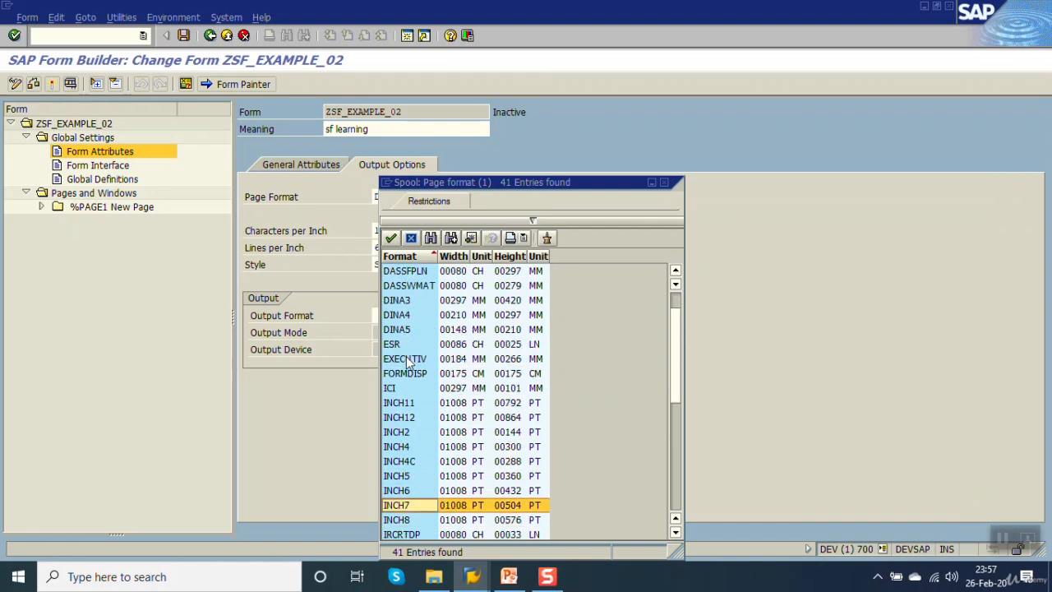
pyautogui.press('Up')
pyautogui.press('Up')
pyautogui.press('Up')
pyautogui.press('Up')
pyautogui.press('Up')
pyautogui.press('Up')
pyautogui.press('Up')
pyautogui.press('Up')
pyautogui.press('Up')
pyautogui.press('Up')
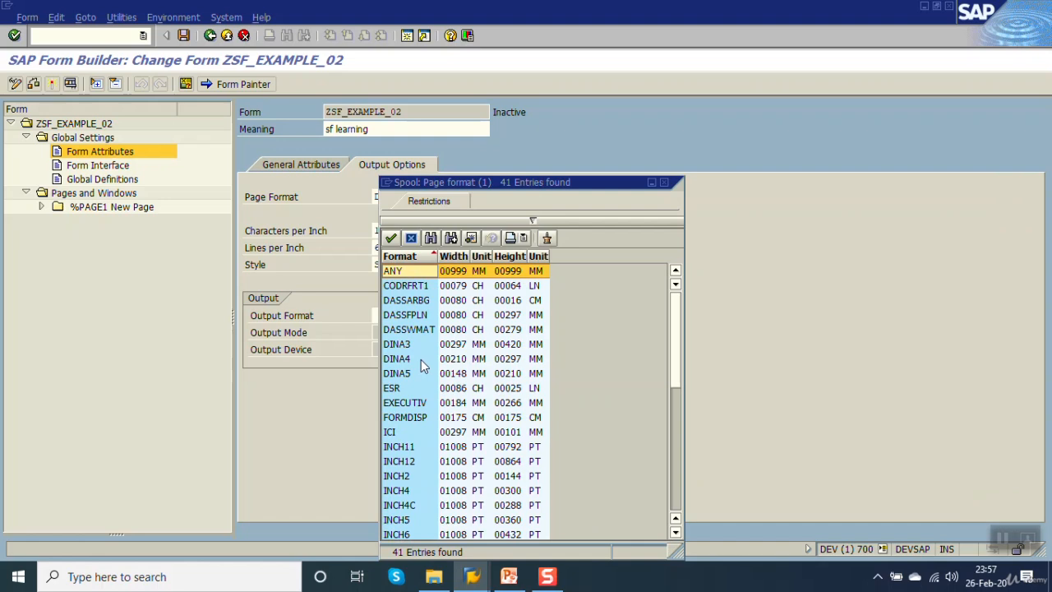
# Choose DINA4 as the form's page format and save the form.
pyautogui.click(421, 359)
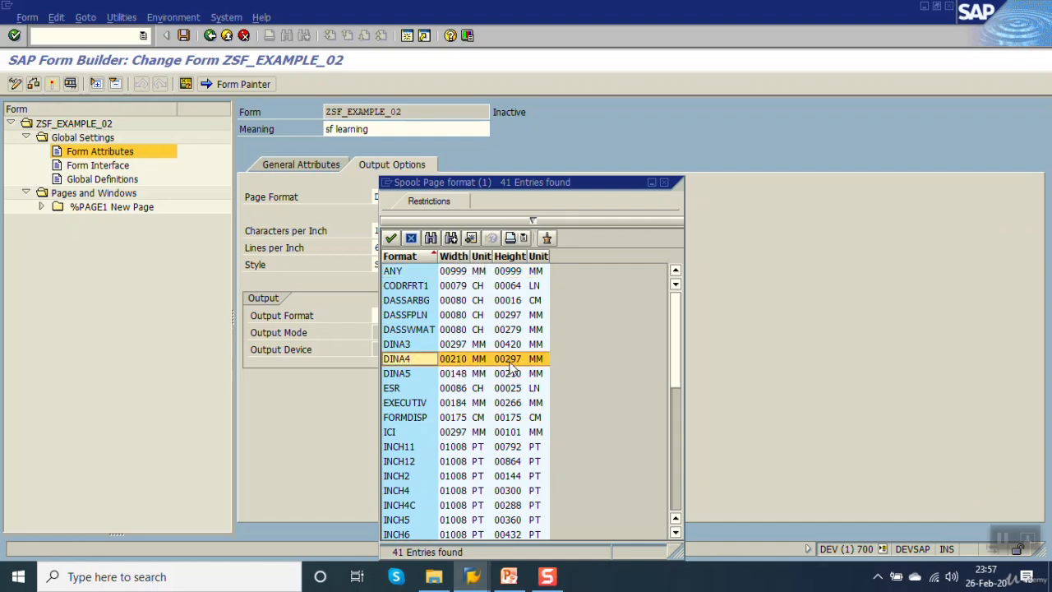
pyautogui.doubleClick(433, 366)
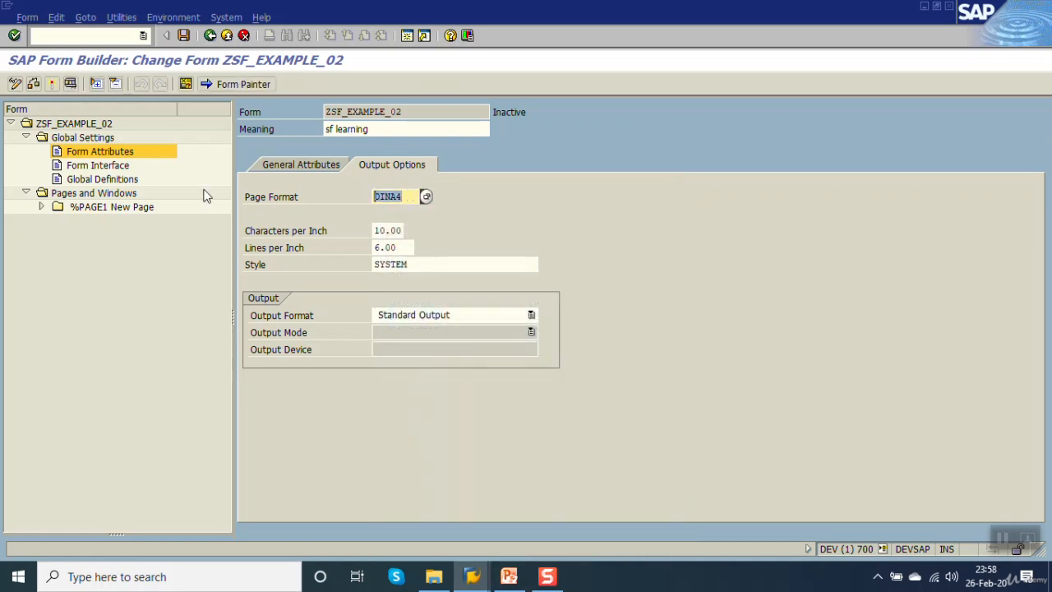
pyautogui.click(185, 35)
# Switch to PowerPoint to check the page orientation topic on the smartforms slide, and return to SAP.
pyautogui.click(509, 576)
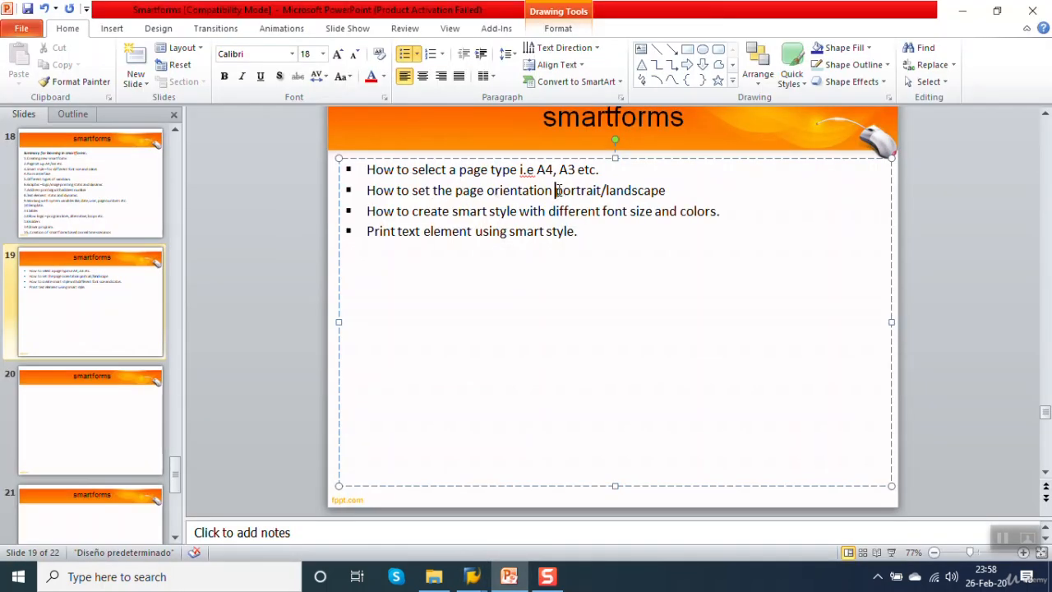
pyautogui.click(962, 11)
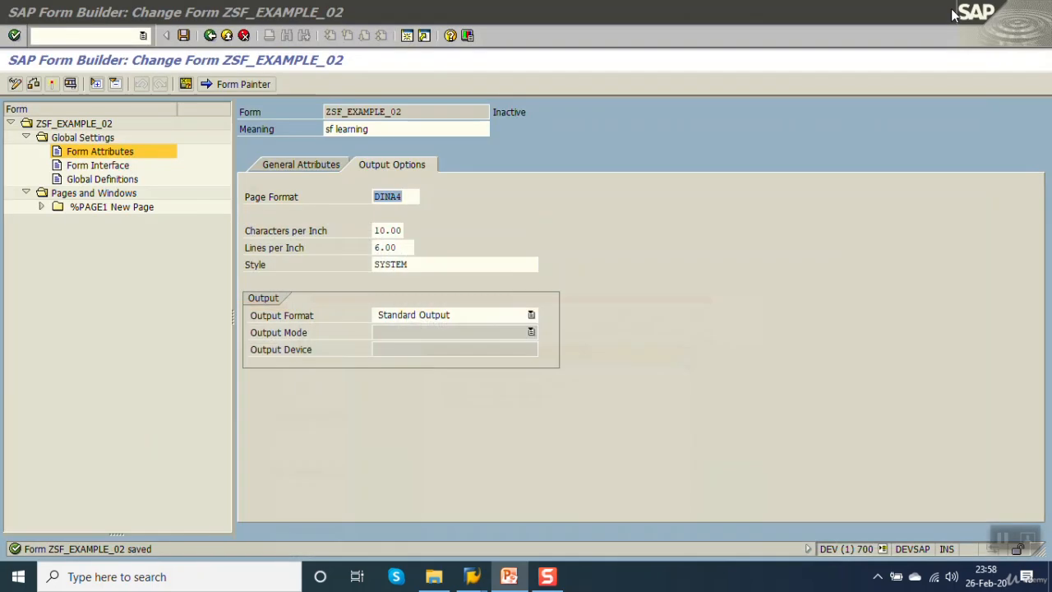
# Rename the page %PAGE1 under Pages and Windows to PAGE1 and save the form.
pyautogui.click(76, 196)
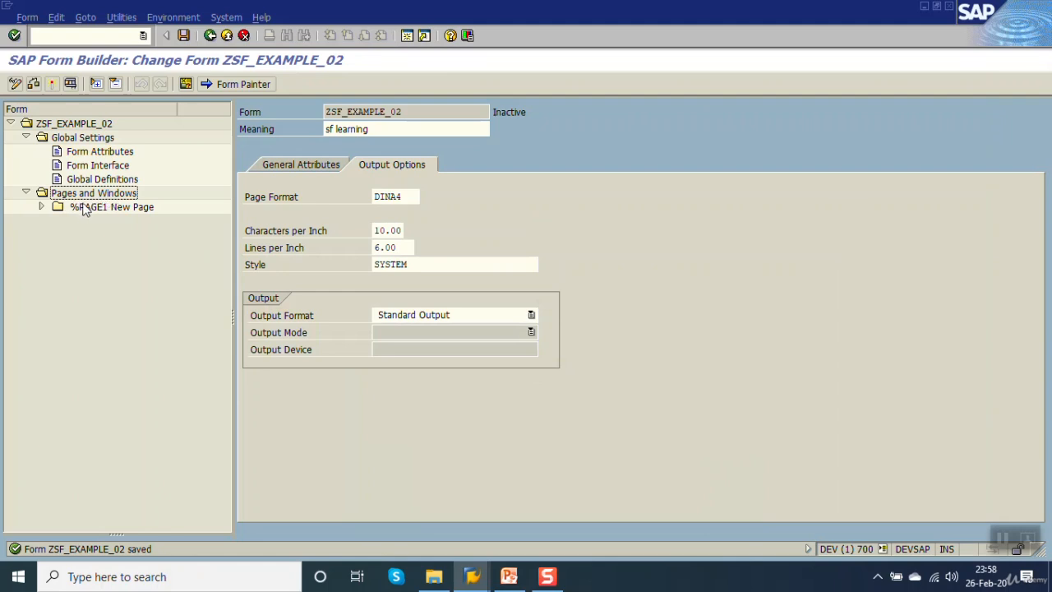
pyautogui.click(84, 210)
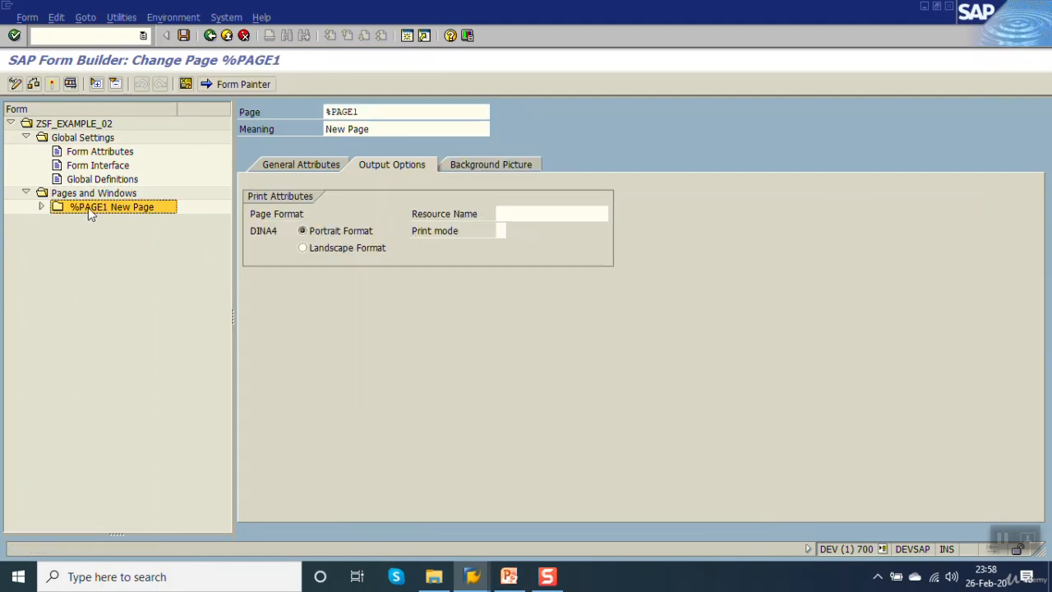
pyautogui.moveTo(368, 111); pyautogui.dragTo(326, 112)
pyautogui.press('BackSpace')
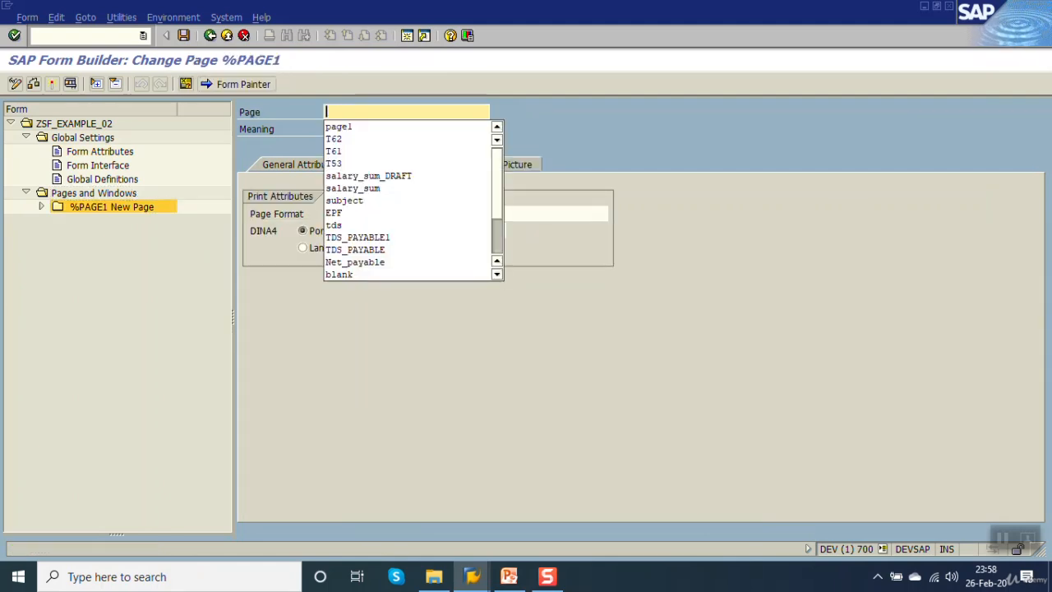
pyautogui.press('Down')
pyautogui.press('Return')
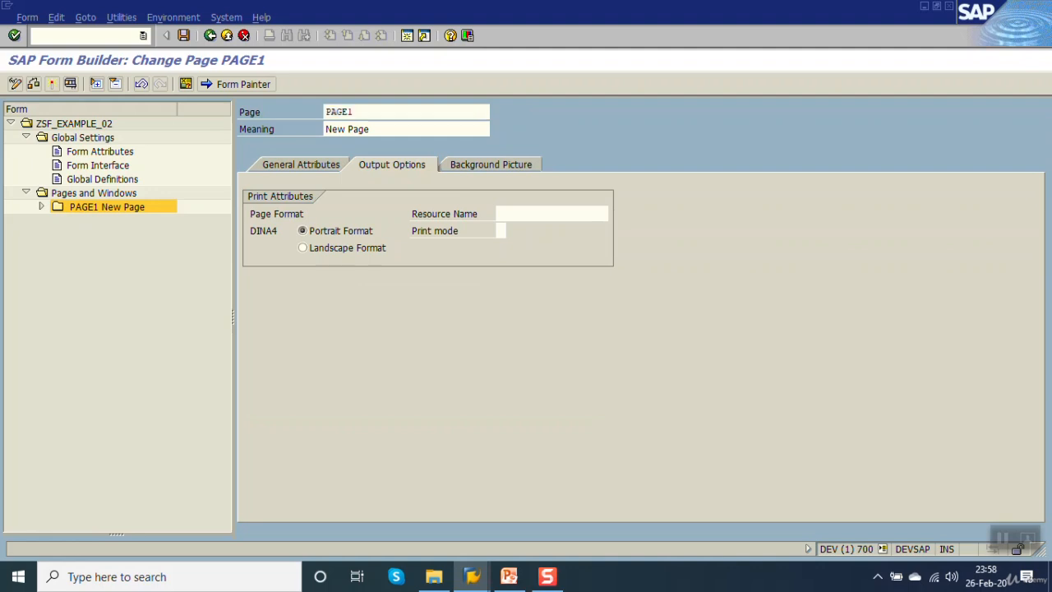
pyautogui.hotkey('ctrl', 's')
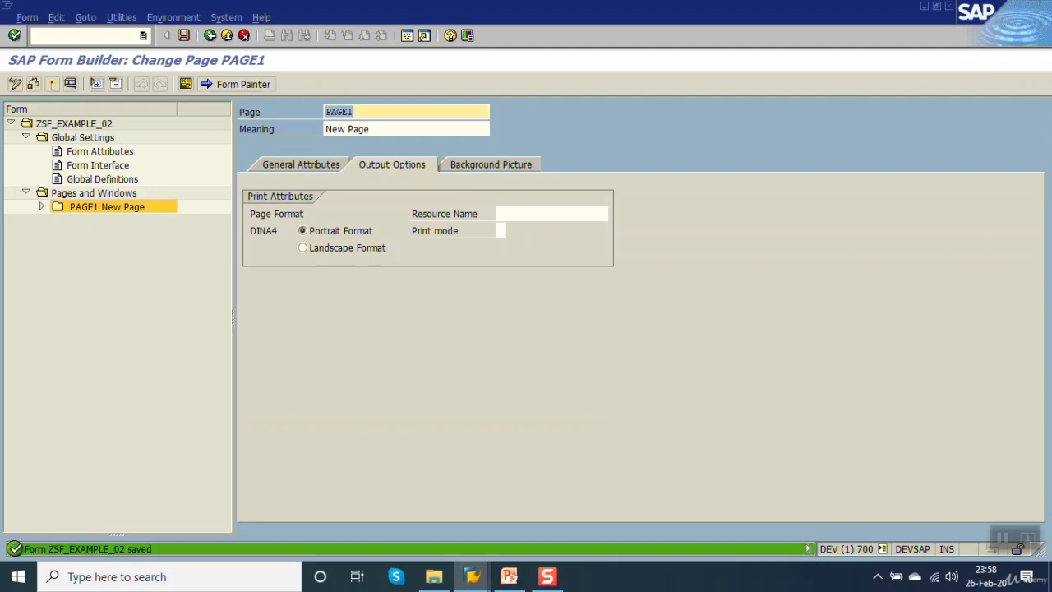
# Expand PAGE1, try Landscape Format, set its orientation back to Portrait Format, and save and activate the form.
pyautogui.click(41, 208)
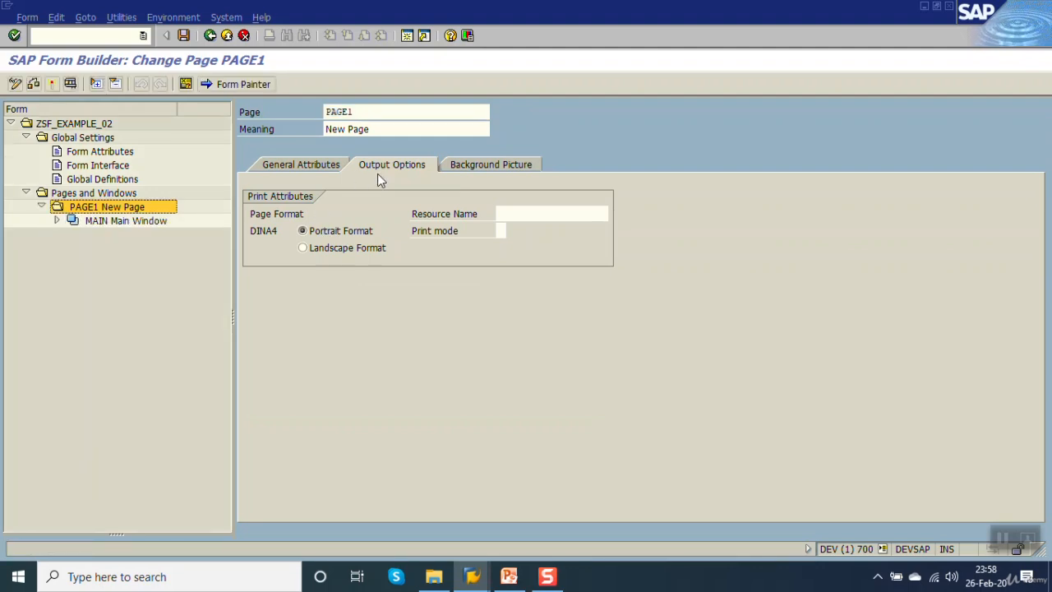
pyautogui.click(323, 248)
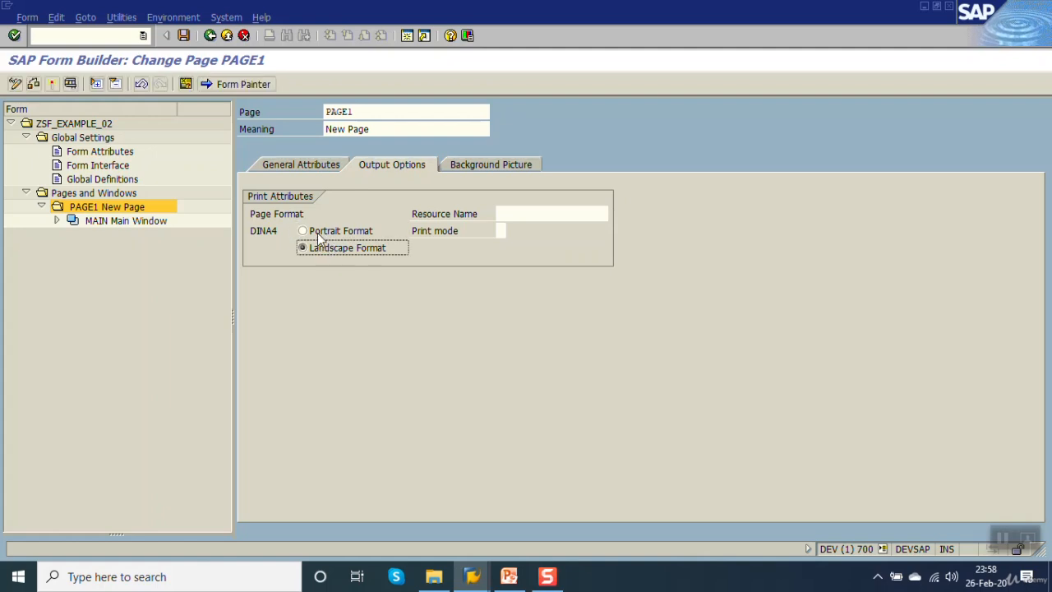
pyautogui.click(317, 233)
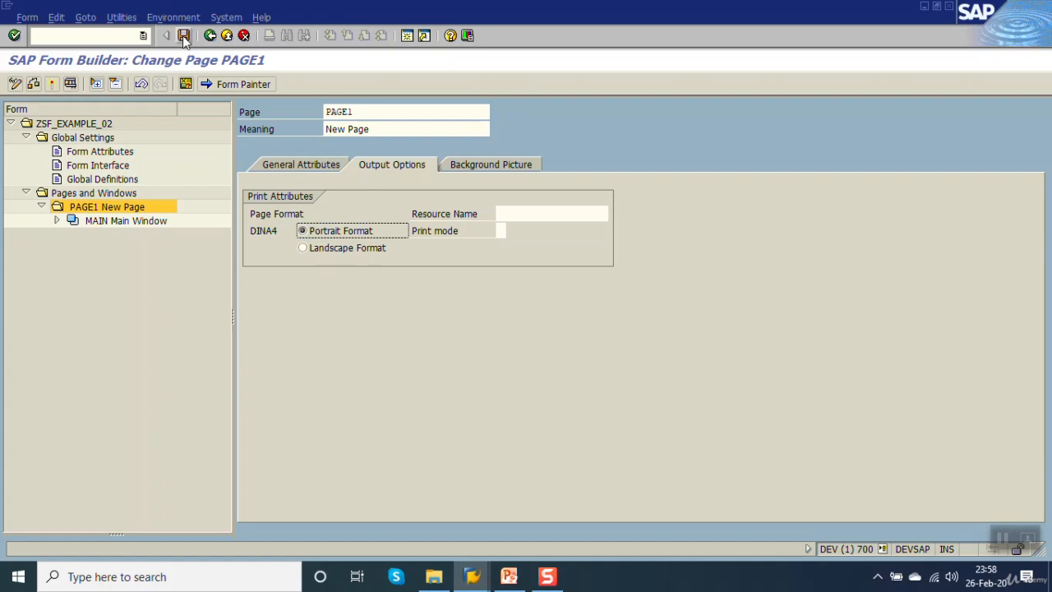
pyautogui.click(183, 36)
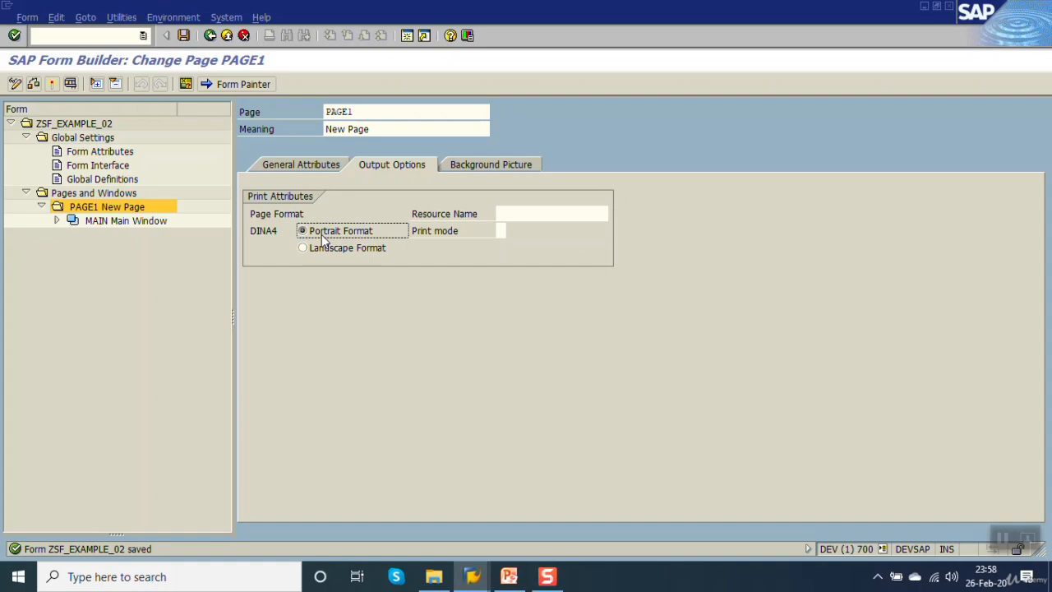
# Switch to PowerPoint to check the smart style topic on the smartforms slide, and return to SAP.
pyautogui.hotkey('alt', 'Tab')
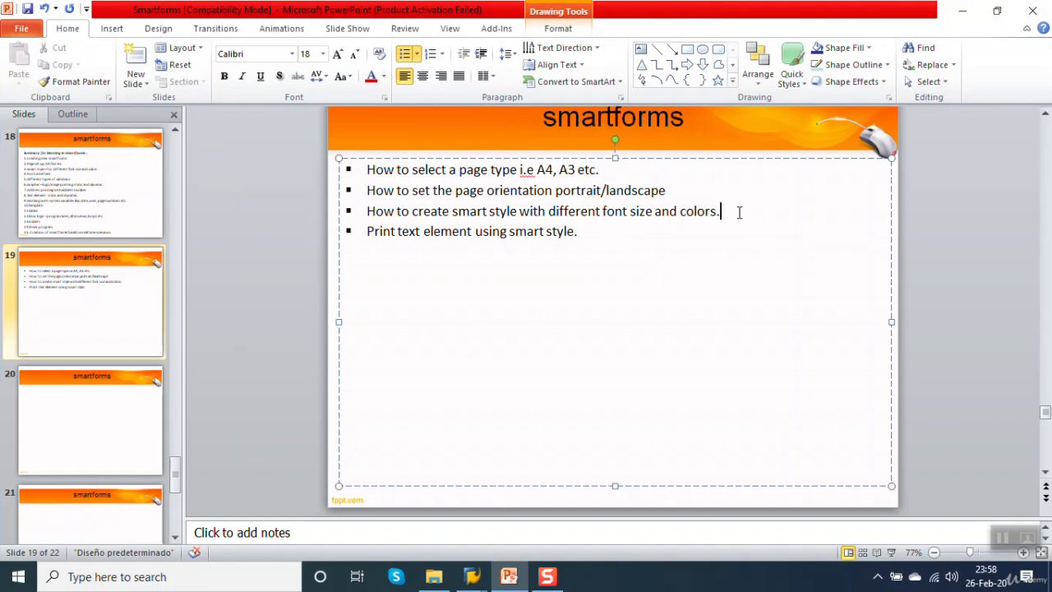
pyautogui.click(961, 17)
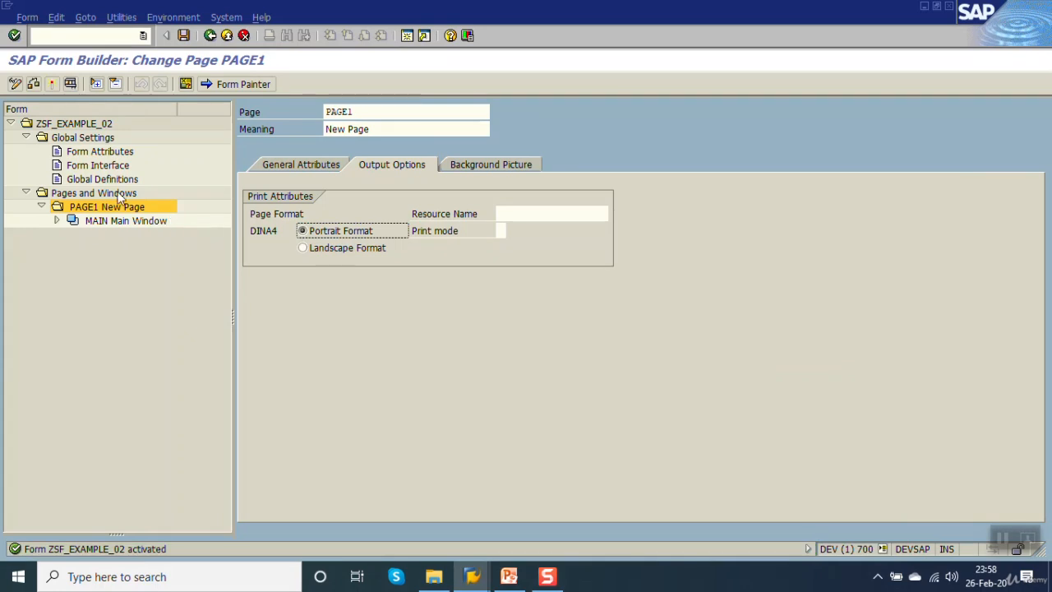
# Review the Style setting in the output options of the form attributes.
pyautogui.click(90, 154)
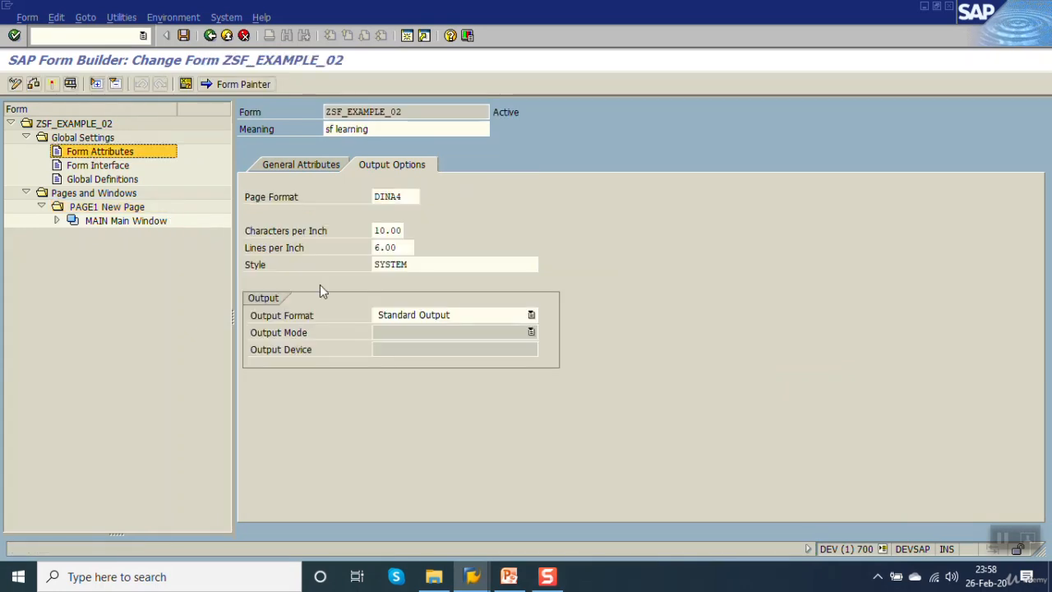
pyautogui.click(263, 265)
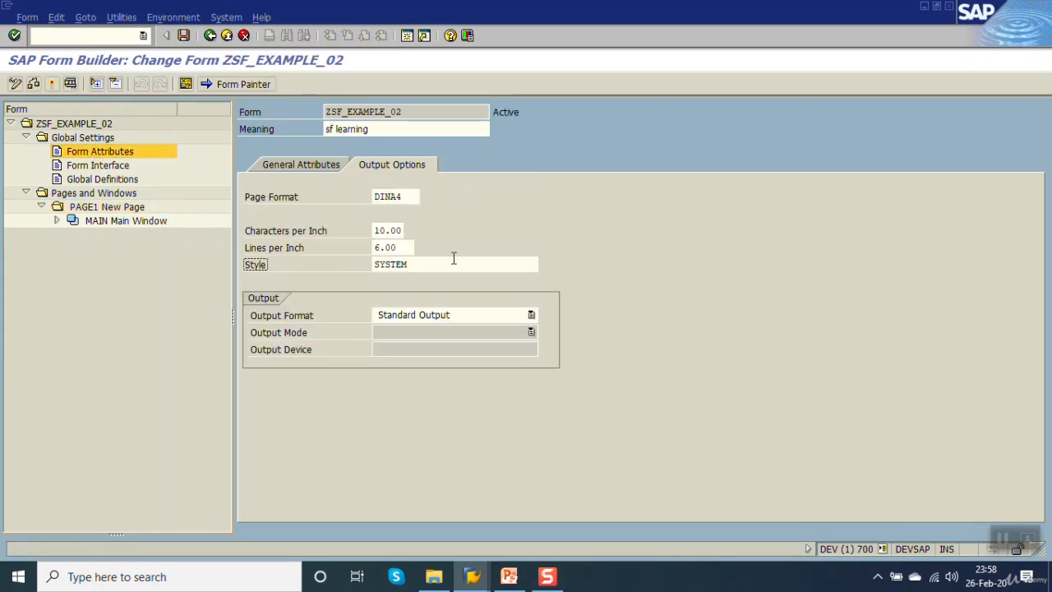
pyautogui.moveTo(427, 264); pyautogui.dragTo(205, 277)
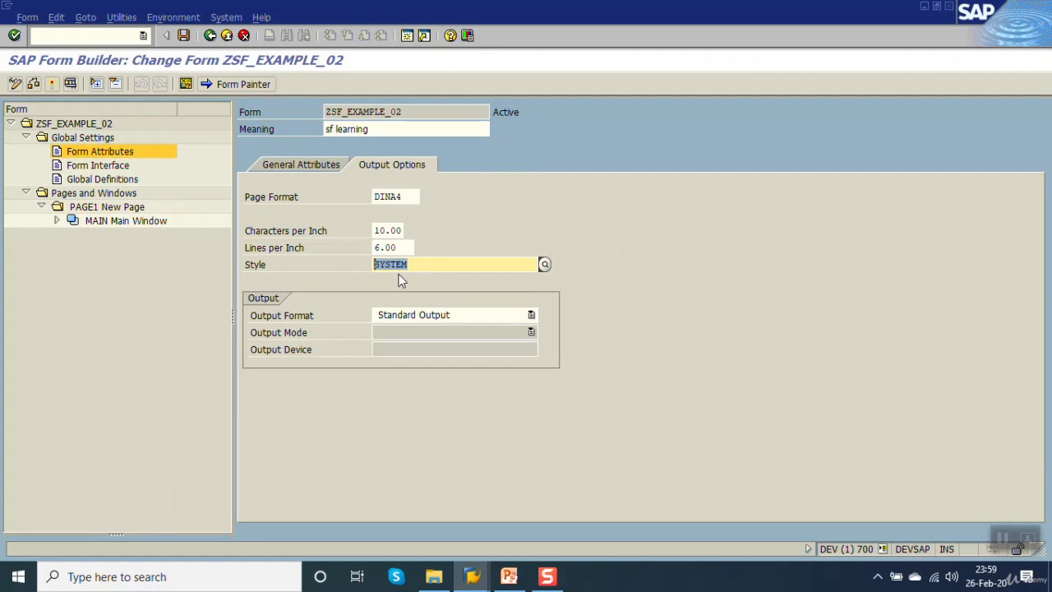
# Open the MAIN window of PAGE1 and display its layout in the Form Painter.
pyautogui.click(105, 209)
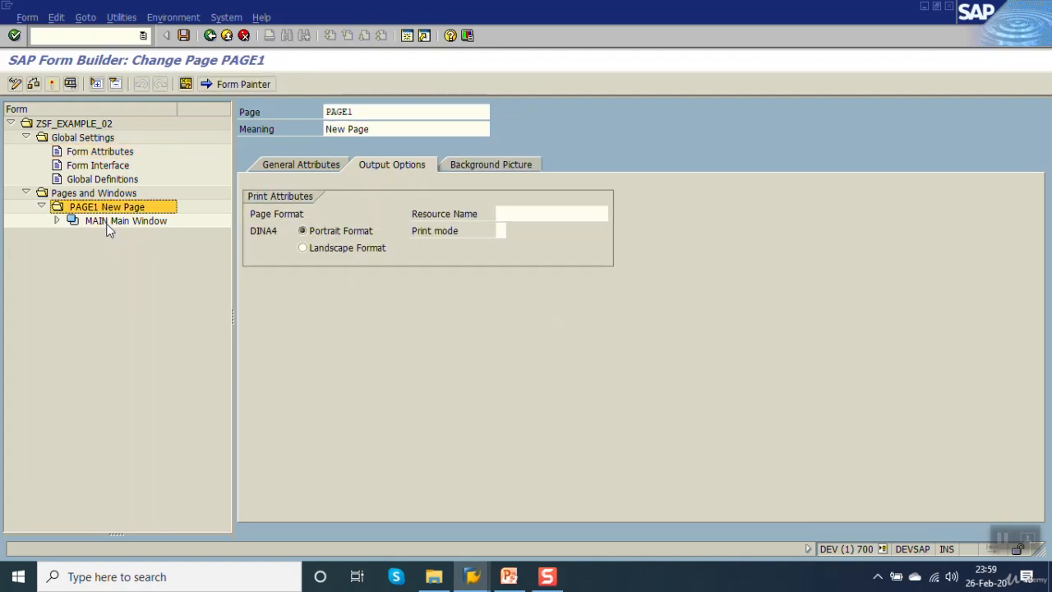
pyautogui.click(107, 222)
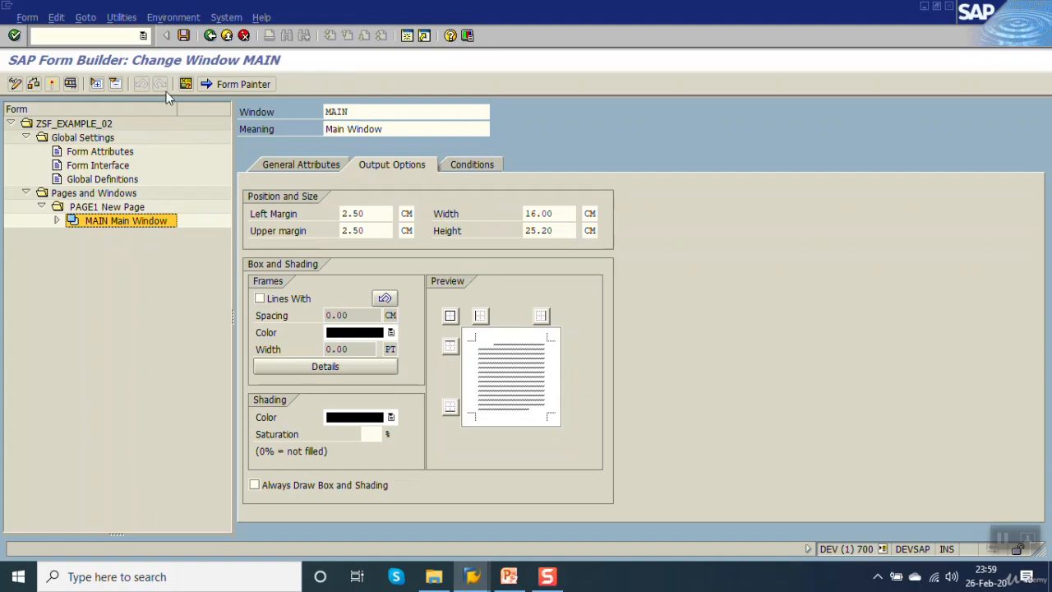
pyautogui.click(218, 86)
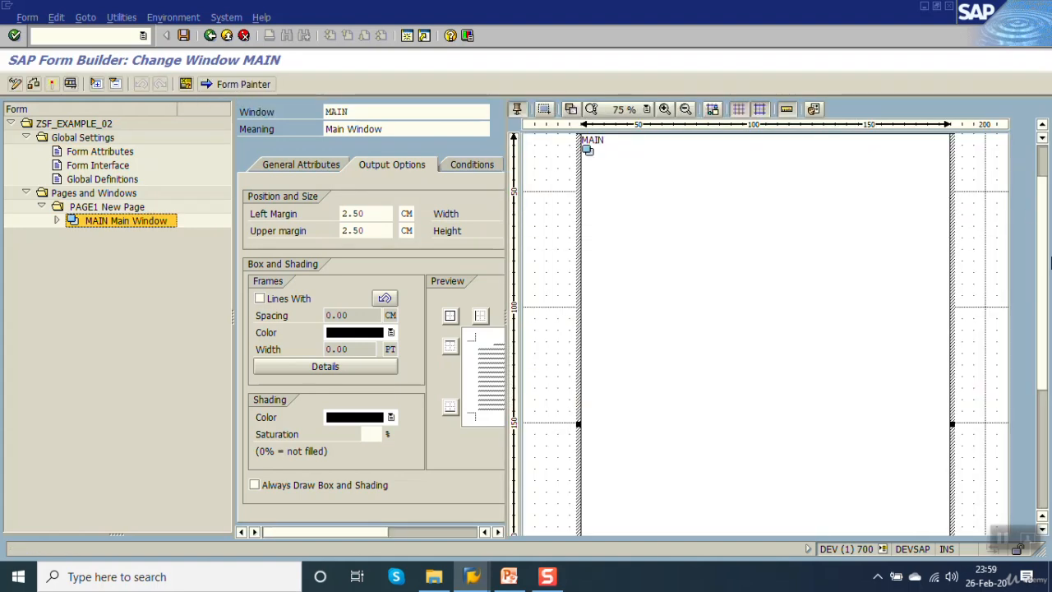
# Shrink the MAIN window from its lower and upper edges to an upper margin of about 5 cm and height about 19.7 cm, and save.
pyautogui.moveTo(1045, 260); pyautogui.dragTo(1048, 371)
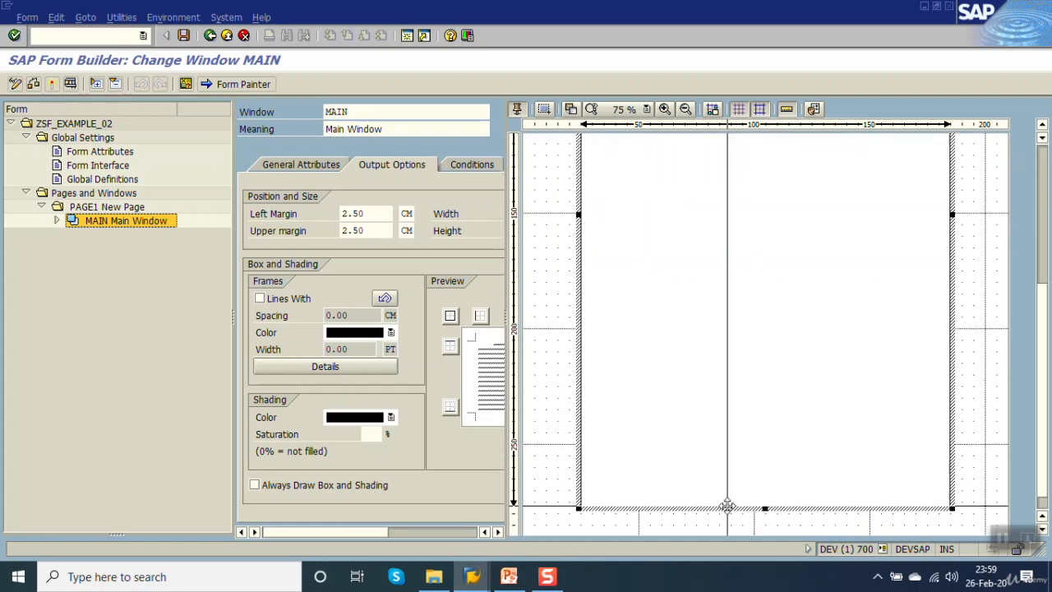
pyautogui.moveTo(764, 508); pyautogui.dragTo(761, 438)
pyautogui.moveTo(1042, 383); pyautogui.dragTo(1042, 351)
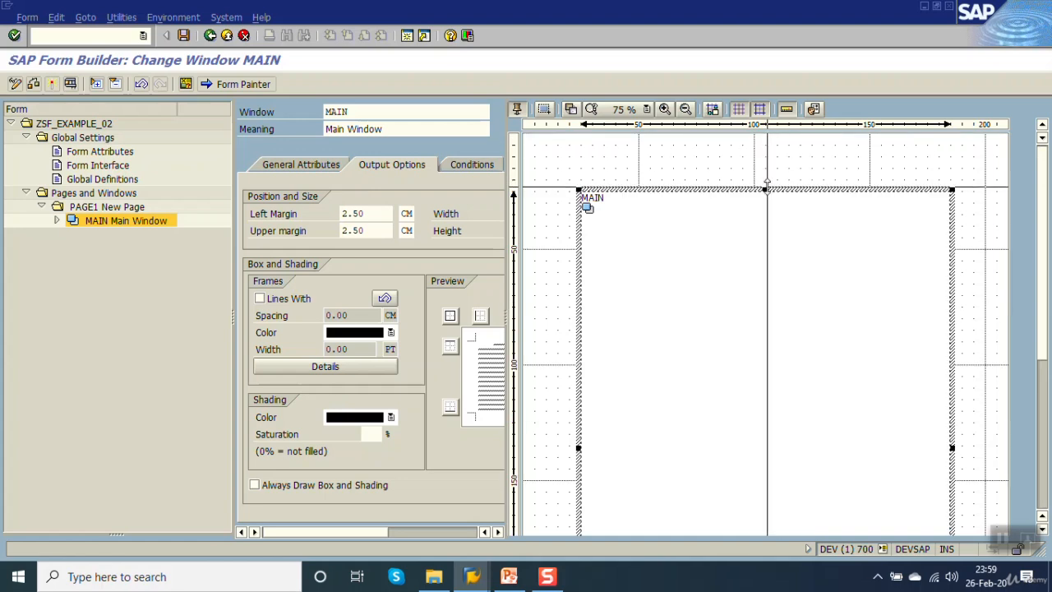
pyautogui.moveTo(765, 188); pyautogui.dragTo(765, 247)
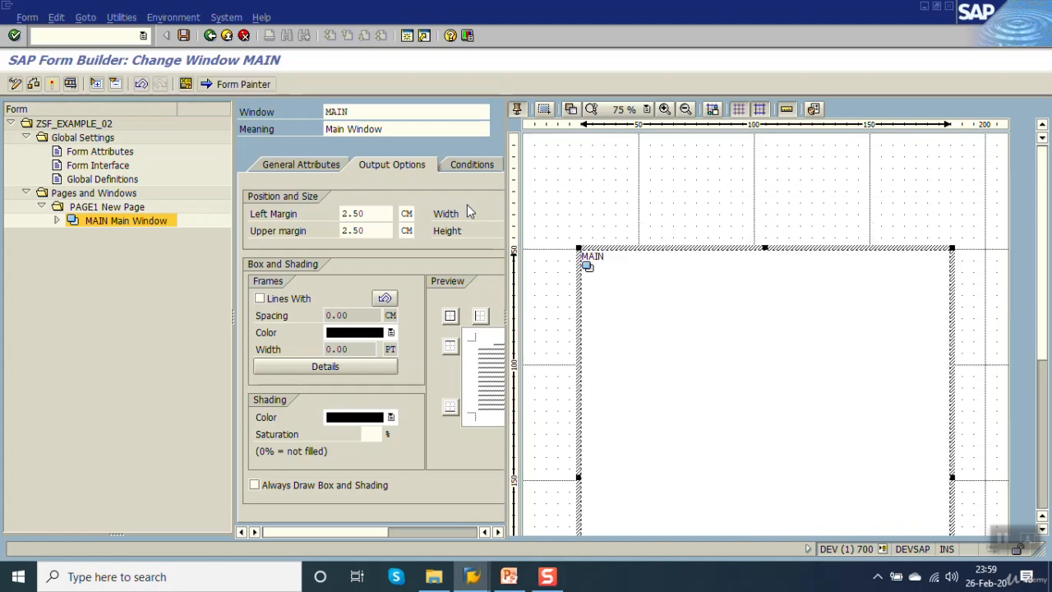
pyautogui.click(386, 164)
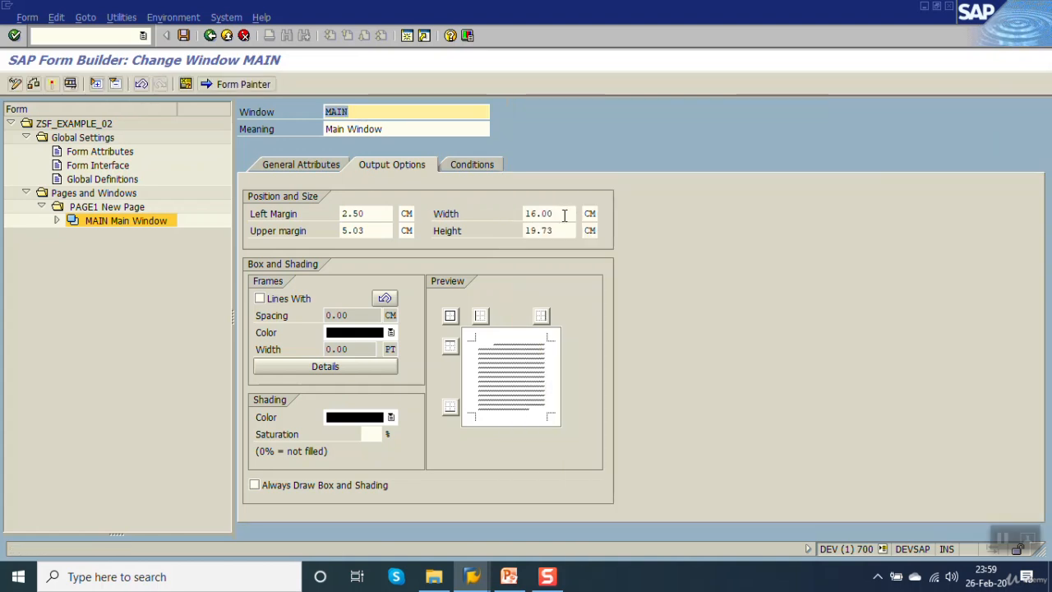
pyautogui.click(184, 35)
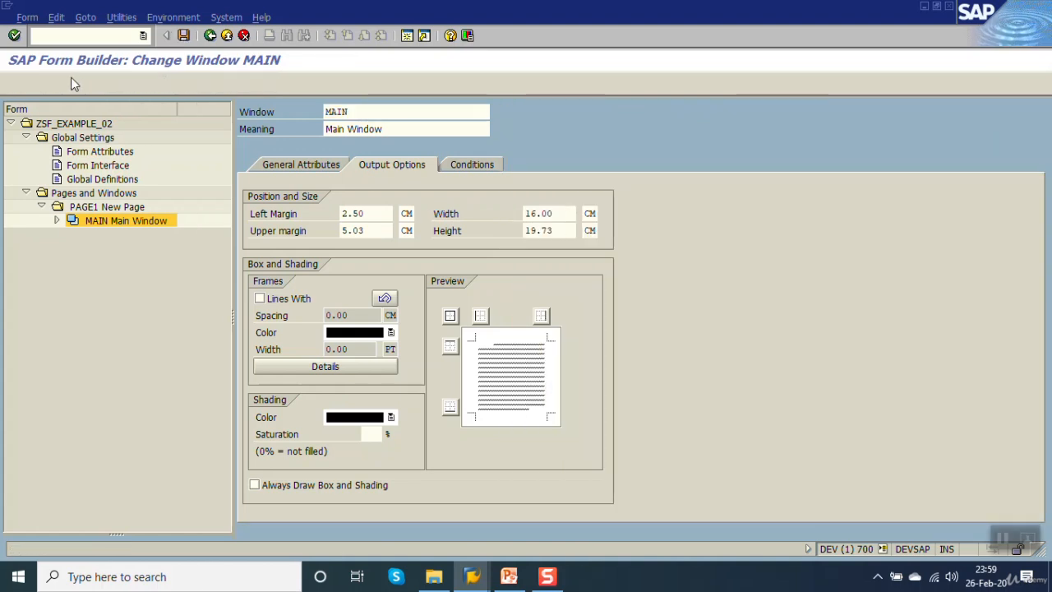
# Create a text node under the MAIN window containing "Keep abap learning" and save the form.
pyautogui.rightClick(88, 220)
pyautogui.moveTo(115, 231)
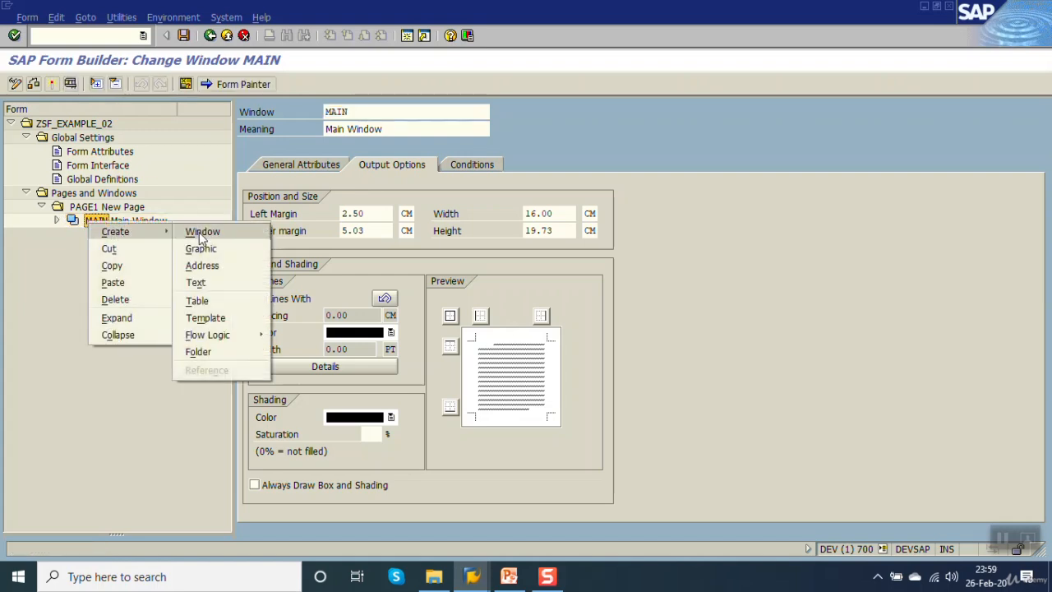
pyautogui.click(219, 282)
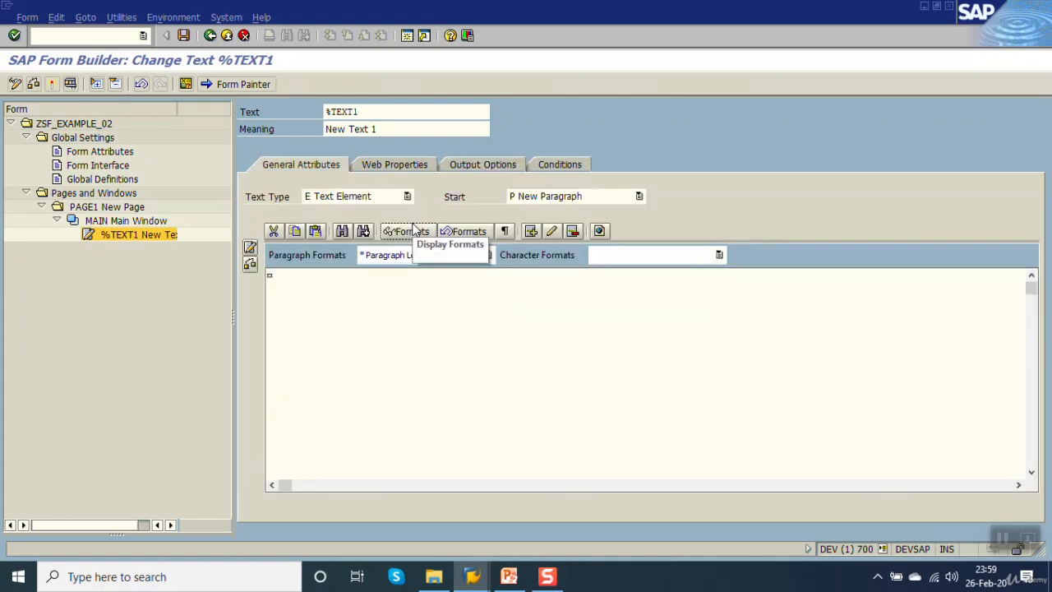
pyautogui.write('Keep abap learning')
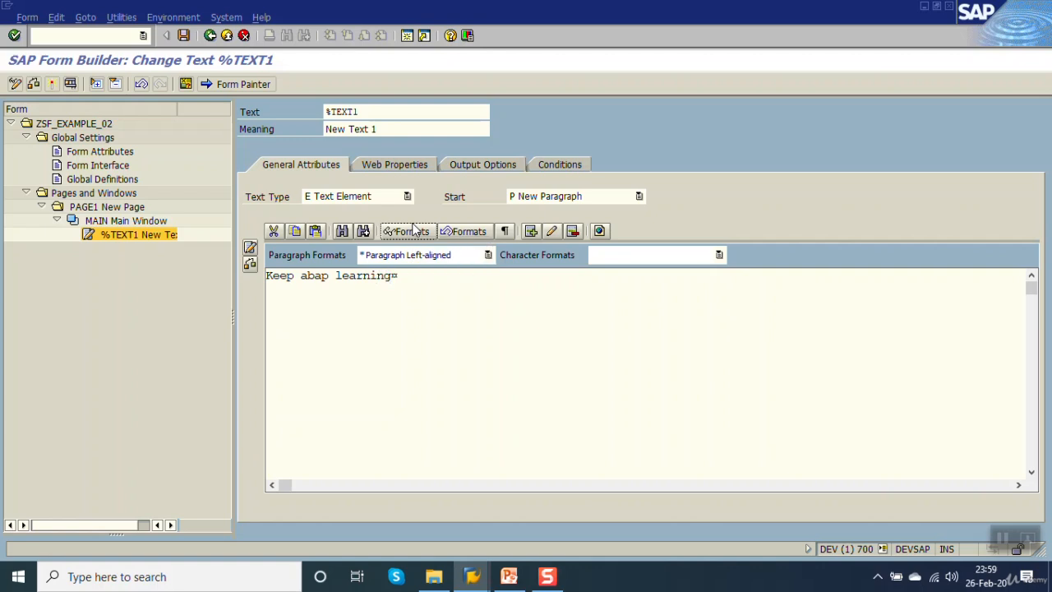
pyautogui.hotkey('ctrl', 's')
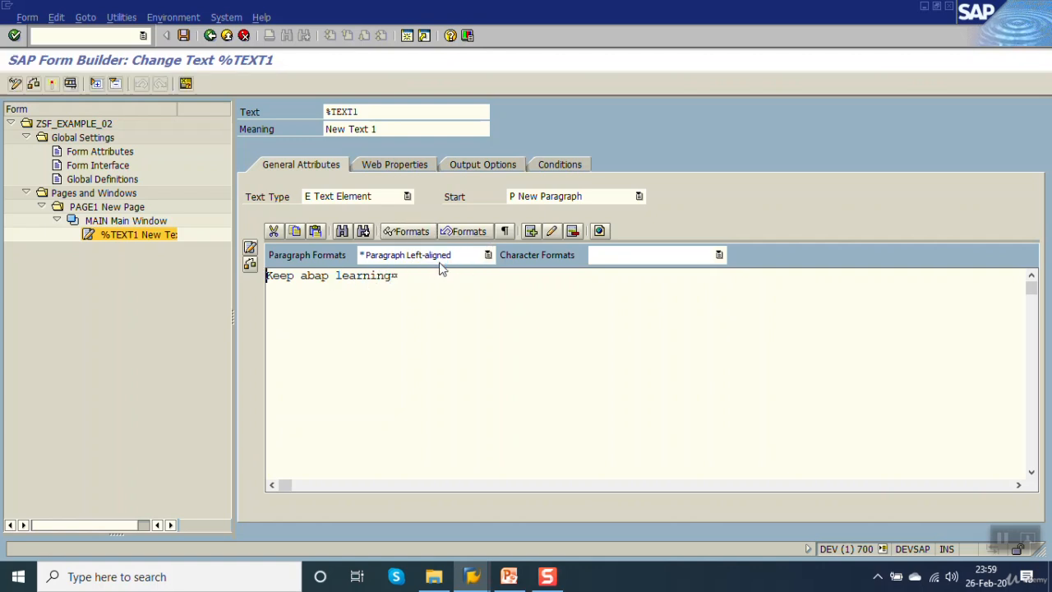
# Choose the "* Paragraph Left-aligned" paragraph format for the text and activate the form.
pyautogui.click(482, 257)
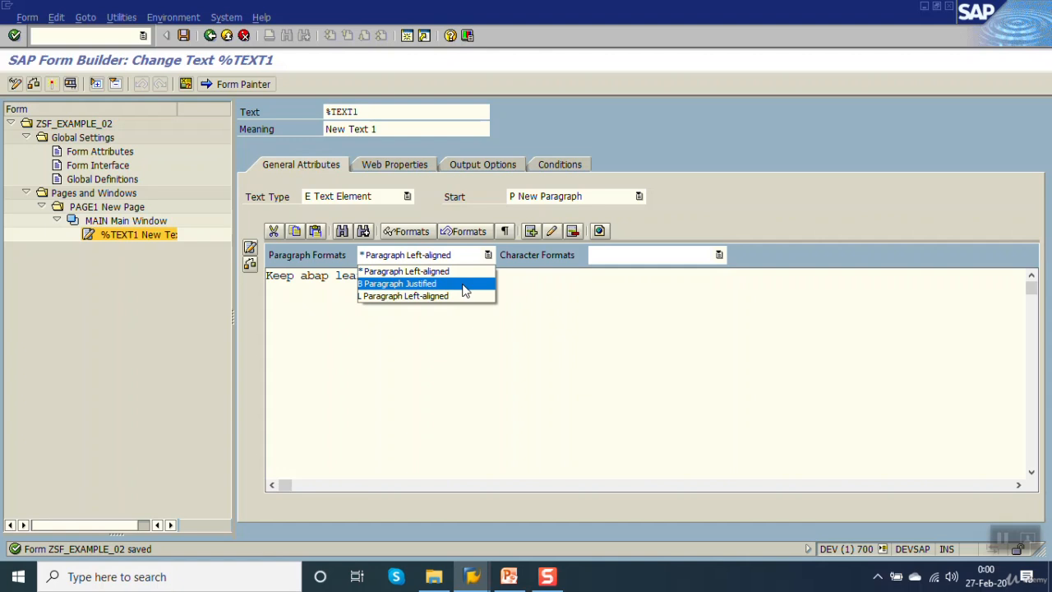
pyautogui.click(446, 272)
pyautogui.click(52, 85)
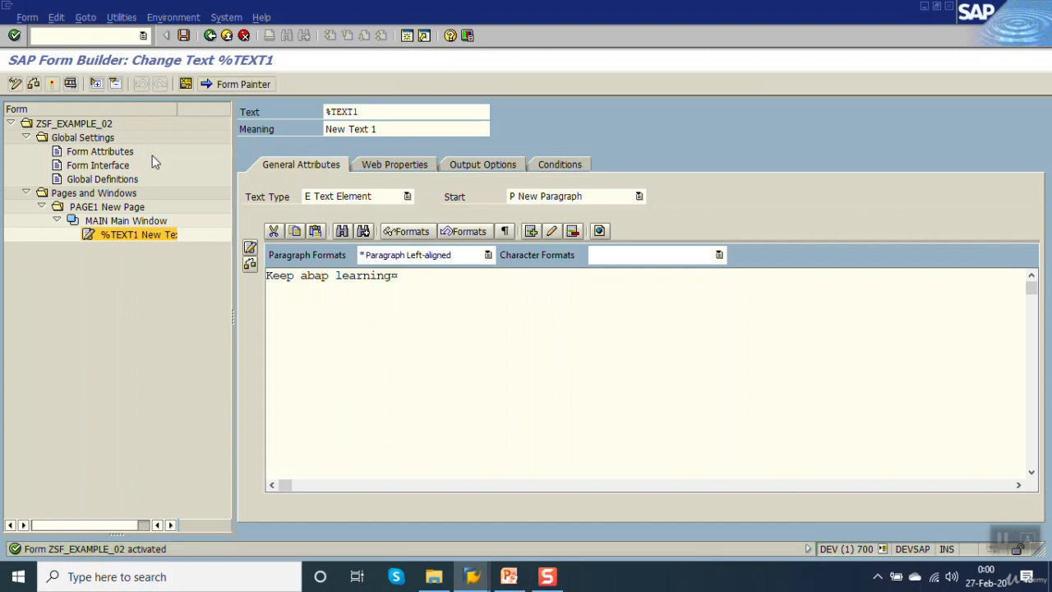
# Test the form's function module to view its print preview, and return to the text node in the Form Builder.
pyautogui.press('F8')
pyautogui.press('F8')
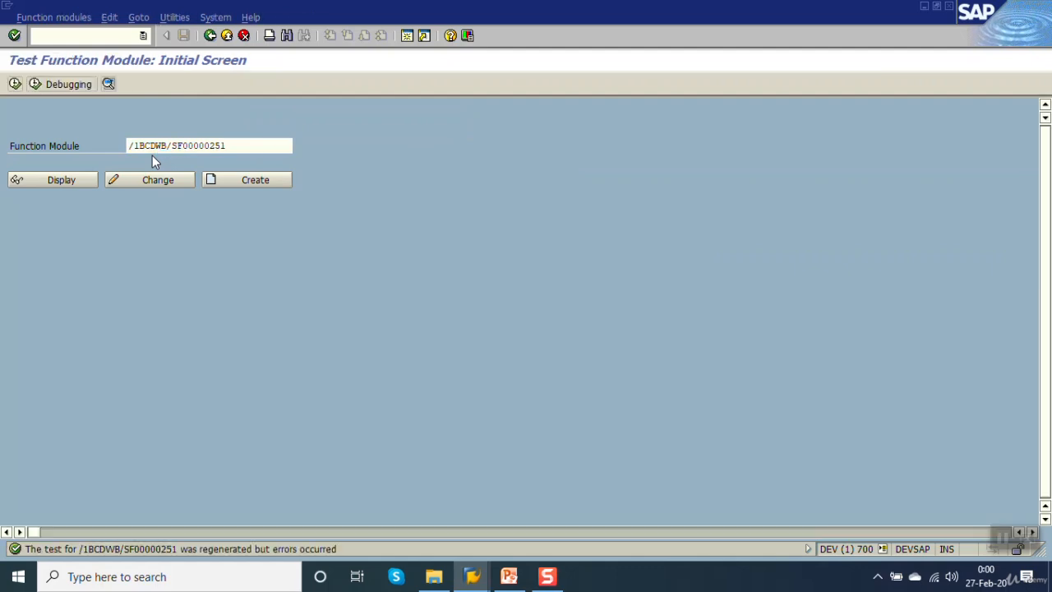
pyautogui.press('F8')
pyautogui.press('F8')
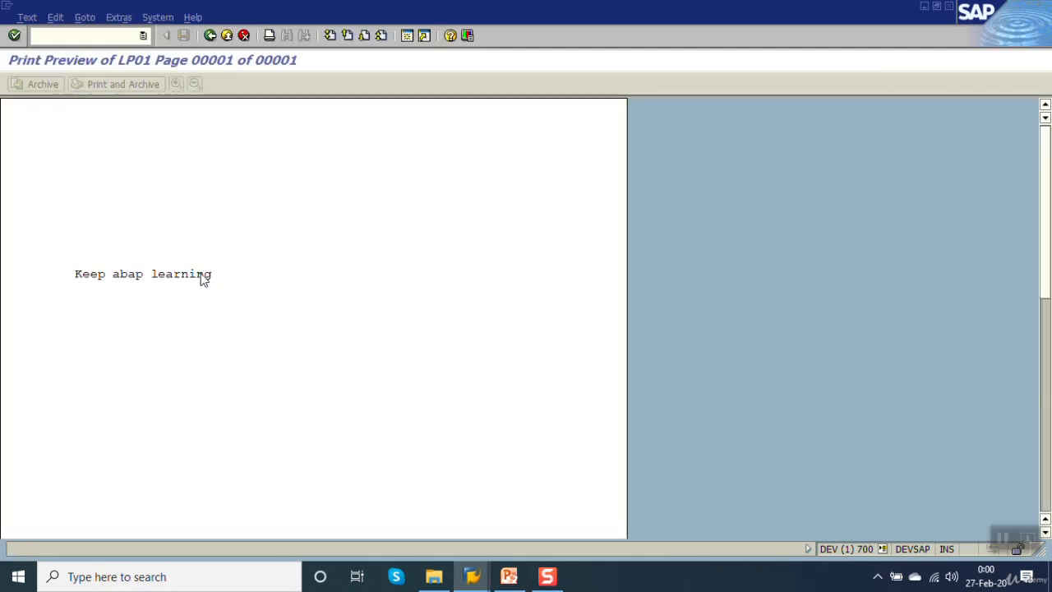
pyautogui.click(209, 35)
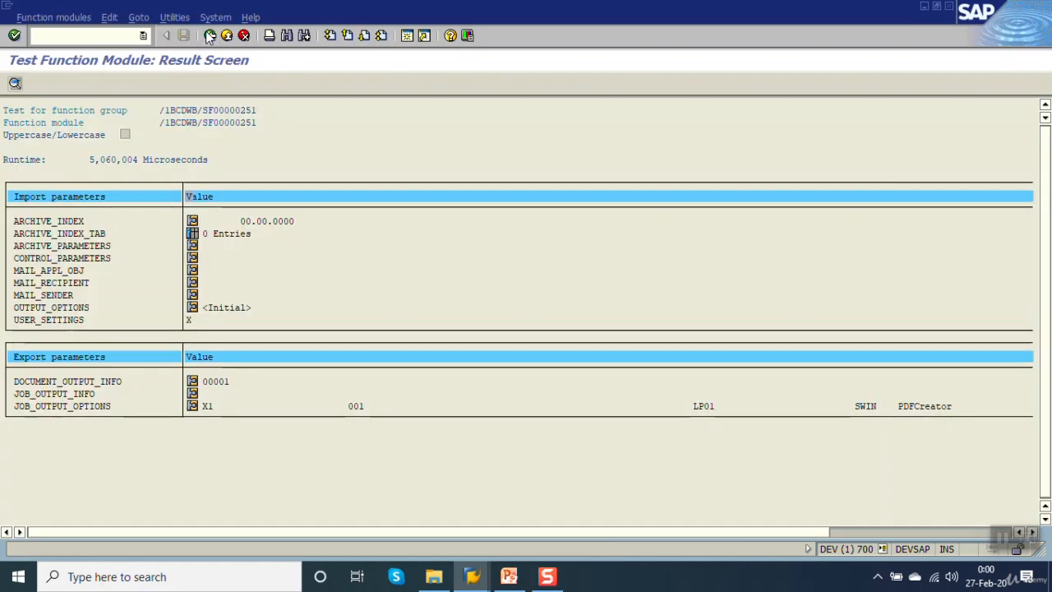
pyautogui.click(210, 35)
pyautogui.click(210, 35)
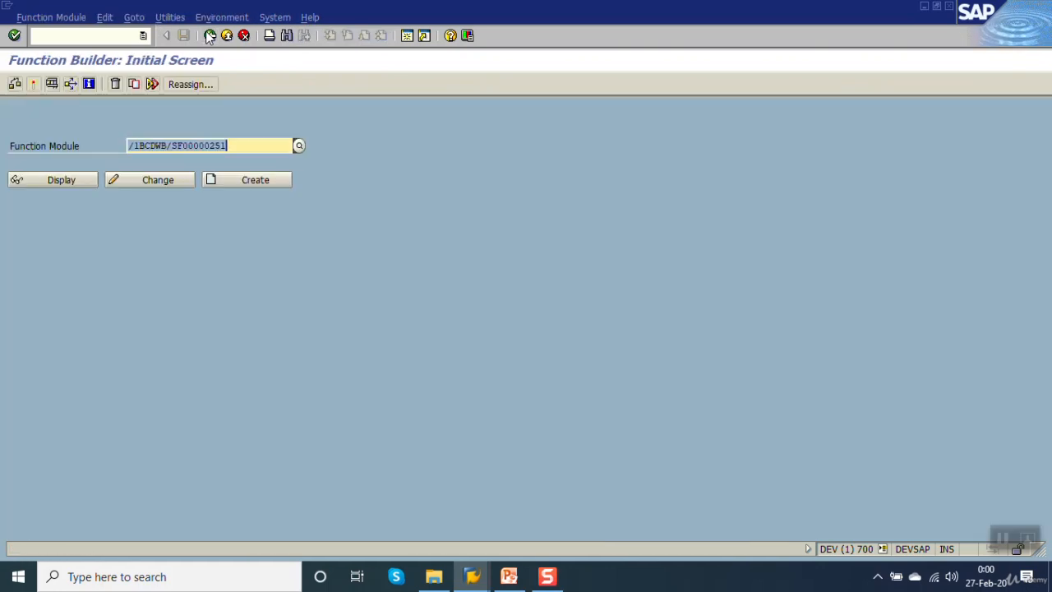
pyautogui.click(210, 35)
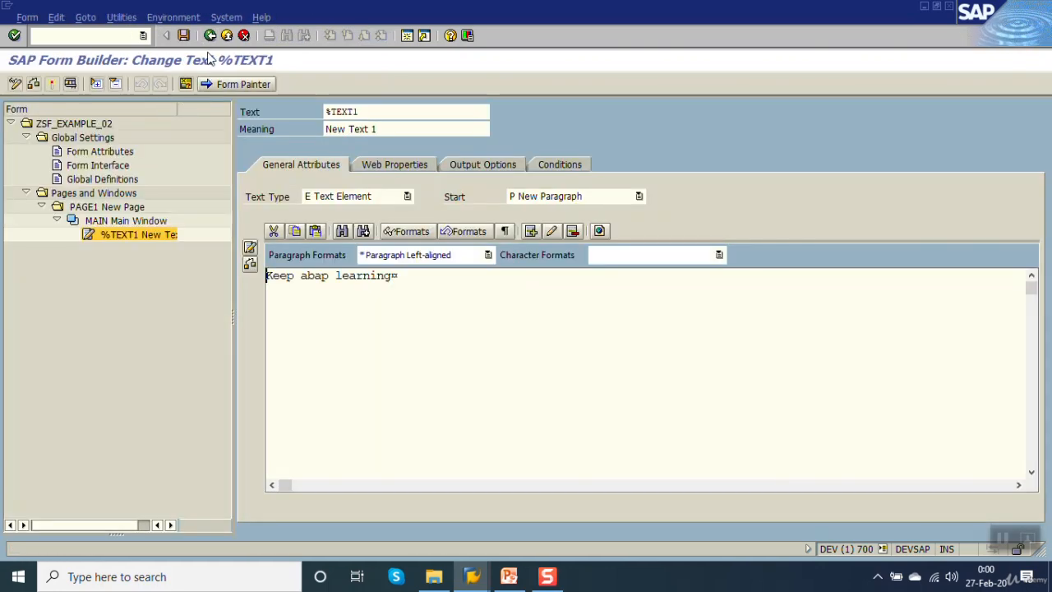
# Leave the form and create a smart style named ZSF_EXAMPLE_02 from the Smart Forms initial screen.
pyautogui.click(222, 37)
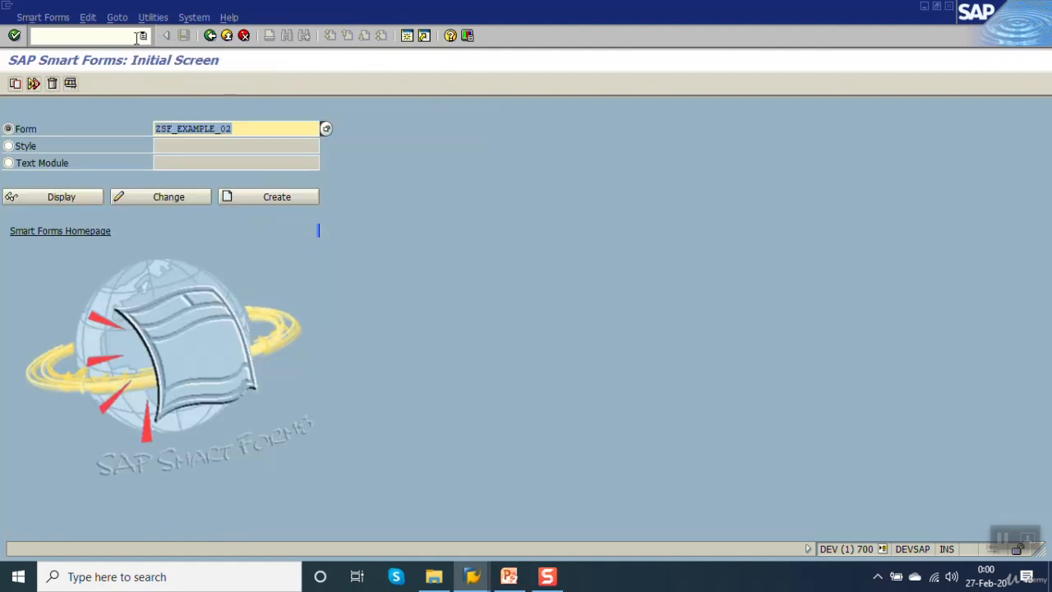
pyautogui.click(136, 37)
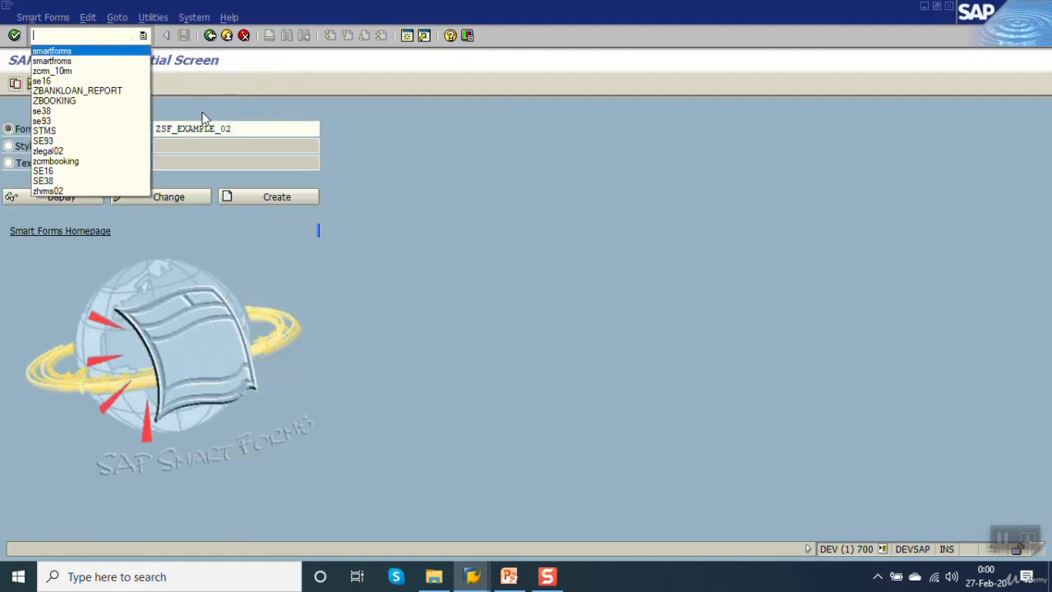
pyautogui.click(14, 152)
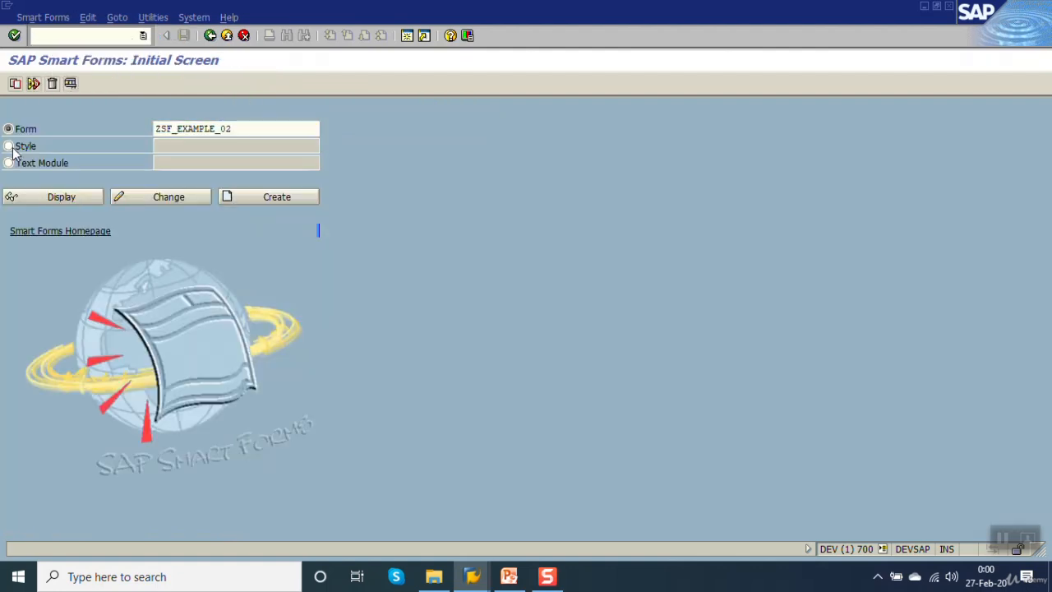
pyautogui.moveTo(256, 129); pyautogui.dragTo(40, 128)
pyautogui.hotkey('ctrl', 'c')
pyautogui.click(40, 128)
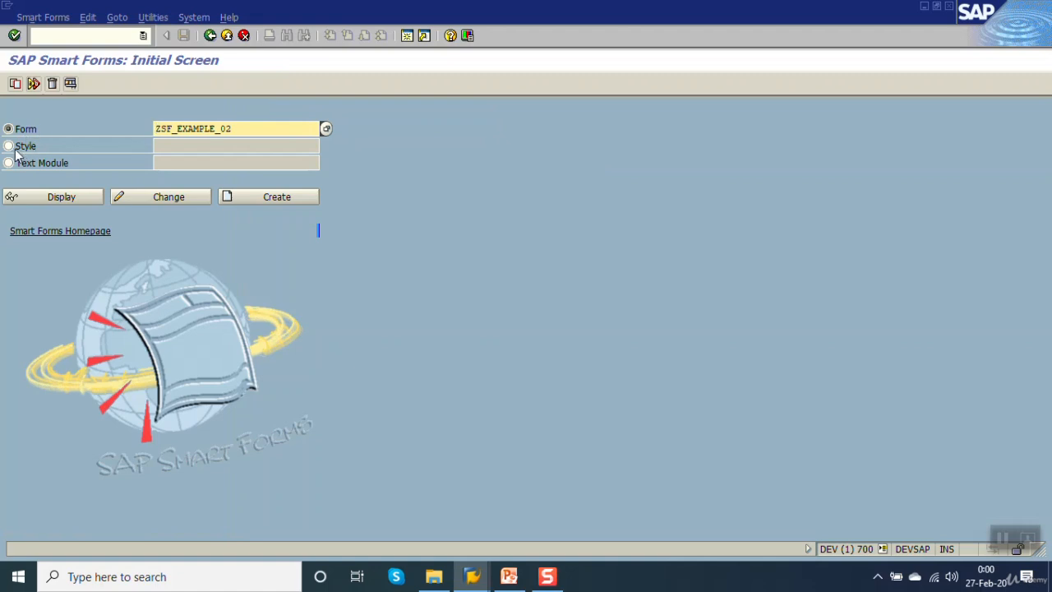
pyautogui.click(9, 146)
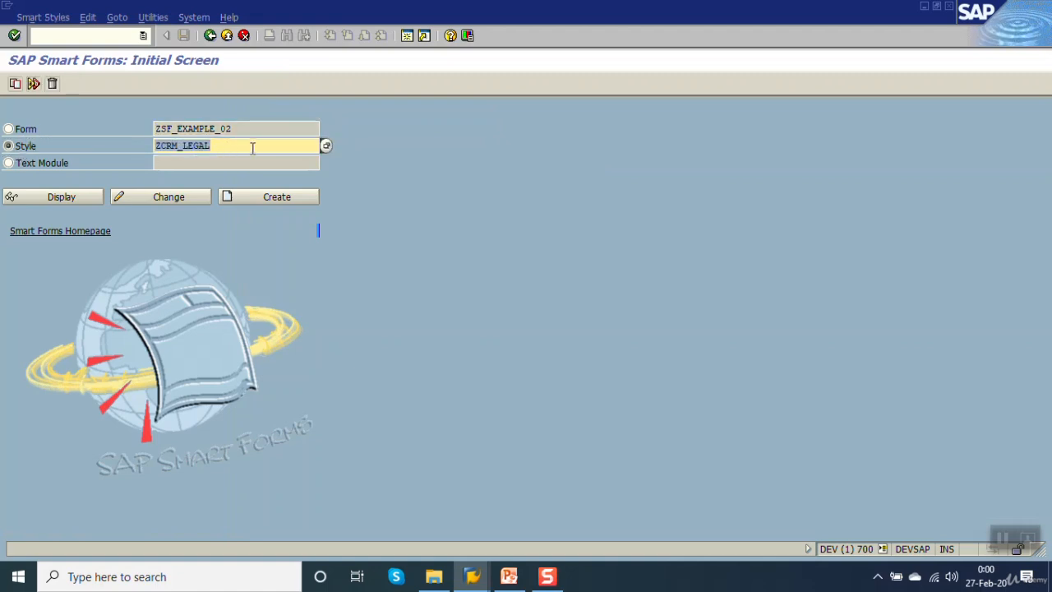
pyautogui.hotkey('ctrl', 'v')
pyautogui.moveTo(258, 129); pyautogui.dragTo(71, 127)
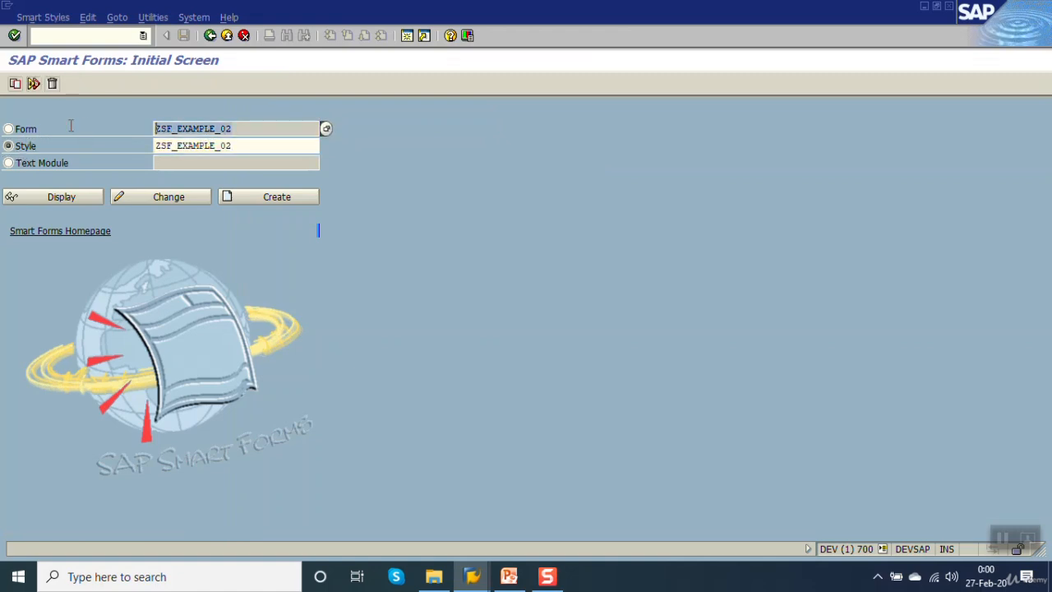
pyautogui.click(253, 150)
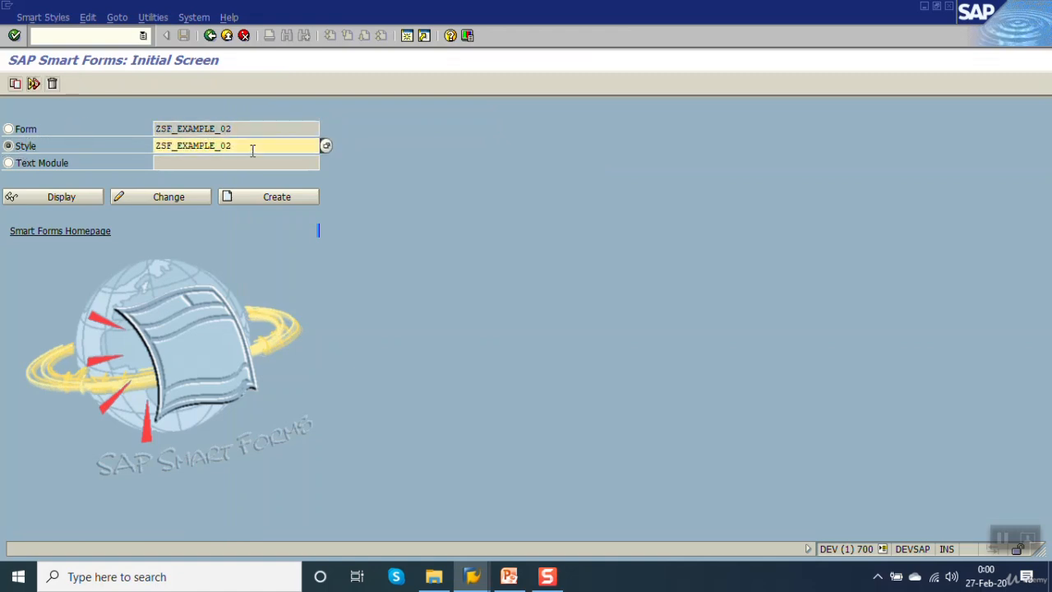
pyautogui.click(272, 195)
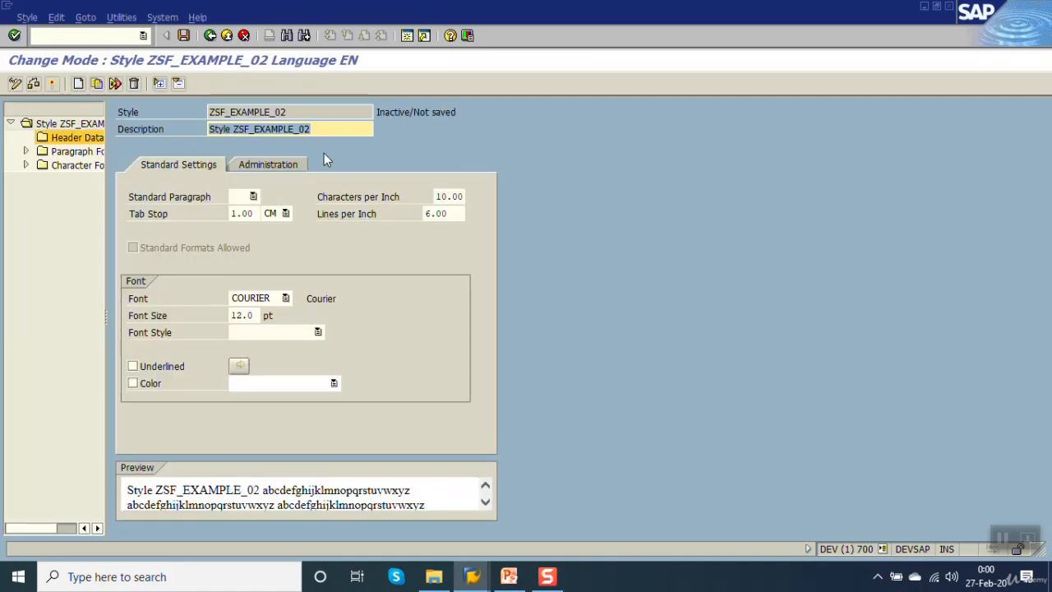
# Set the style's description to "sf learning" and save it as a local object.
pyautogui.press('BackSpace')
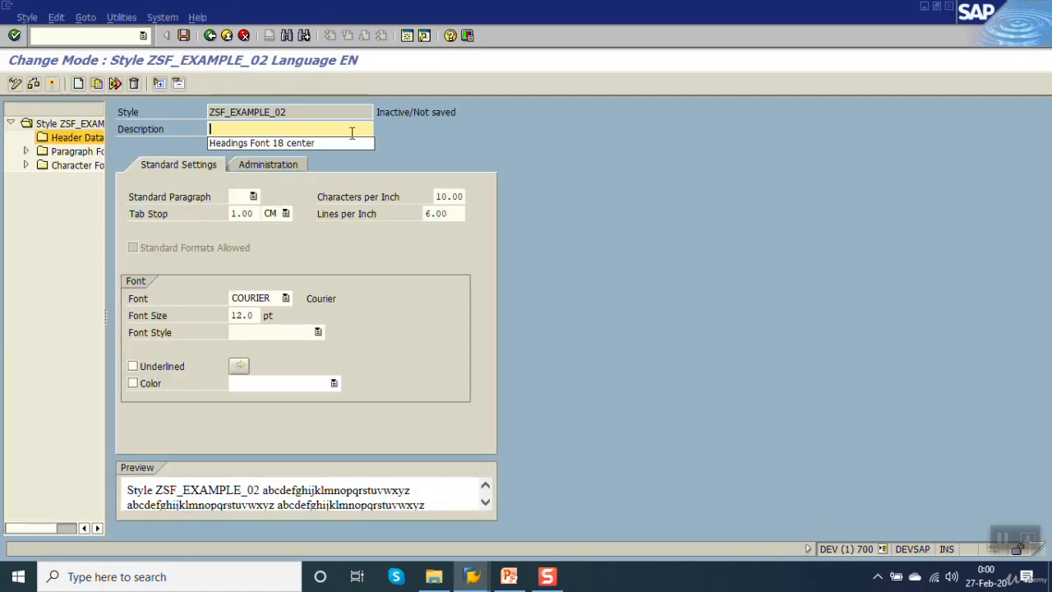
pyautogui.press('Down')
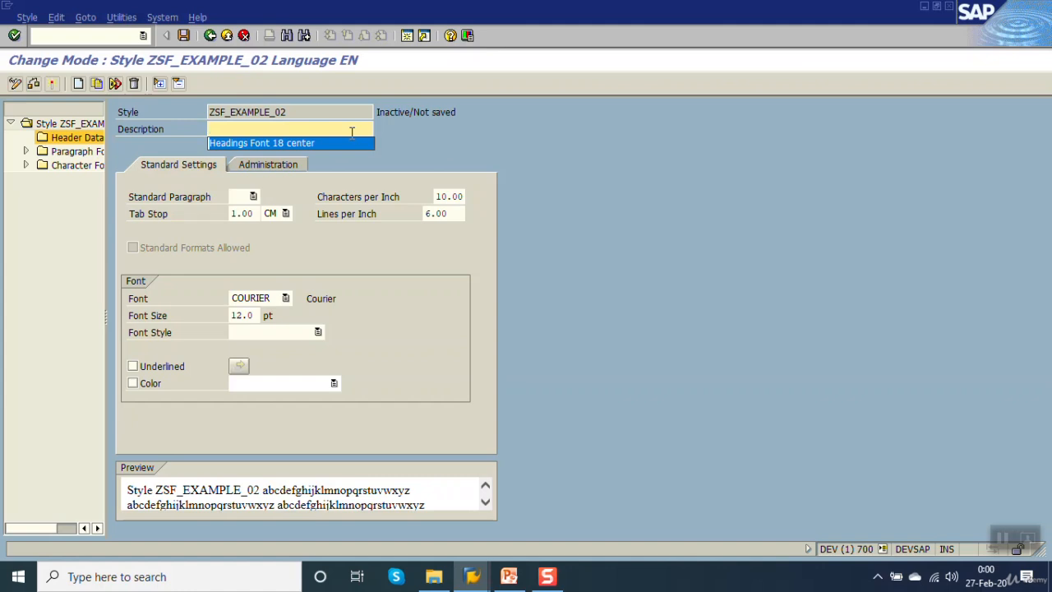
pyautogui.write('sf learning')
pyautogui.press('Return')
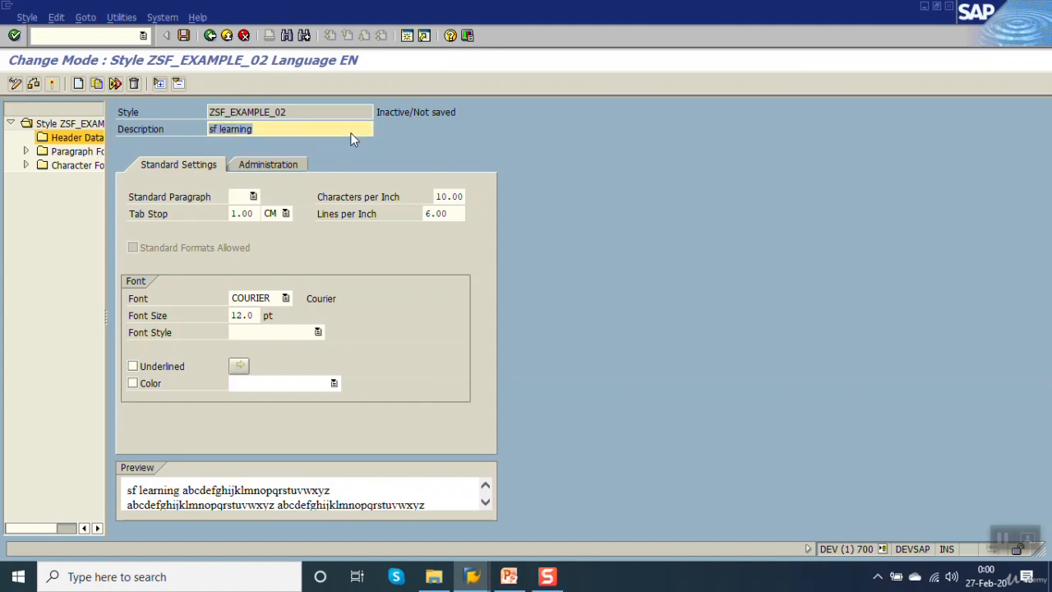
pyautogui.hotkey('ctrl', 's')
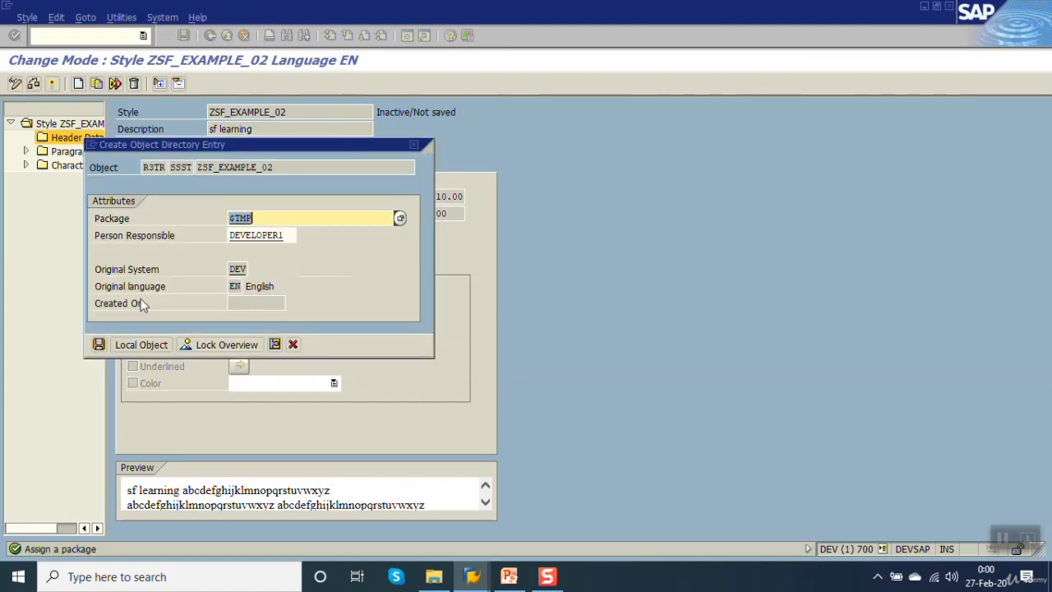
pyautogui.click(142, 344)
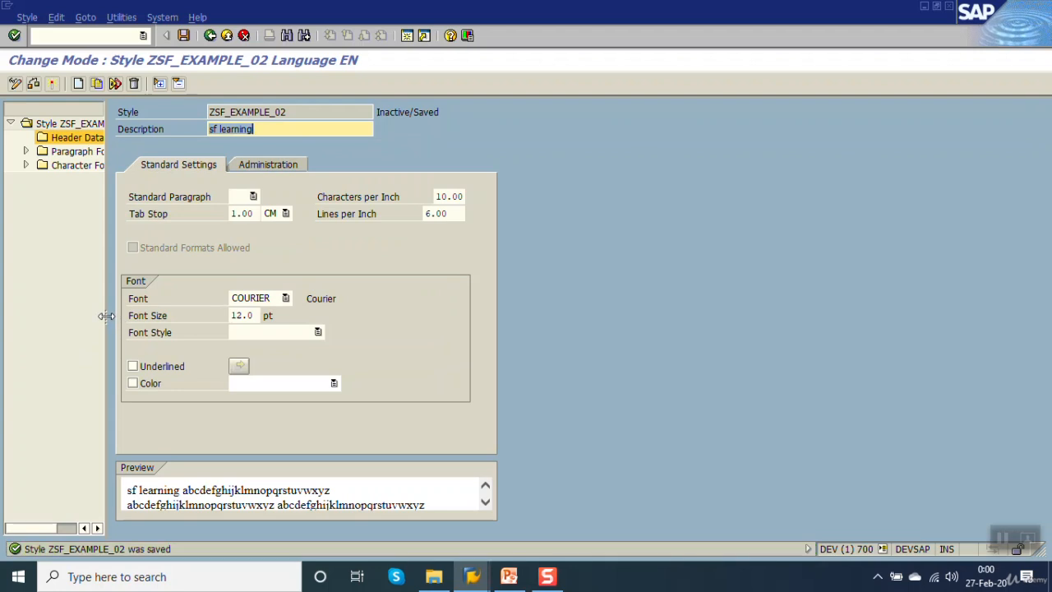
# Widen the style tree and examine the Paragraph Formats, Character Formats and the Standard Paragraph choices in Header Data.
pyautogui.moveTo(106, 316); pyautogui.dragTo(208, 315)
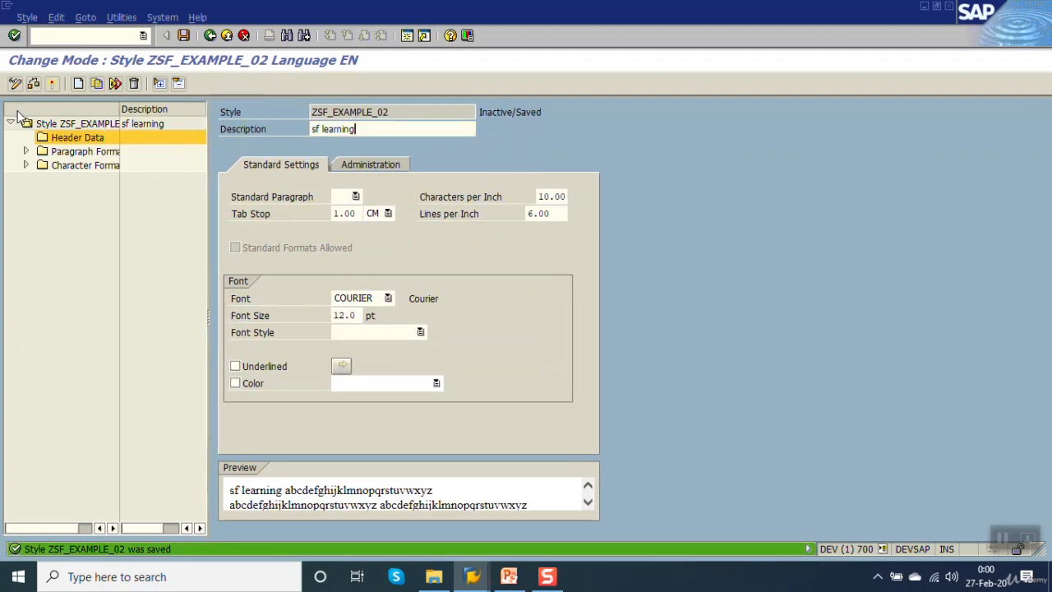
pyautogui.click(87, 152)
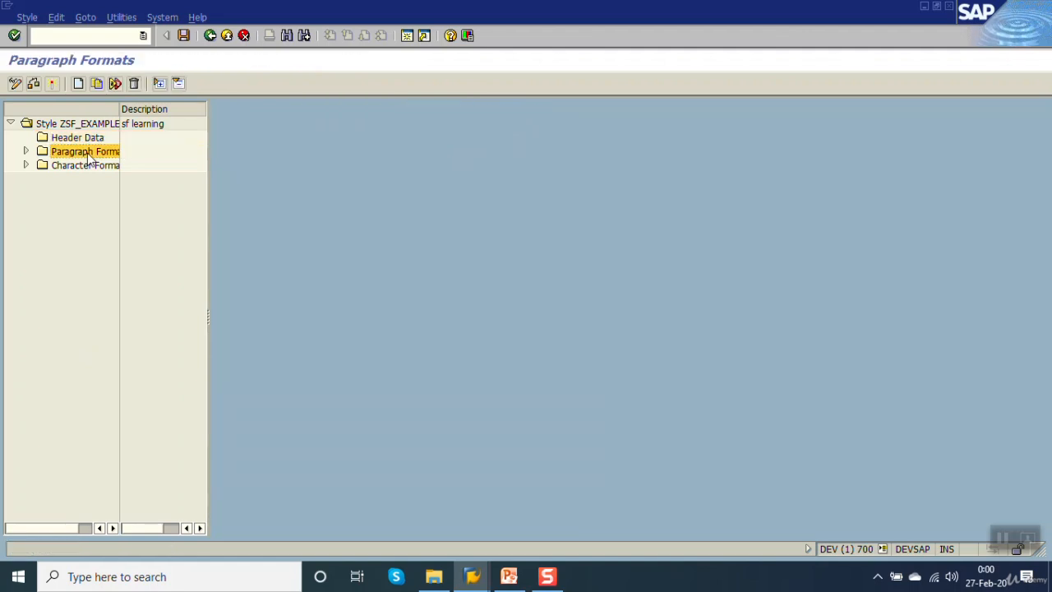
pyautogui.click(26, 153)
pyautogui.click(65, 165)
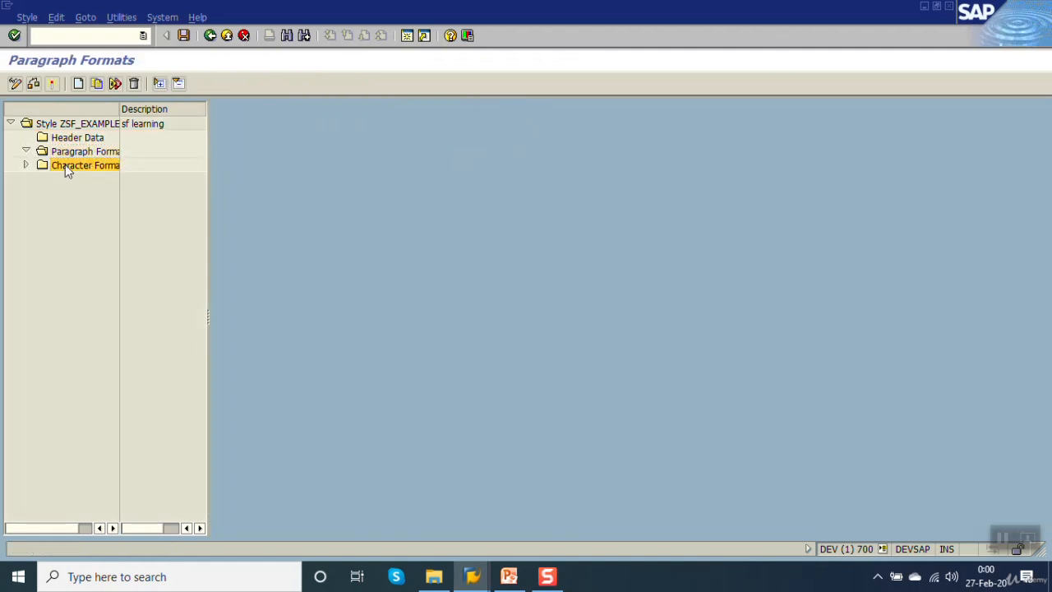
pyautogui.click(75, 138)
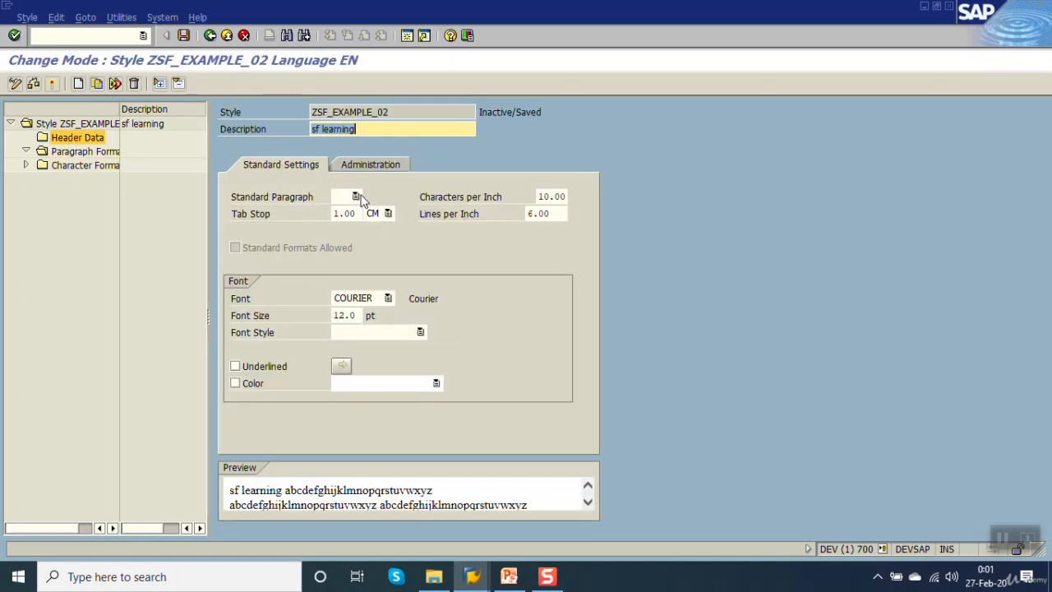
pyautogui.click(360, 195)
pyautogui.click(378, 187)
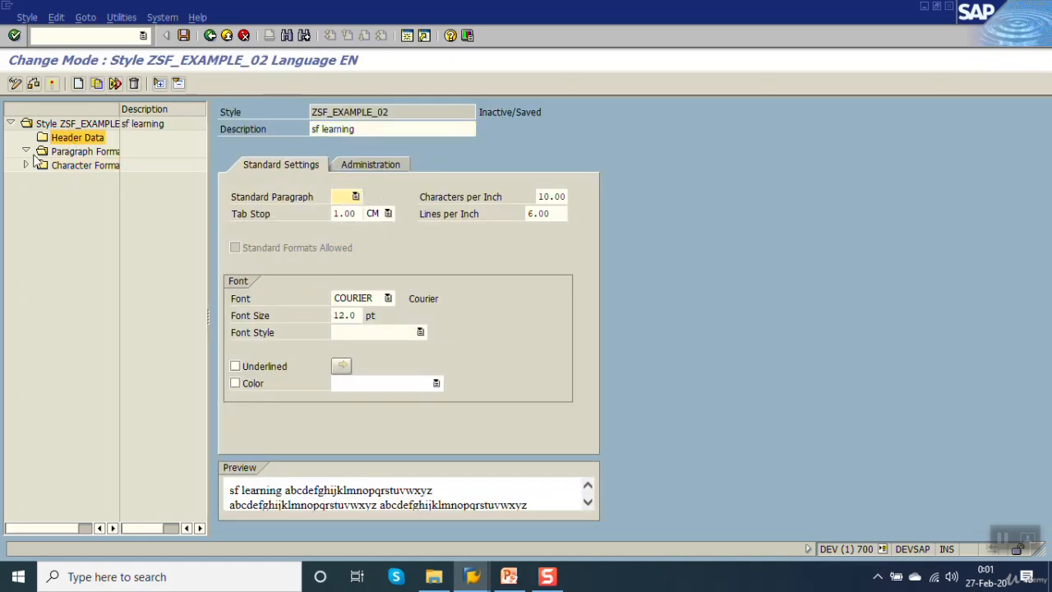
pyautogui.click(72, 155)
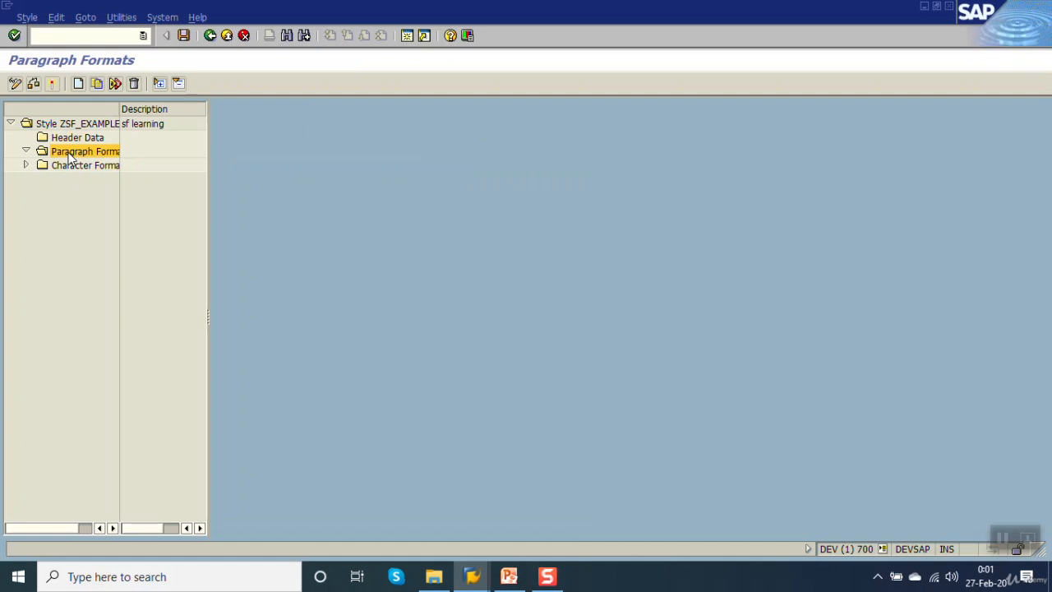
# Create a paragraph format named H1 under Paragraph Formats.
pyautogui.rightClick(71, 159)
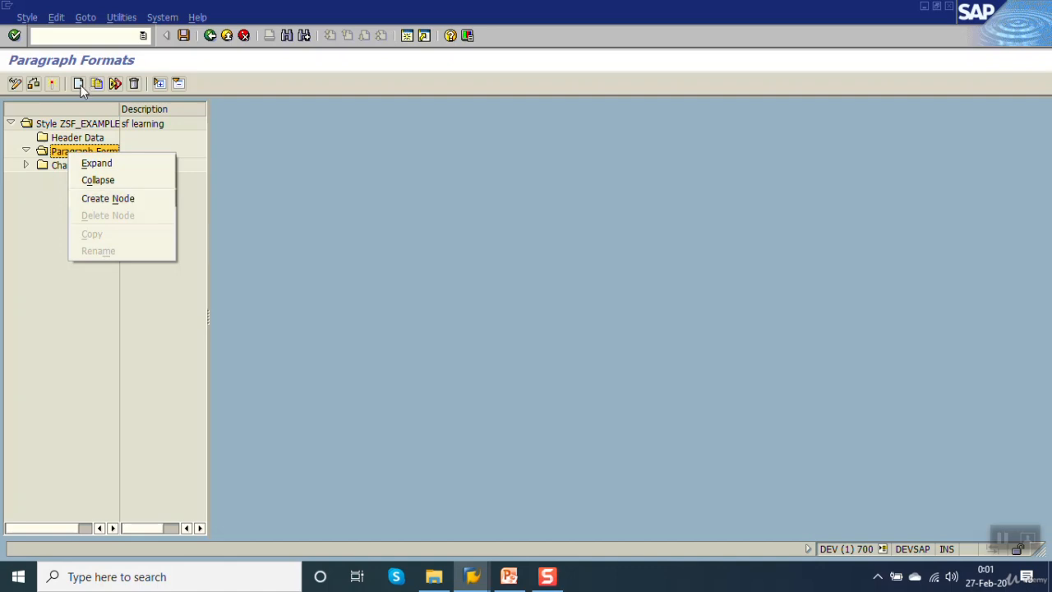
pyautogui.click(136, 199)
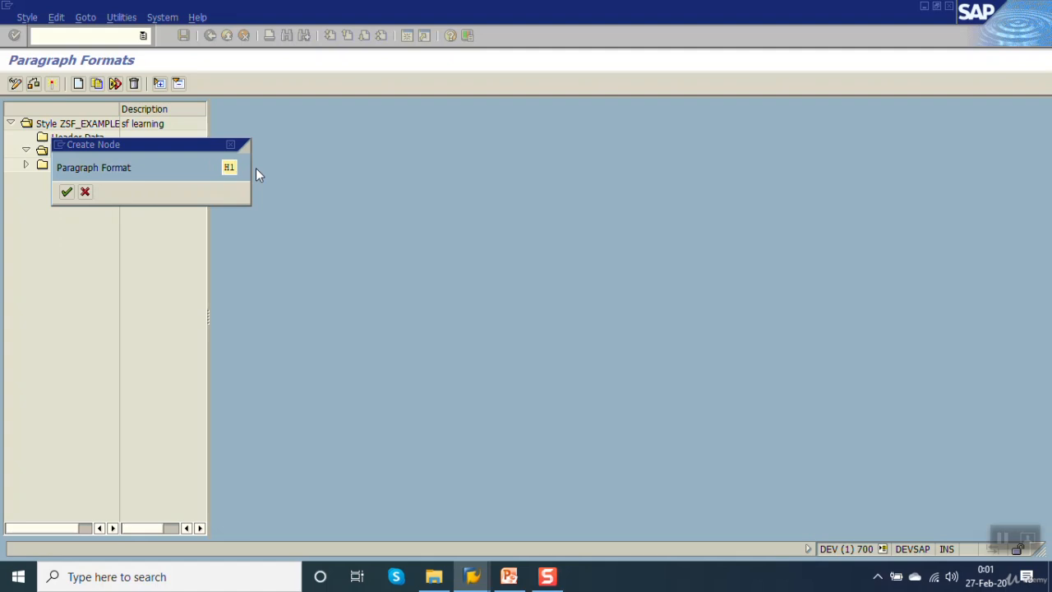
pyautogui.press('Return')
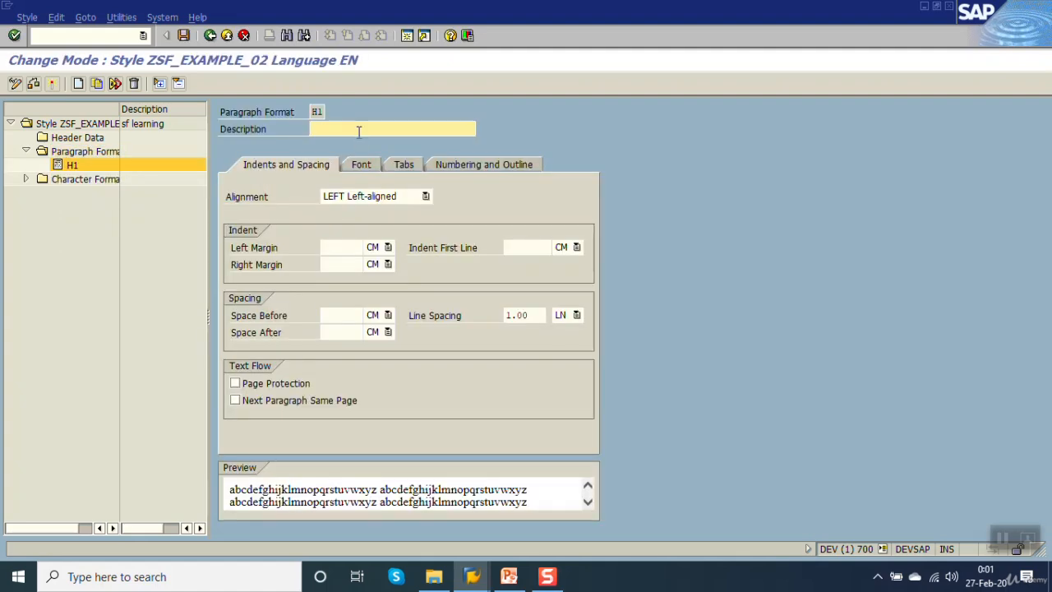
# Set the H1 paragraph format's description to "Headings Font 18 center" and save the style.
pyautogui.write('Heading')
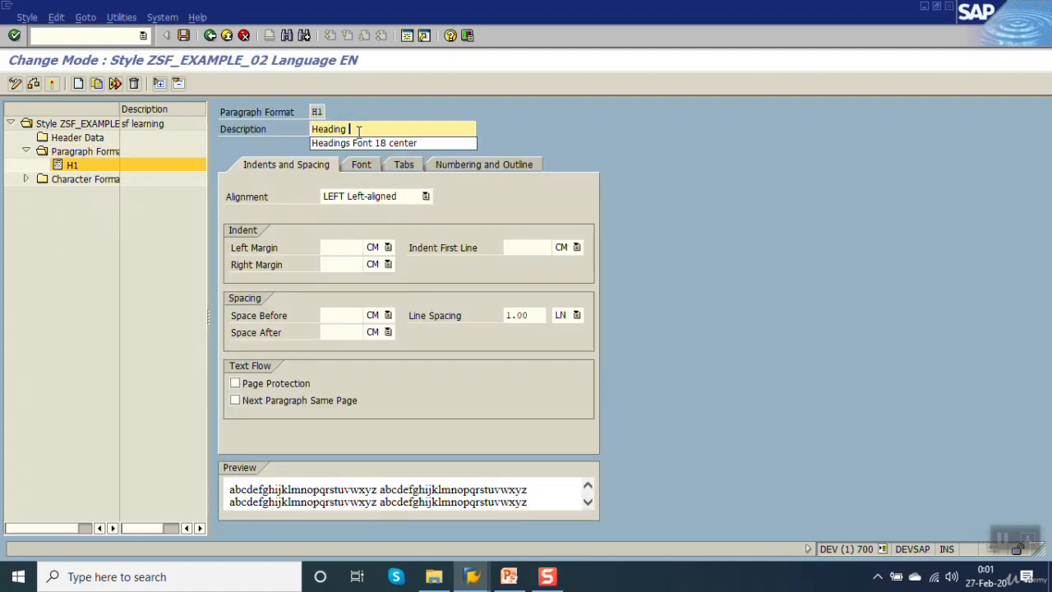
pyautogui.press('Down')
pyautogui.press('Return')
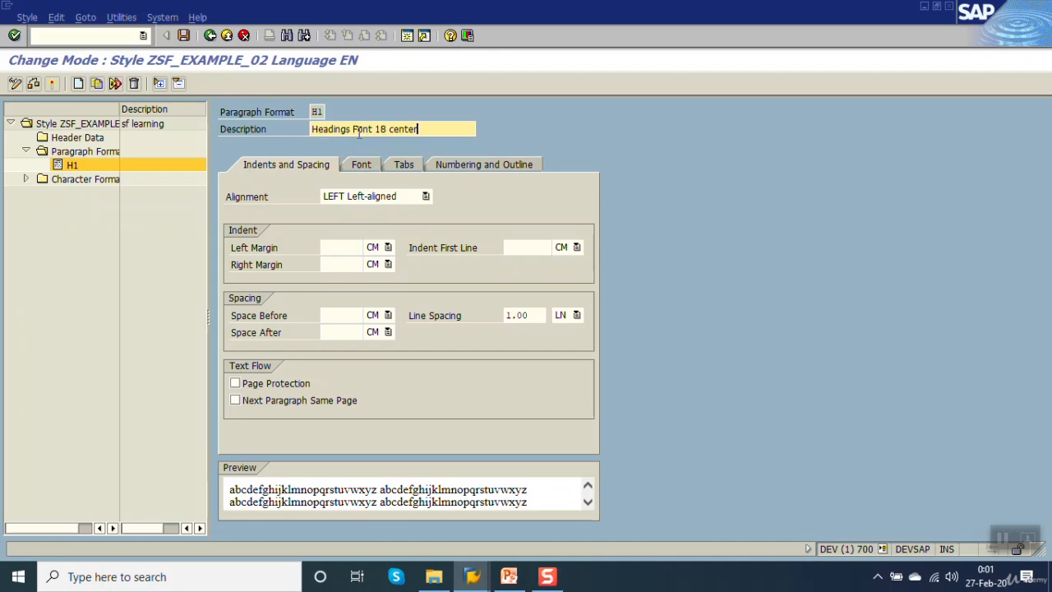
pyautogui.press('Return')
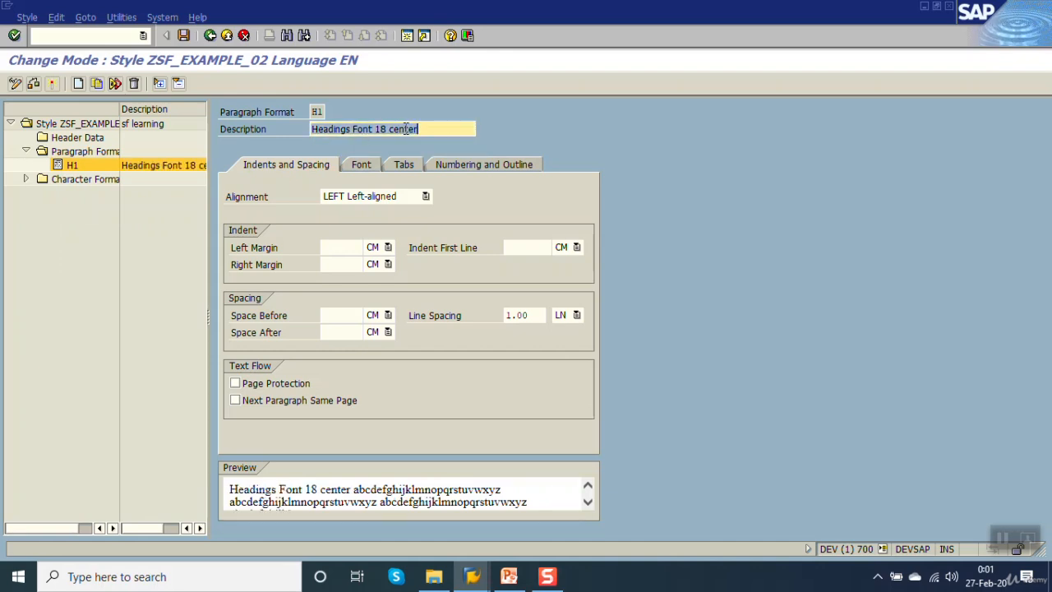
pyautogui.click(436, 128)
pyautogui.hotkey('ctrl', 's')
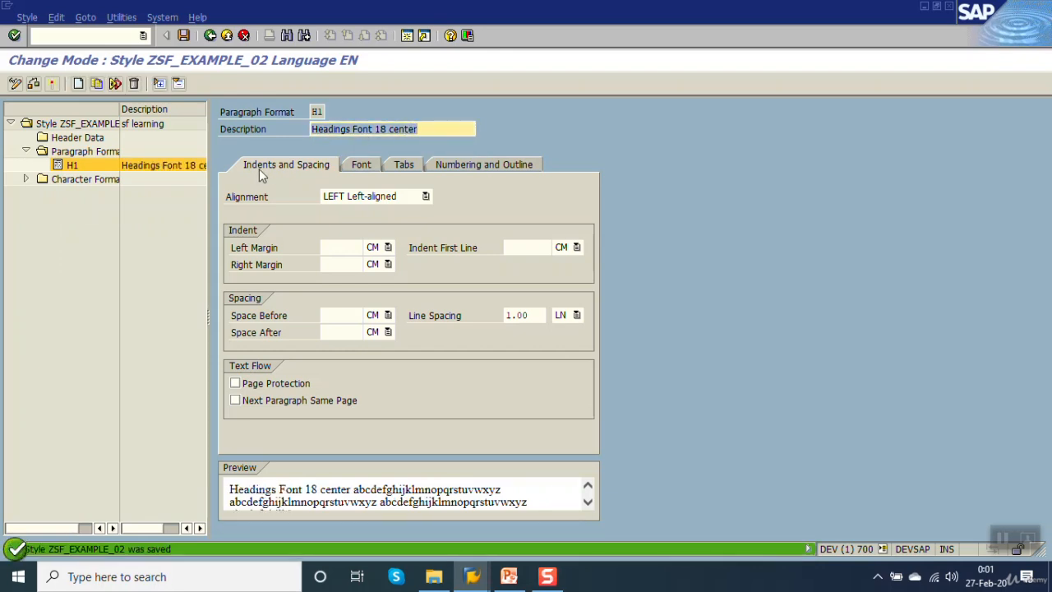
# Set the alignment of paragraph format H1 to Centered and apply it to the preview.
pyautogui.click(239, 201)
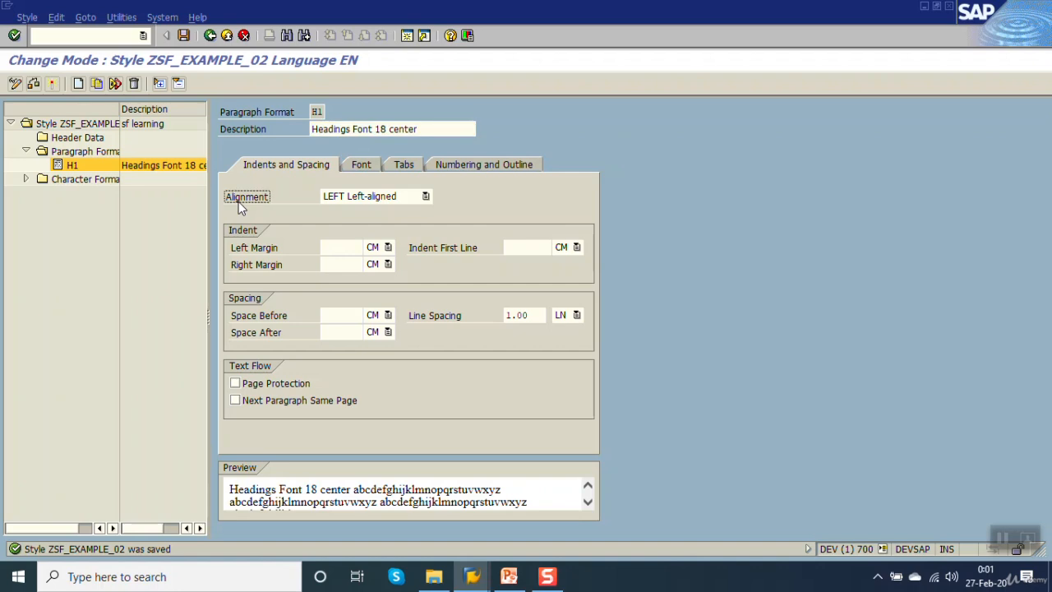
pyautogui.click(390, 197)
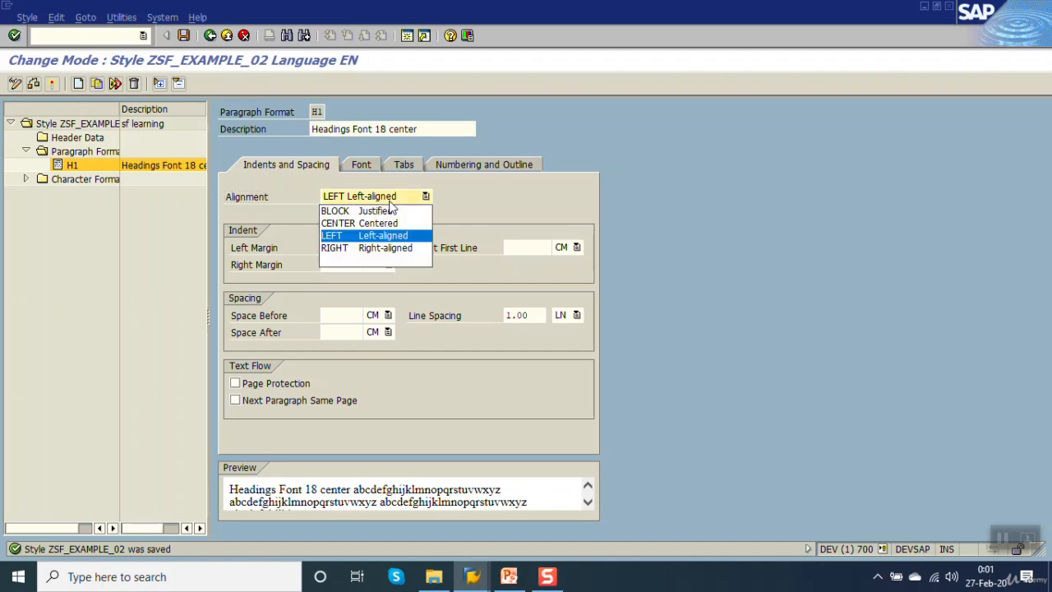
pyautogui.click(406, 224)
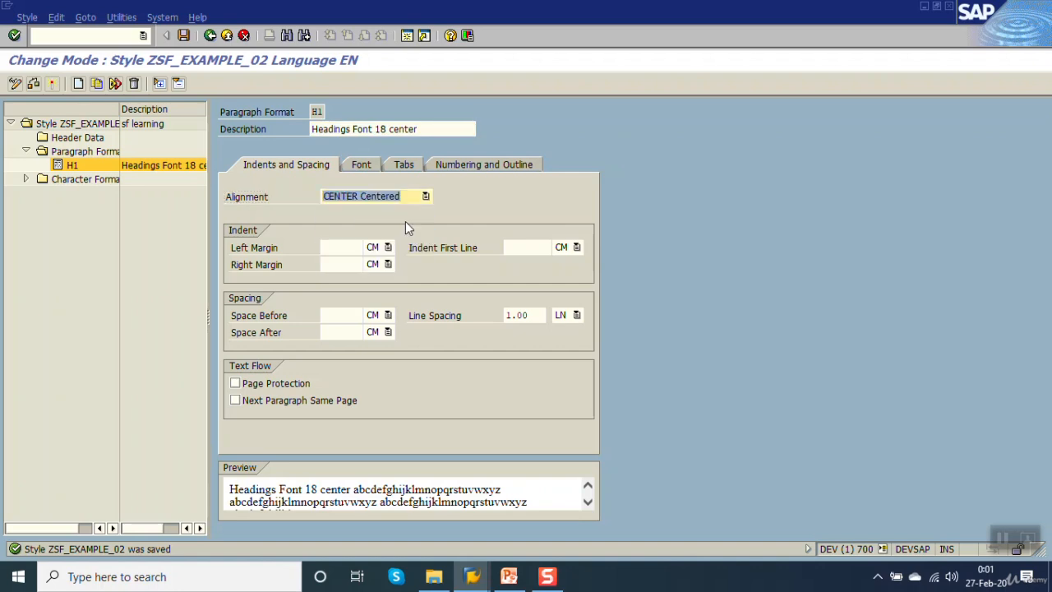
pyautogui.press('Return')
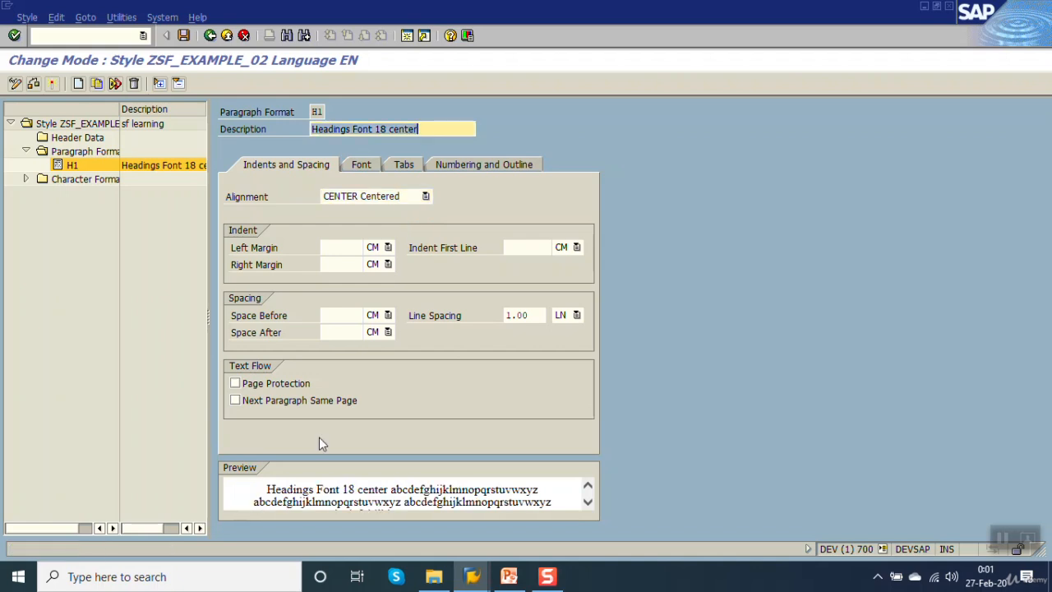
pyautogui.click(252, 248)
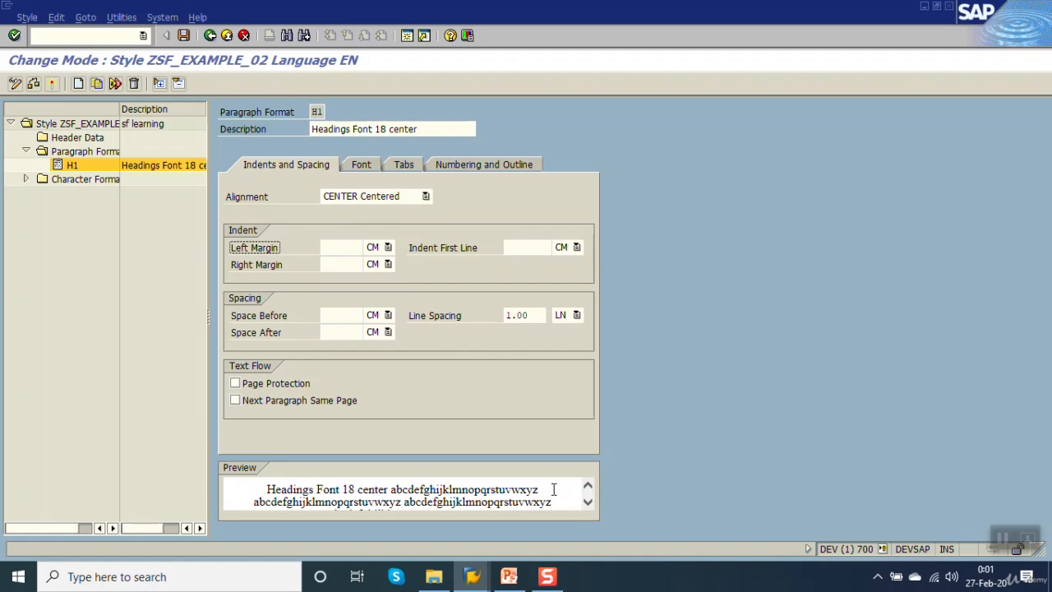
# Set H1's font family to HELVE, its font size to 18 pt and its font style to Bold Italic.
pyautogui.click(359, 163)
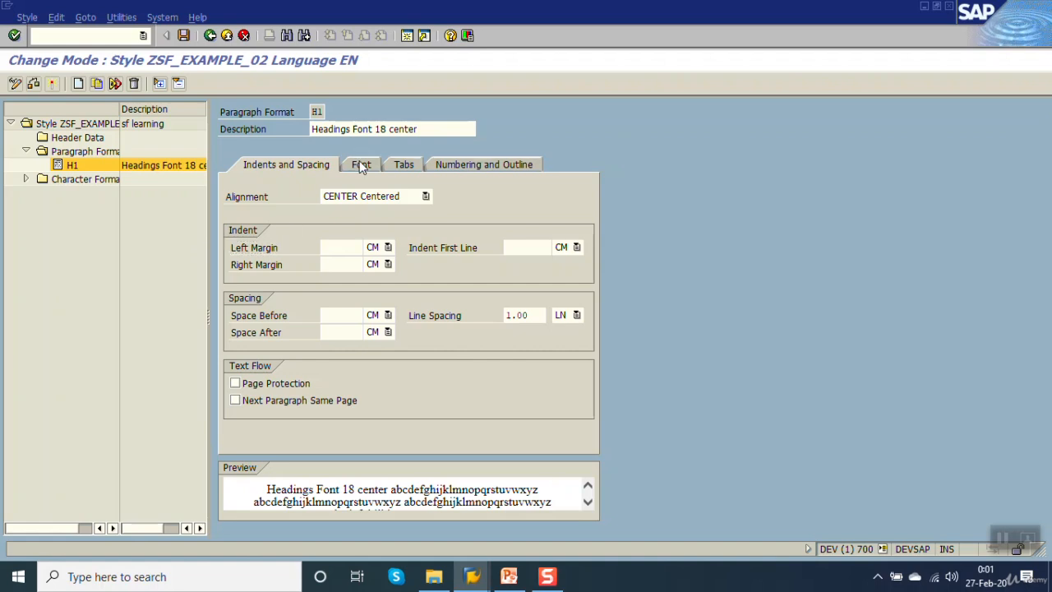
pyautogui.click(398, 197)
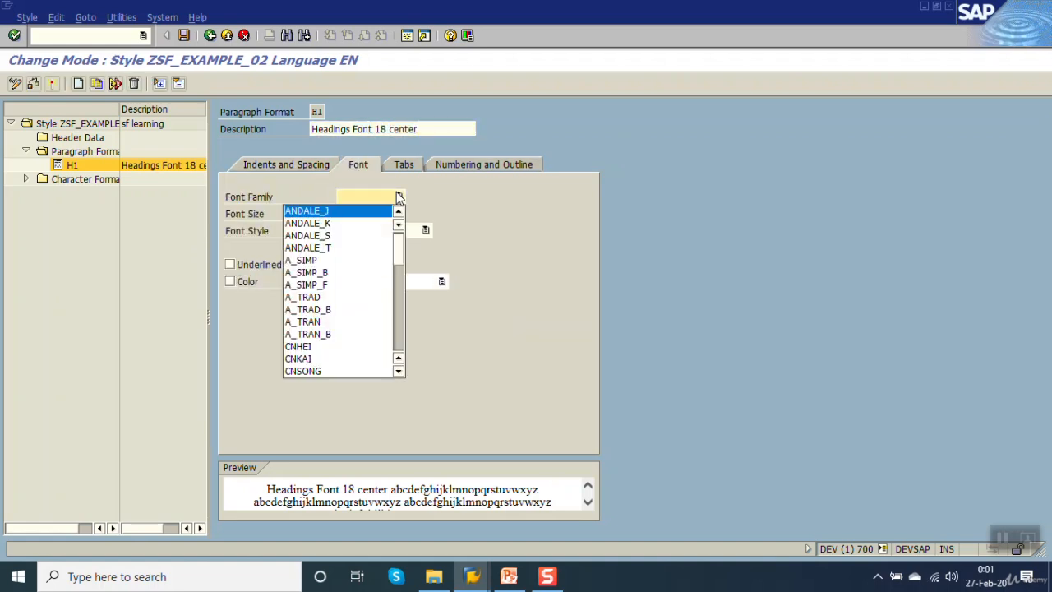
pyautogui.moveTo(403, 259); pyautogui.dragTo(400, 290)
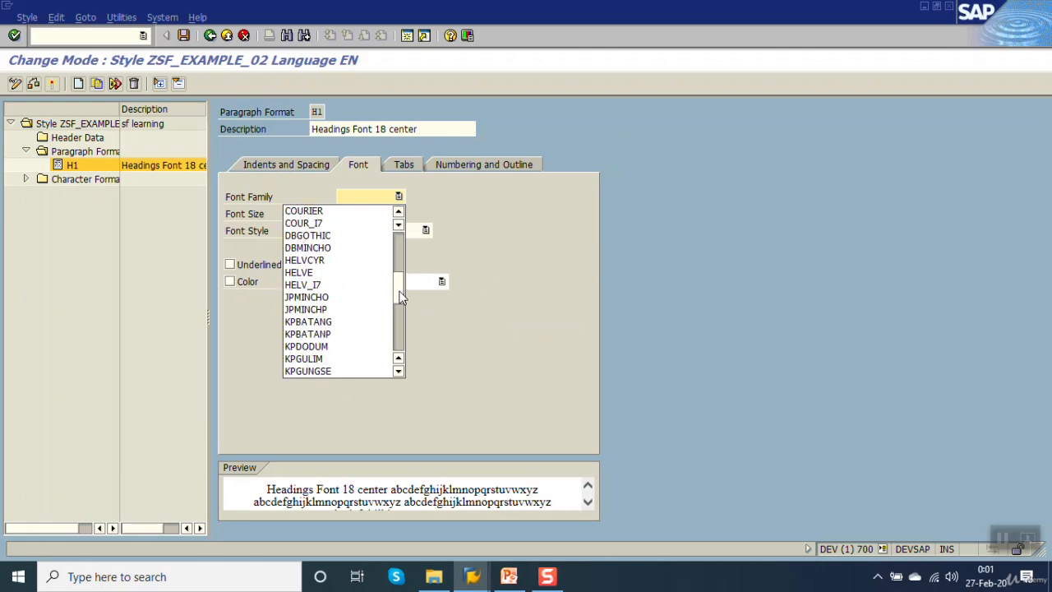
pyautogui.click(331, 272)
pyautogui.click(354, 213)
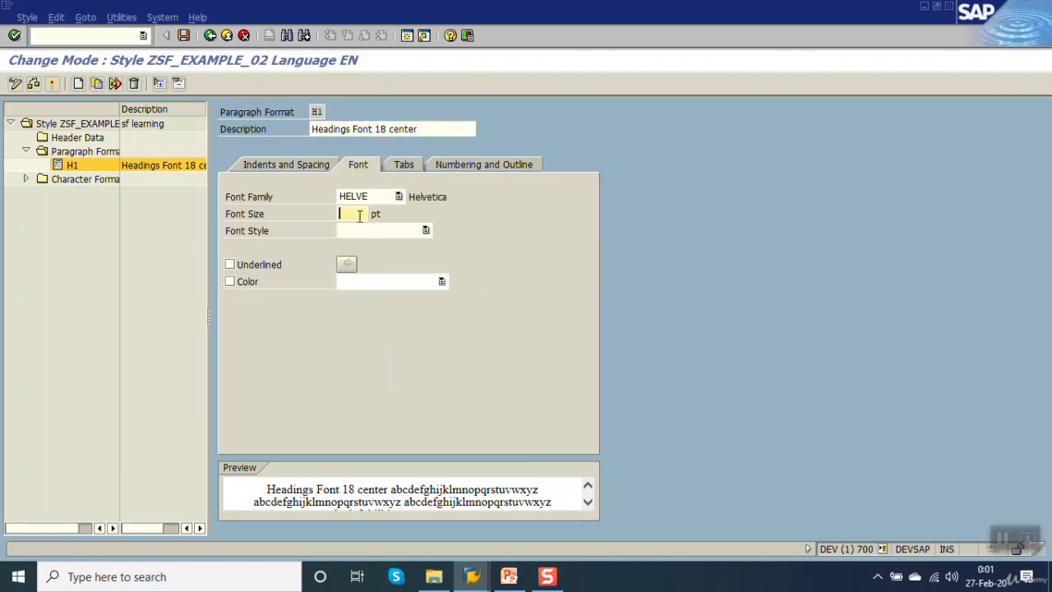
pyautogui.write('18')
pyautogui.press('Return')
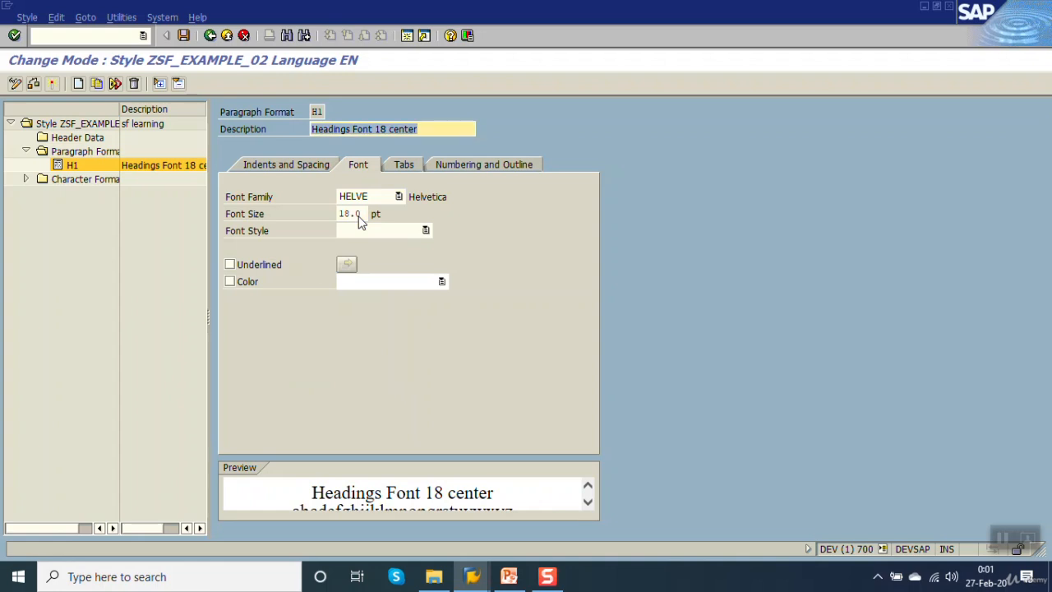
pyautogui.click(396, 232)
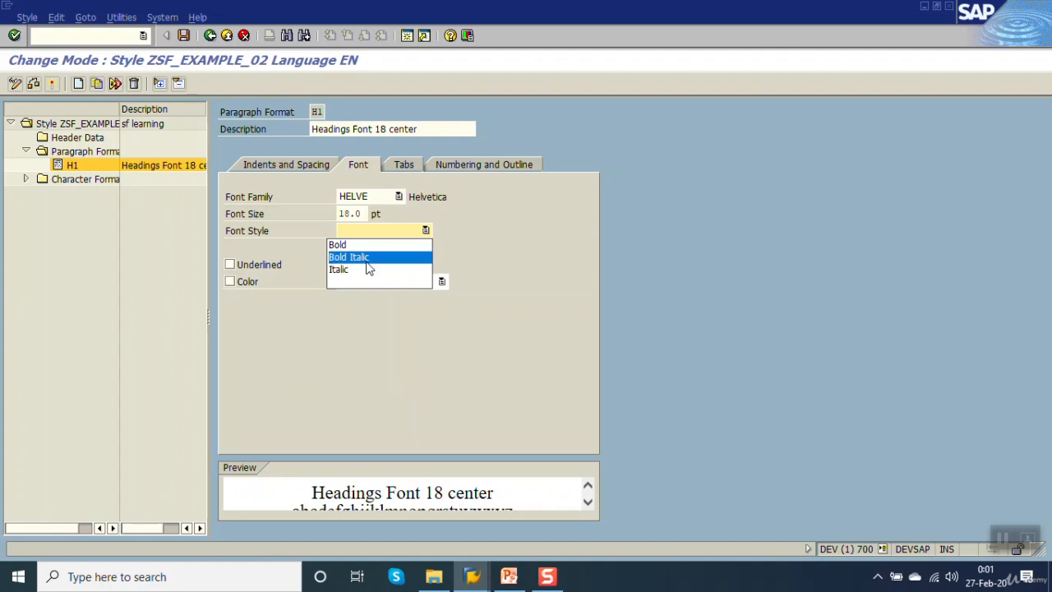
pyautogui.click(367, 257)
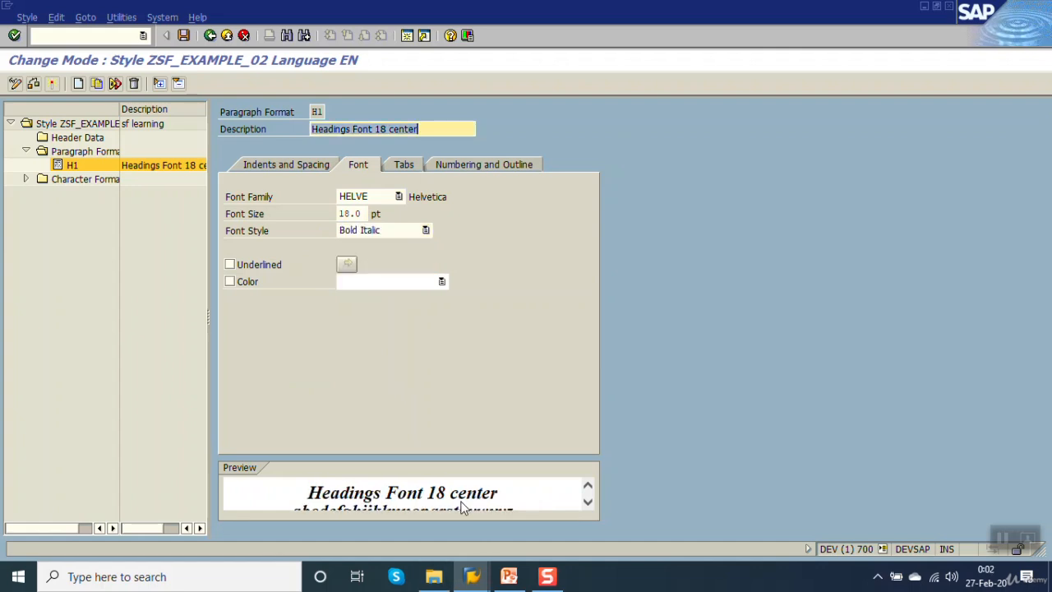
# Try underlining the H1 text and remove the underline again.
pyautogui.click(234, 265)
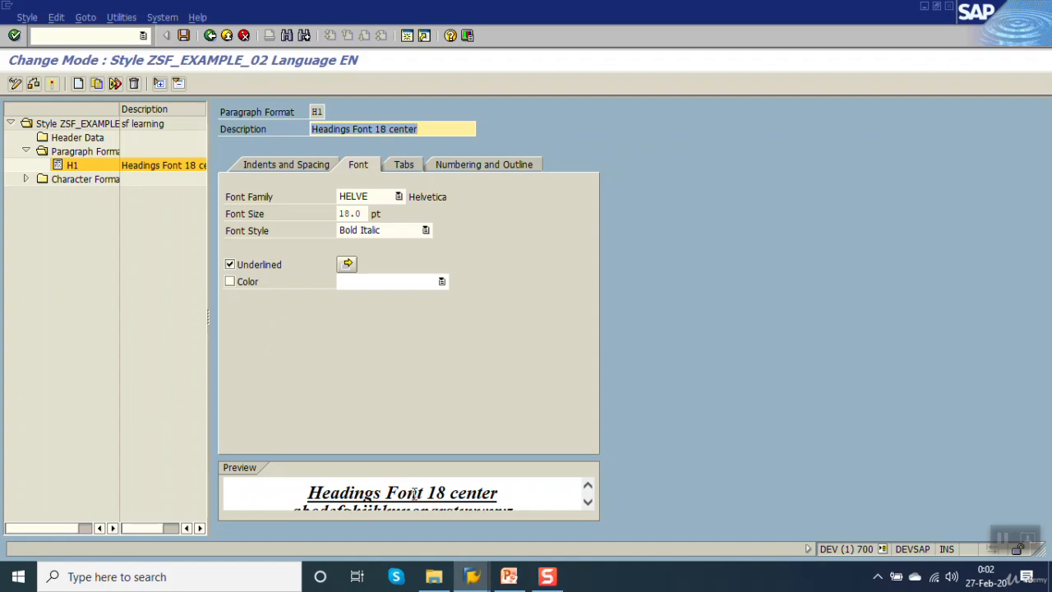
pyautogui.click(232, 267)
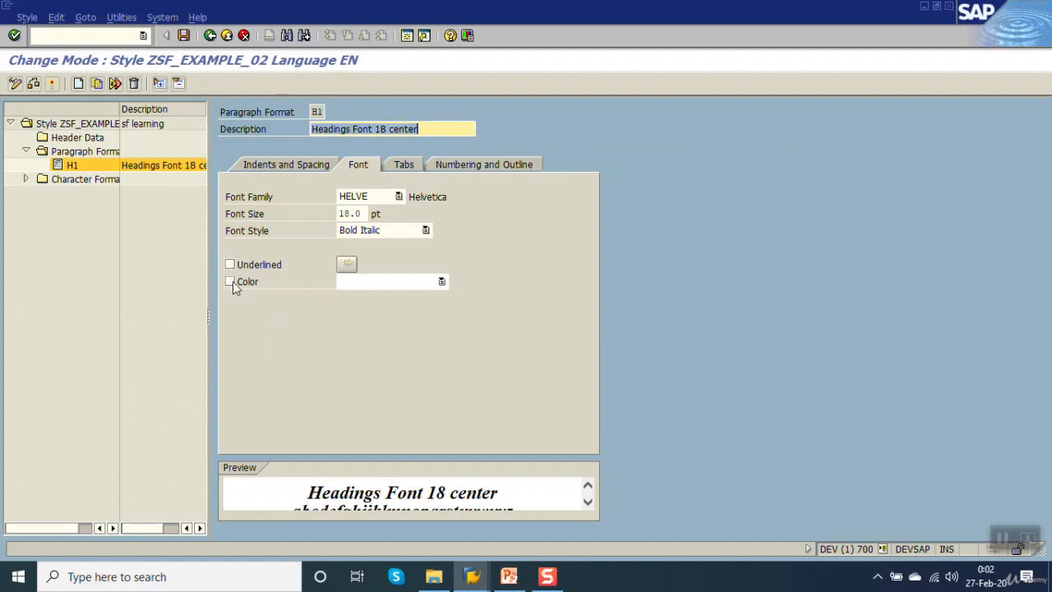
# Enable a font color for H1, try bright green and red, choose teal, and save the style.
pyautogui.click(233, 281)
pyautogui.click(442, 281)
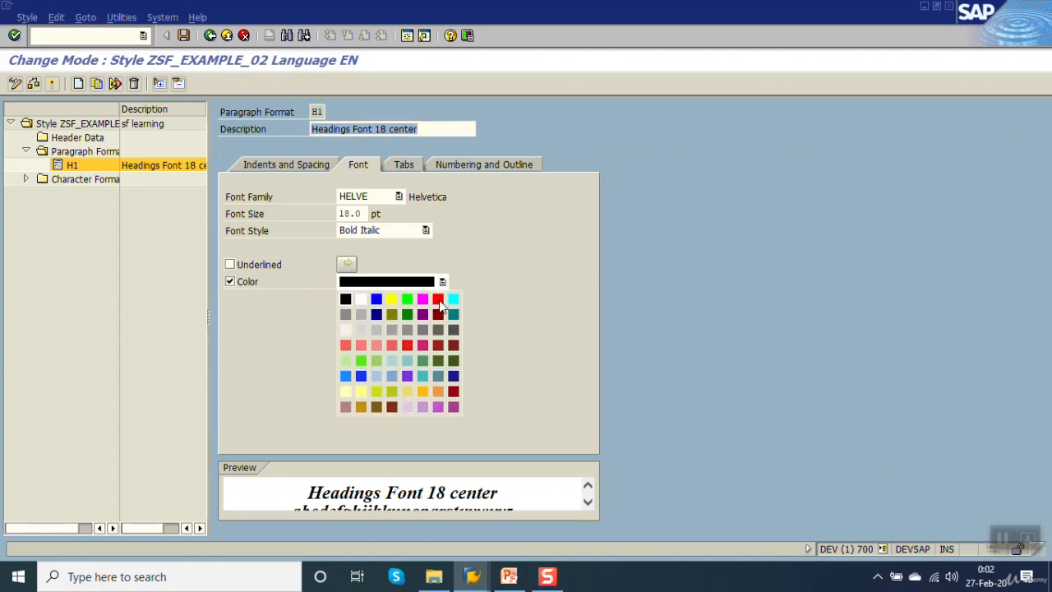
pyautogui.click(406, 300)
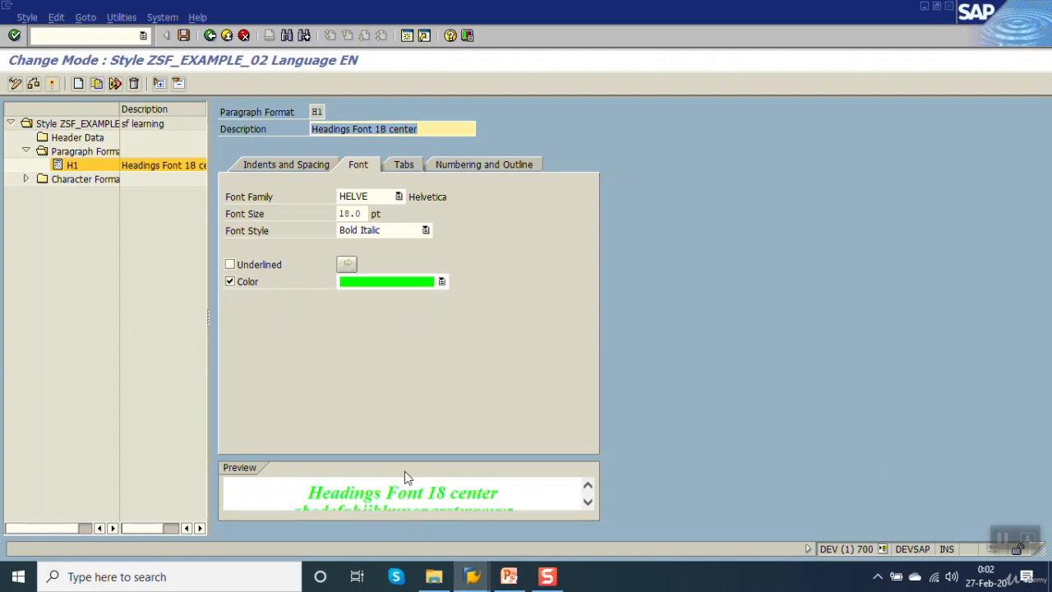
pyautogui.click(443, 283)
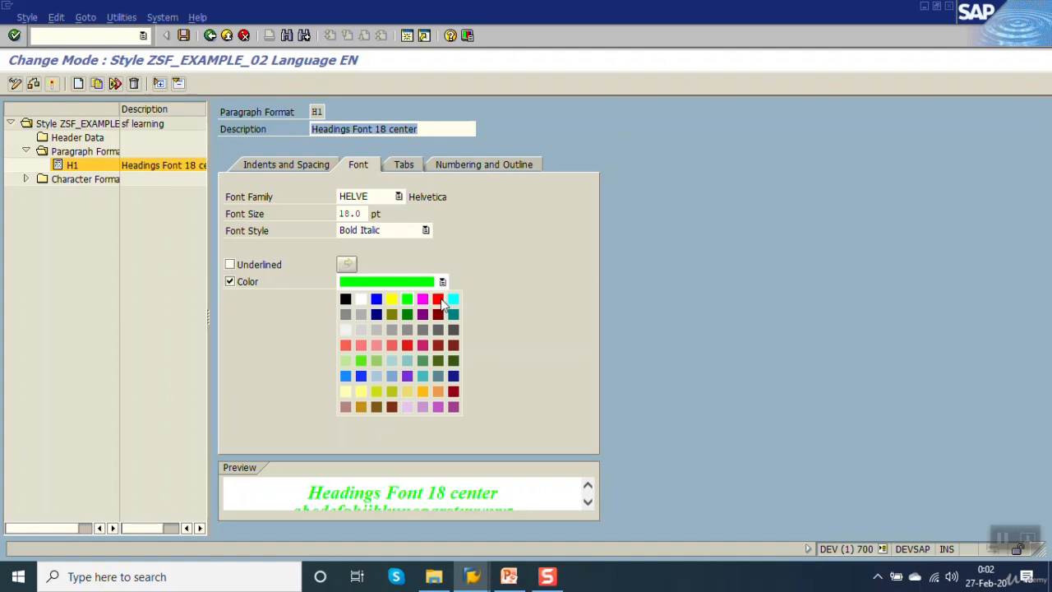
pyautogui.click(438, 300)
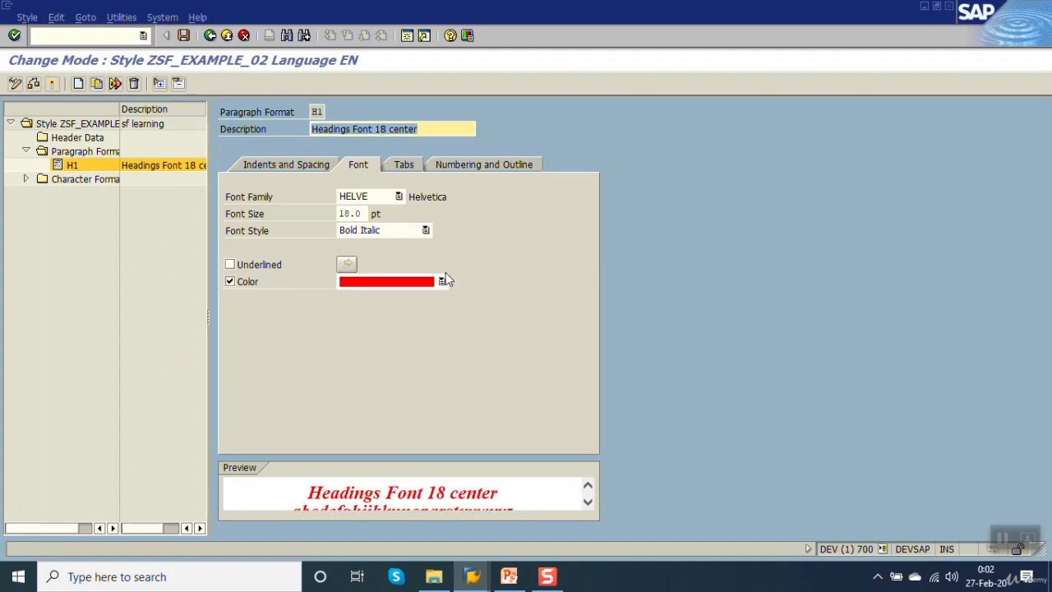
pyautogui.click(443, 281)
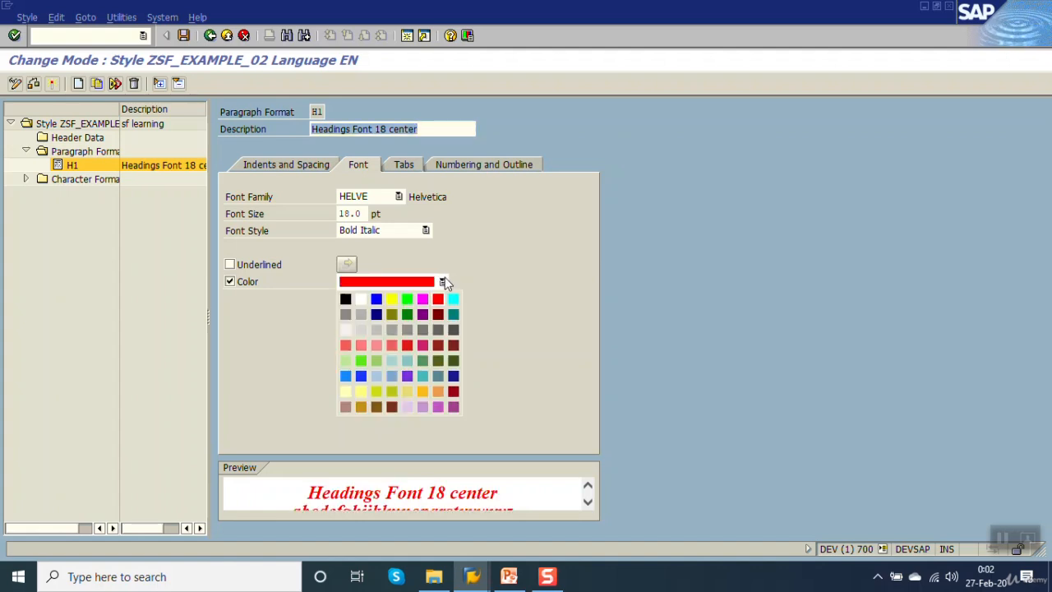
pyautogui.click(420, 377)
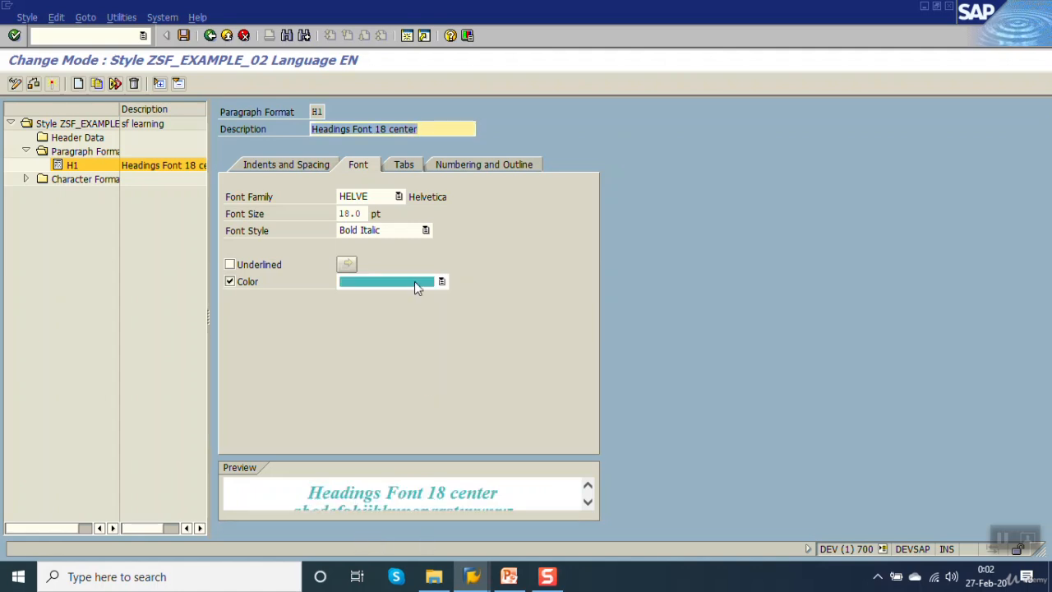
pyautogui.click(430, 128)
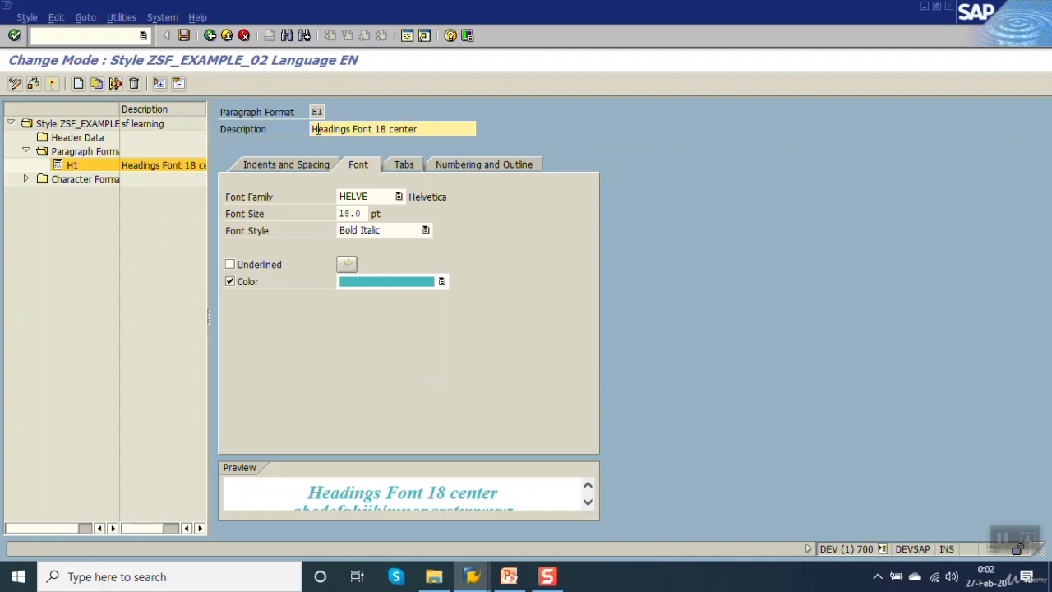
pyautogui.moveTo(361, 214); pyautogui.dragTo(268, 231)
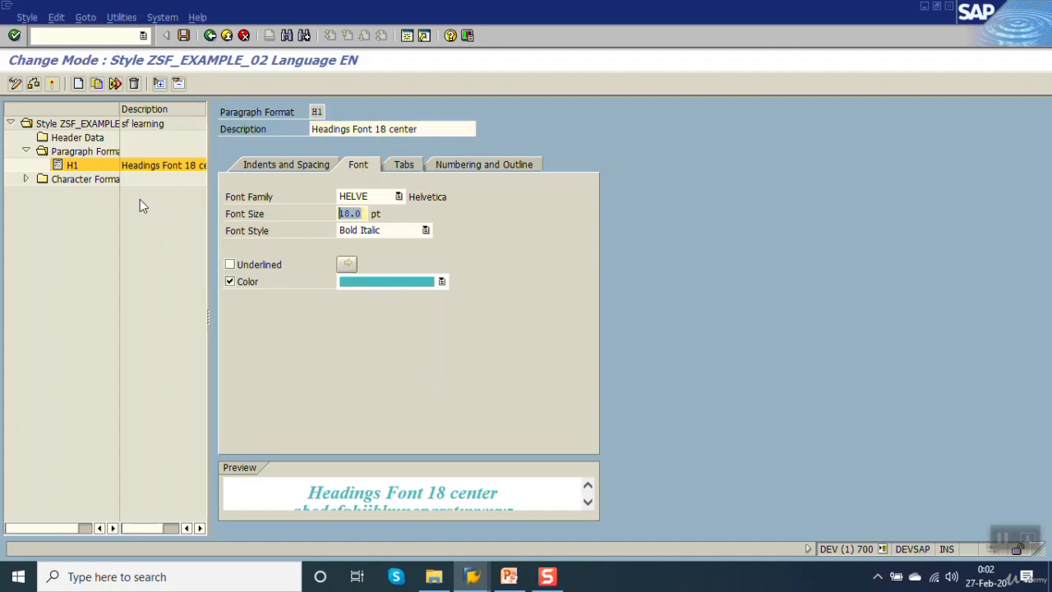
pyautogui.click(184, 36)
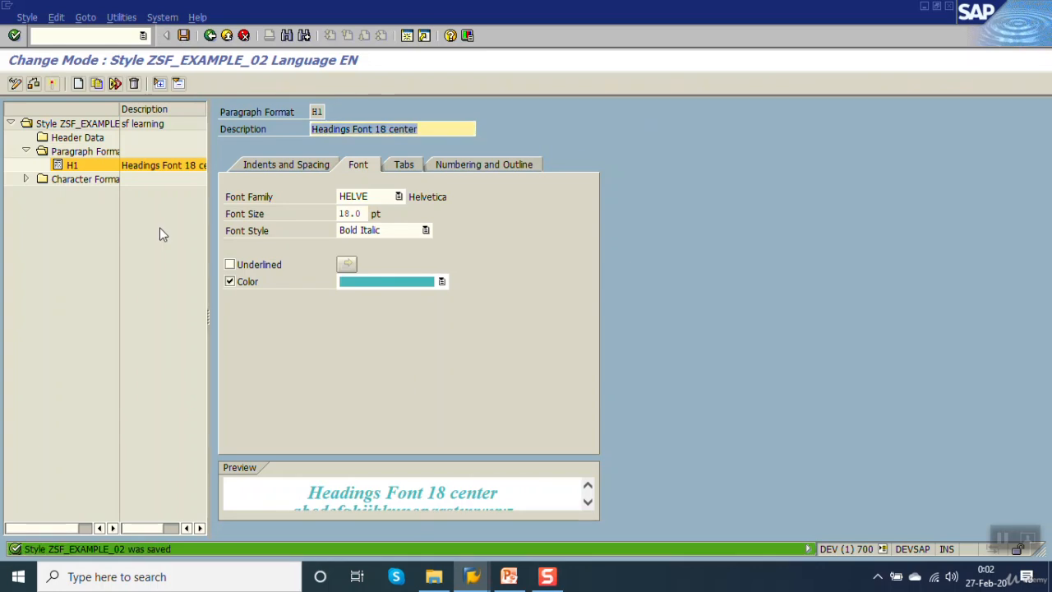
# Create a second paragraph format named L1.
pyautogui.click(78, 85)
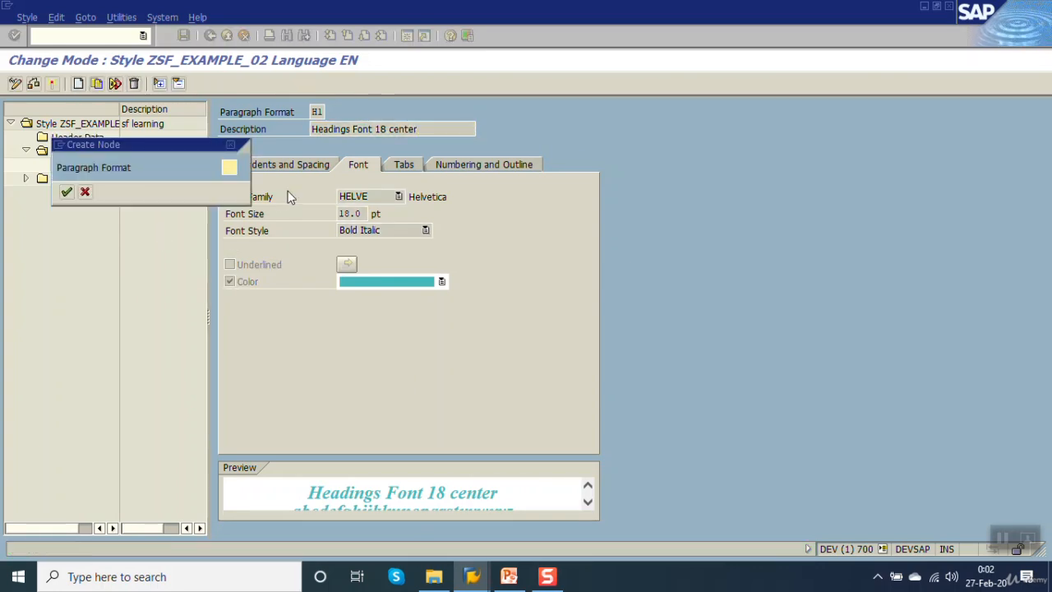
pyautogui.write('L1')
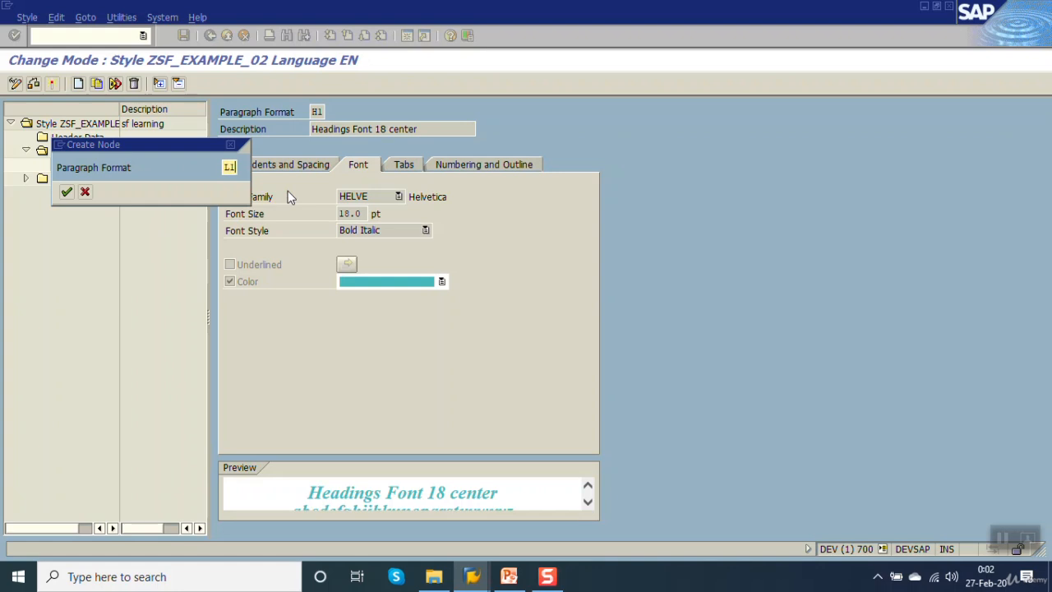
pyautogui.press('Return')
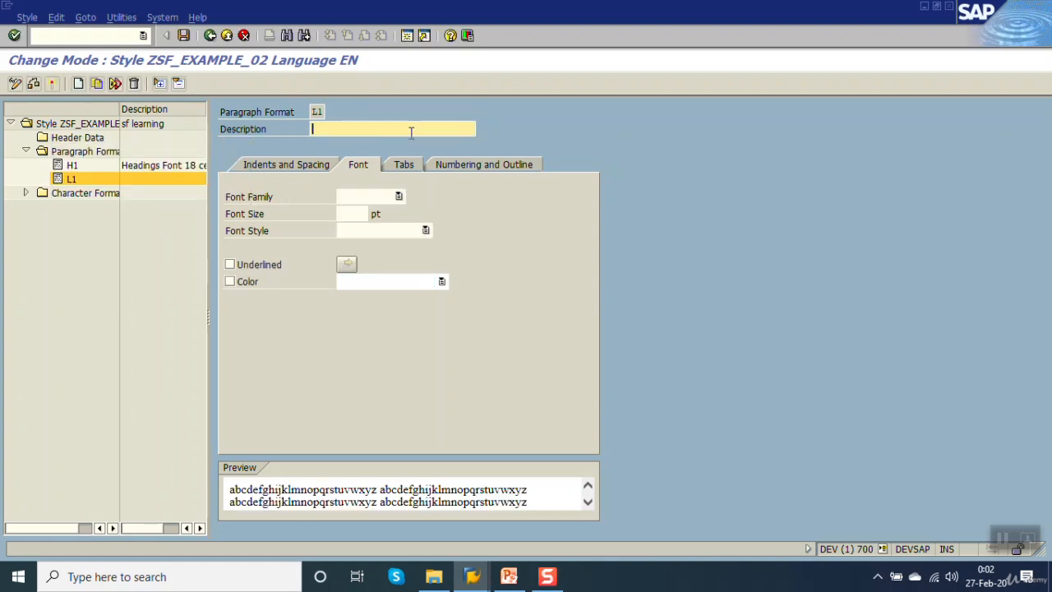
# Set the L1 paragraph format's description to "font size 12 left 1 mm".
pyautogui.write('ffont')
pyautogui.press('BackSpace')
pyautogui.press('BackSpace')
pyautogui.press('BackSpace')
pyautogui.press('BackSpace')
pyautogui.write('font size 12 left 1 ')
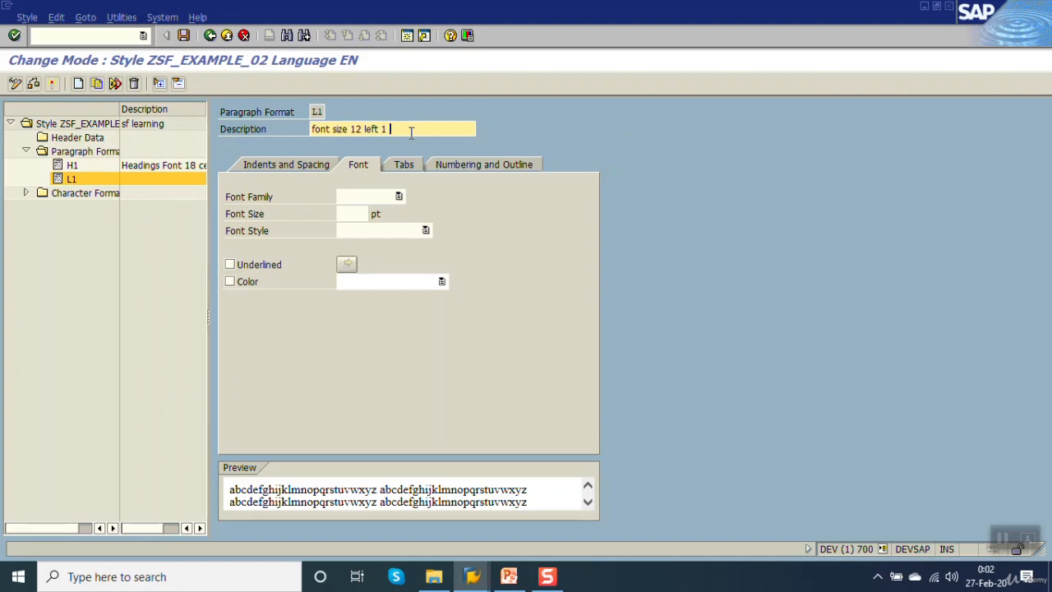
pyautogui.write('mm')
pyautogui.press('Return')
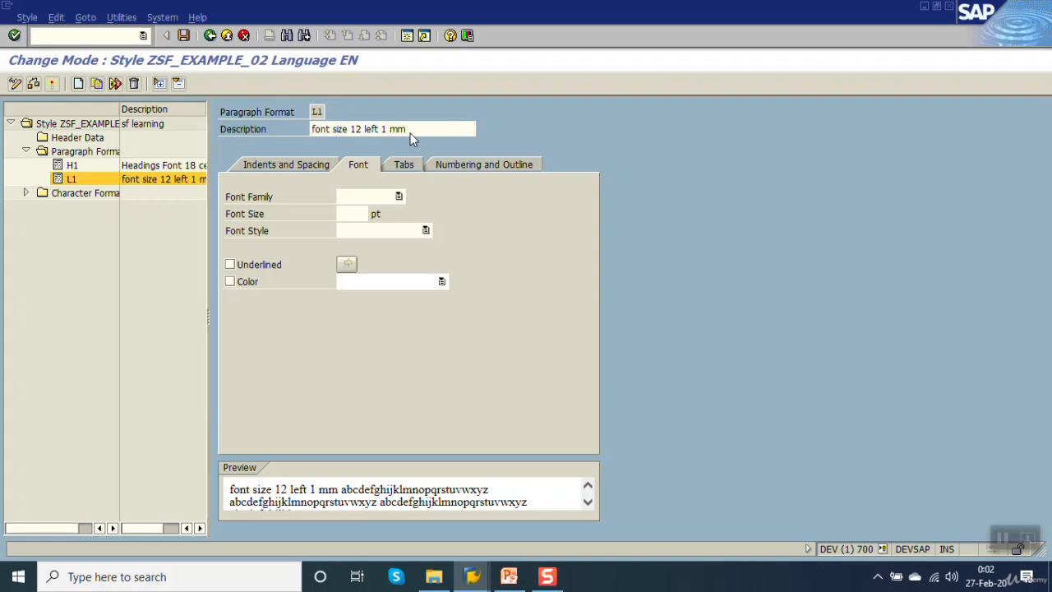
# Set the L1 paragraph format's left margin to 1 mm.
pyautogui.hotkey('ctrl', 's')
pyautogui.click(275, 167)
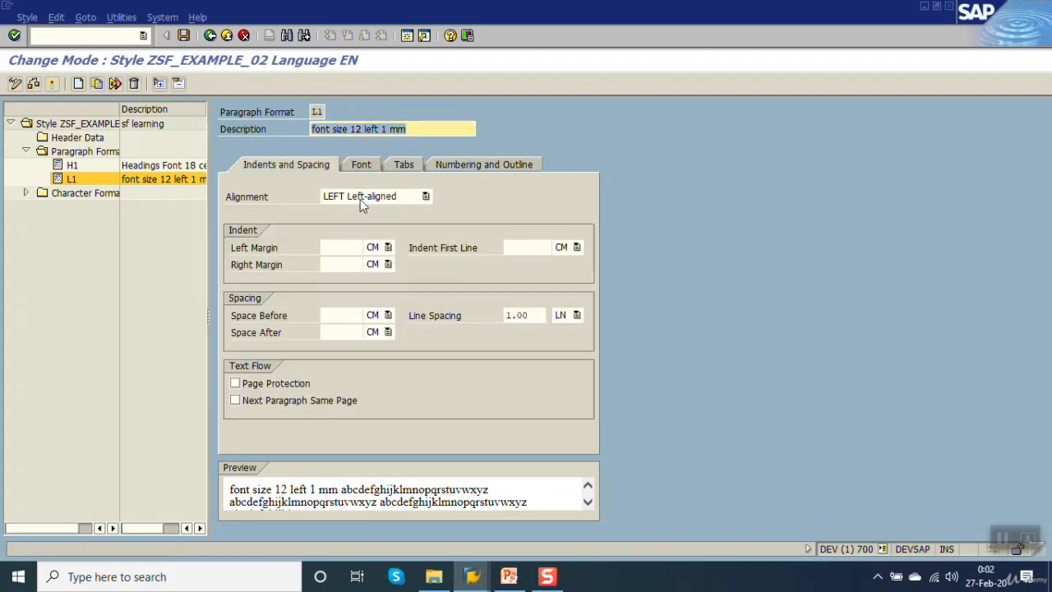
pyautogui.click(351, 248)
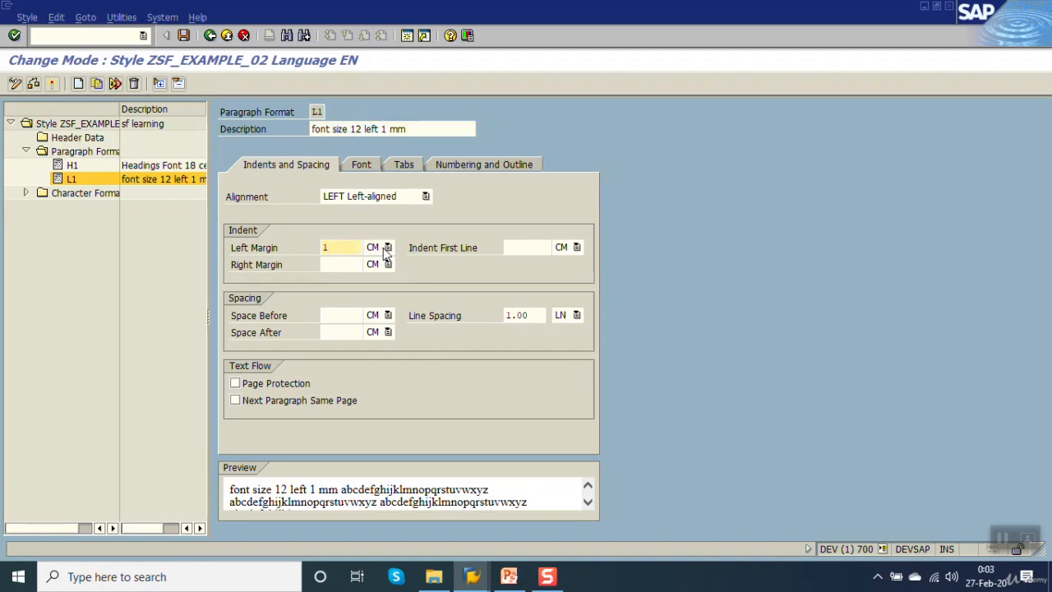
pyautogui.click(387, 248)
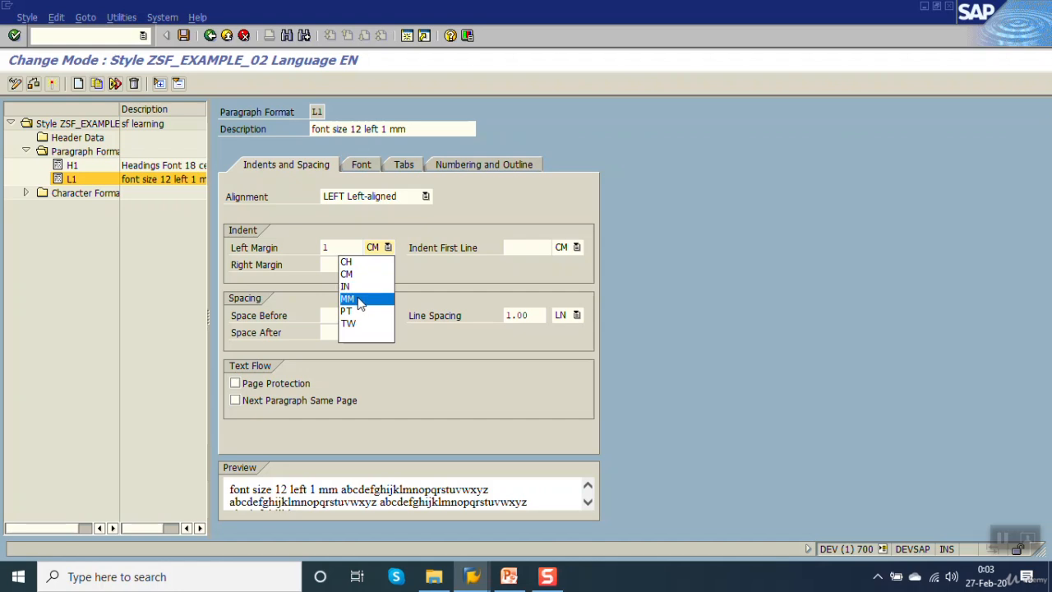
pyautogui.click(357, 298)
pyautogui.press('Return')
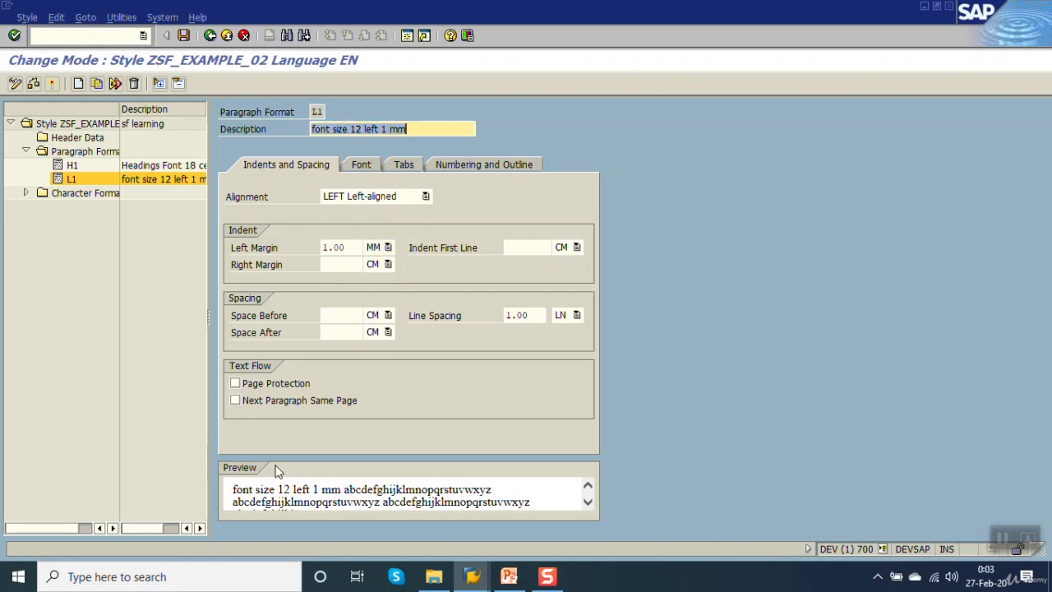
pyautogui.click(317, 113)
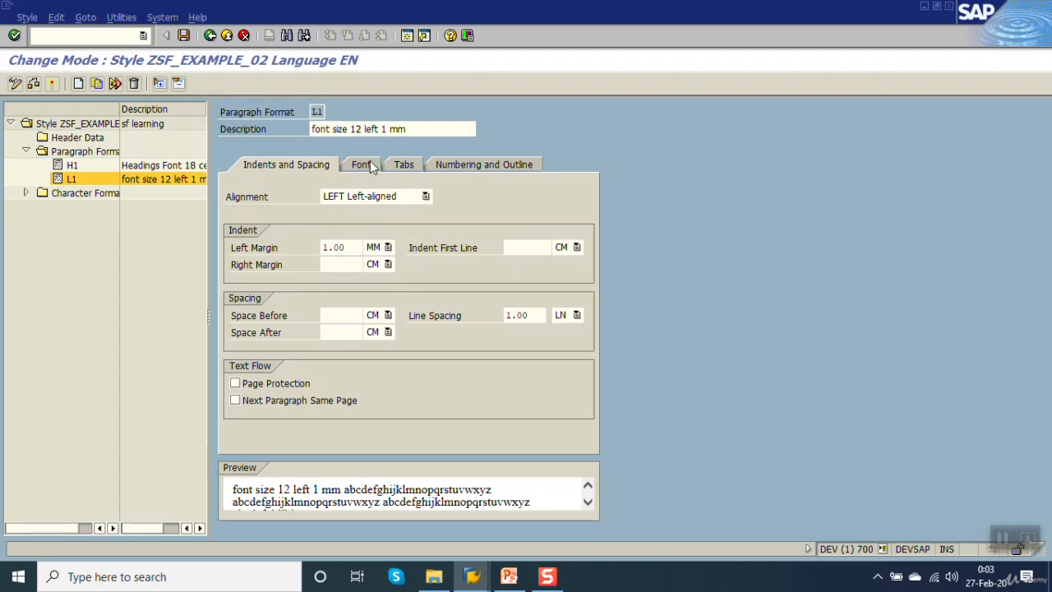
# Set the L1 paragraph format's font to HELVE at 12 pt and save the style.
pyautogui.click(367, 168)
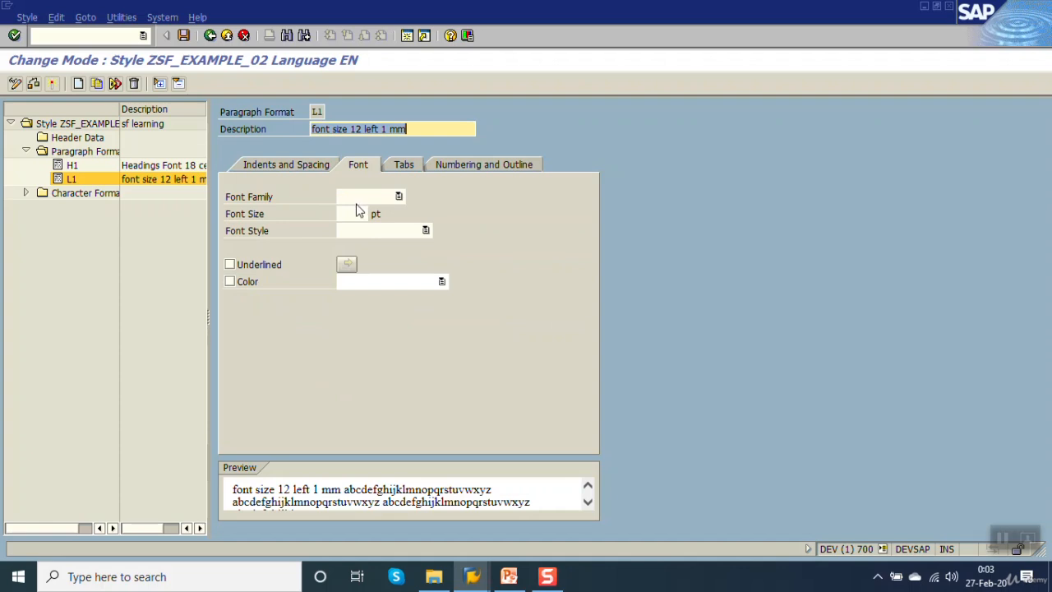
pyautogui.click(398, 197)
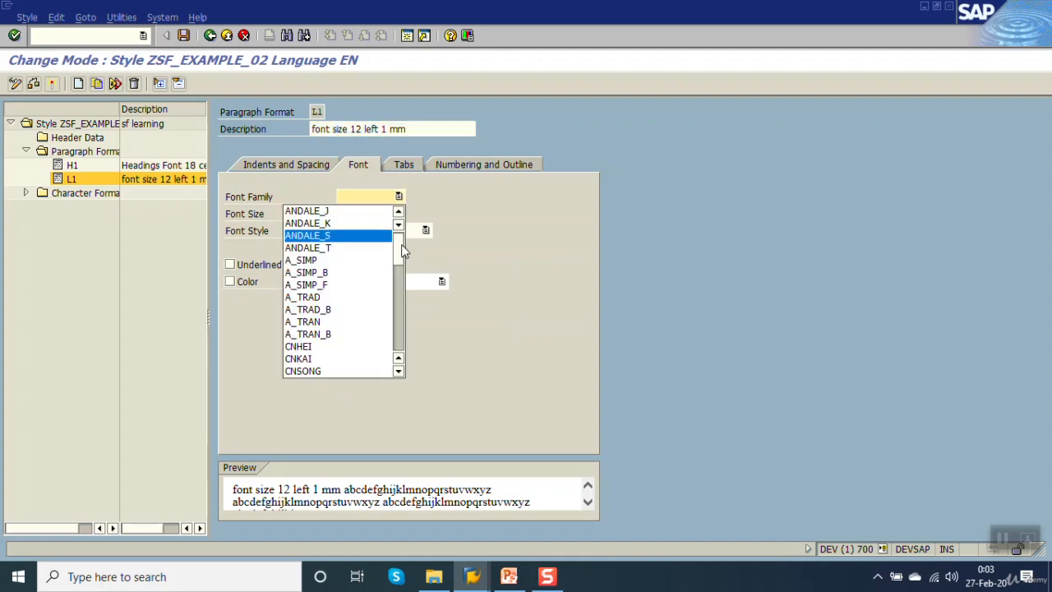
pyautogui.moveTo(403, 249); pyautogui.dragTo(403, 287)
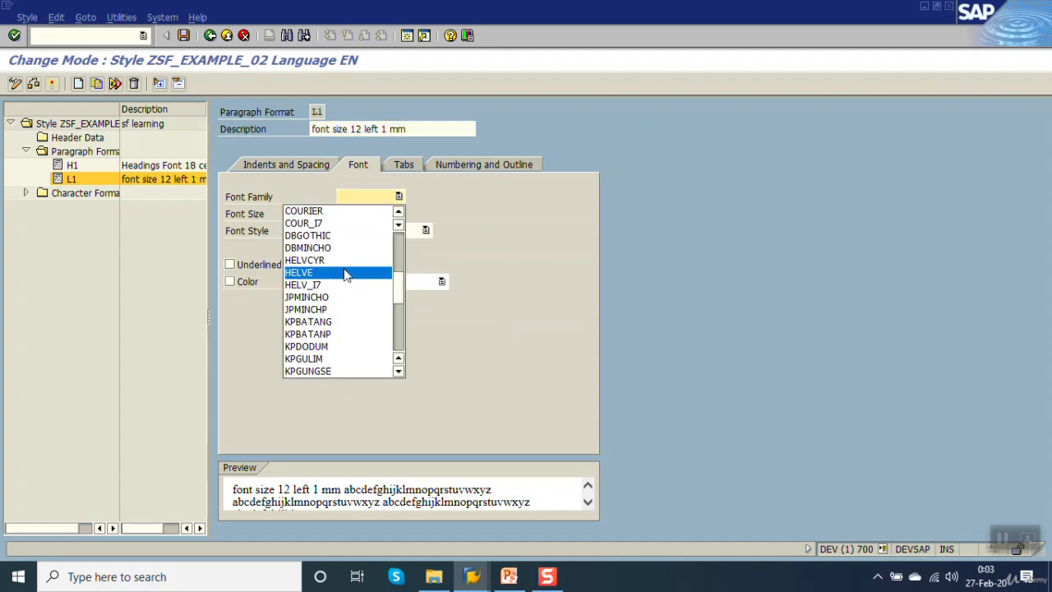
pyautogui.click(378, 272)
pyautogui.click(350, 212)
pyautogui.write('12')
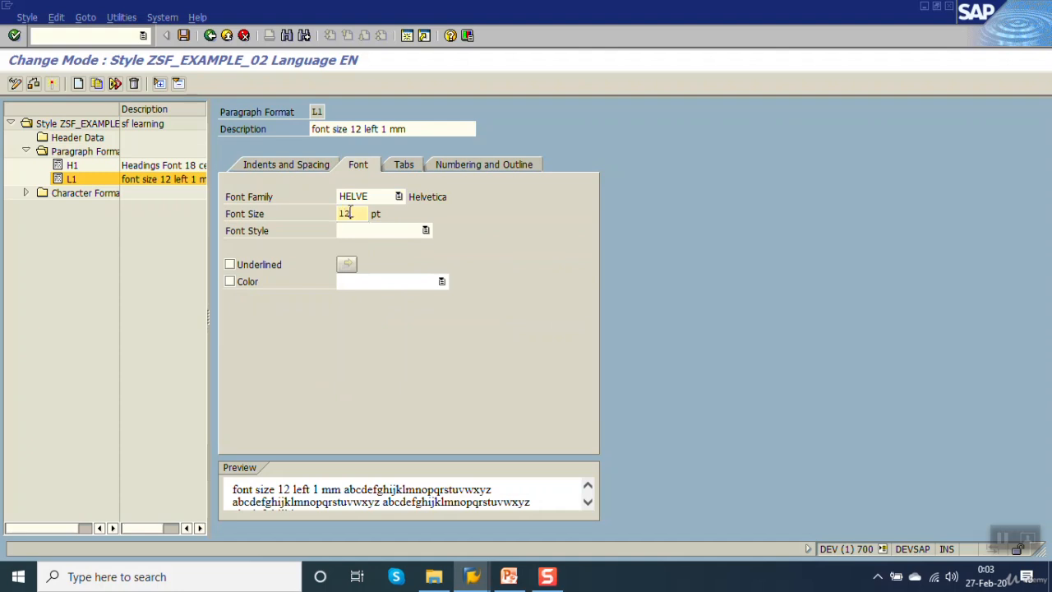
pyautogui.press('Return')
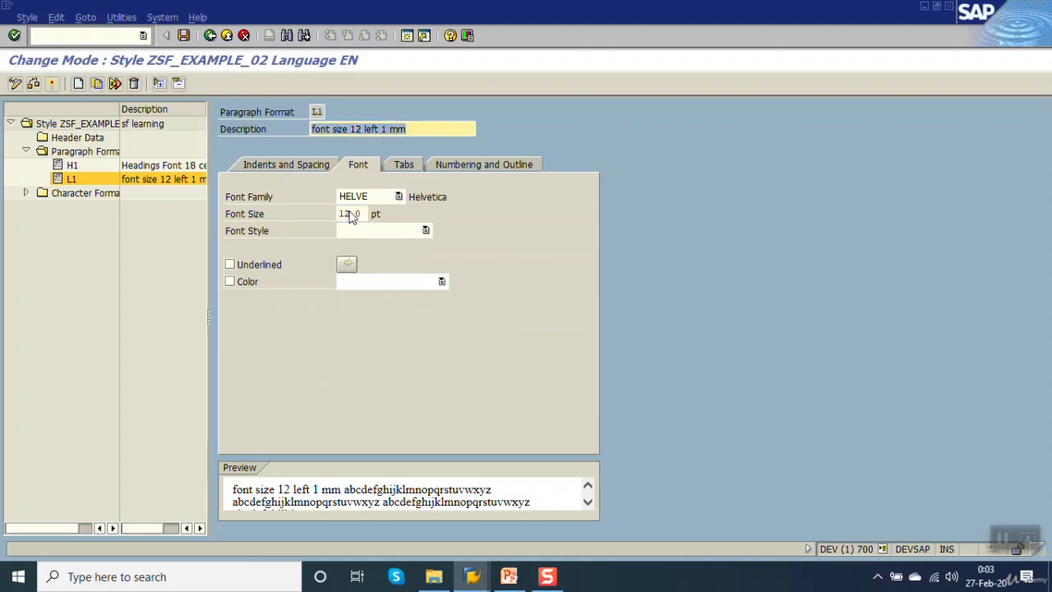
pyautogui.click(184, 35)
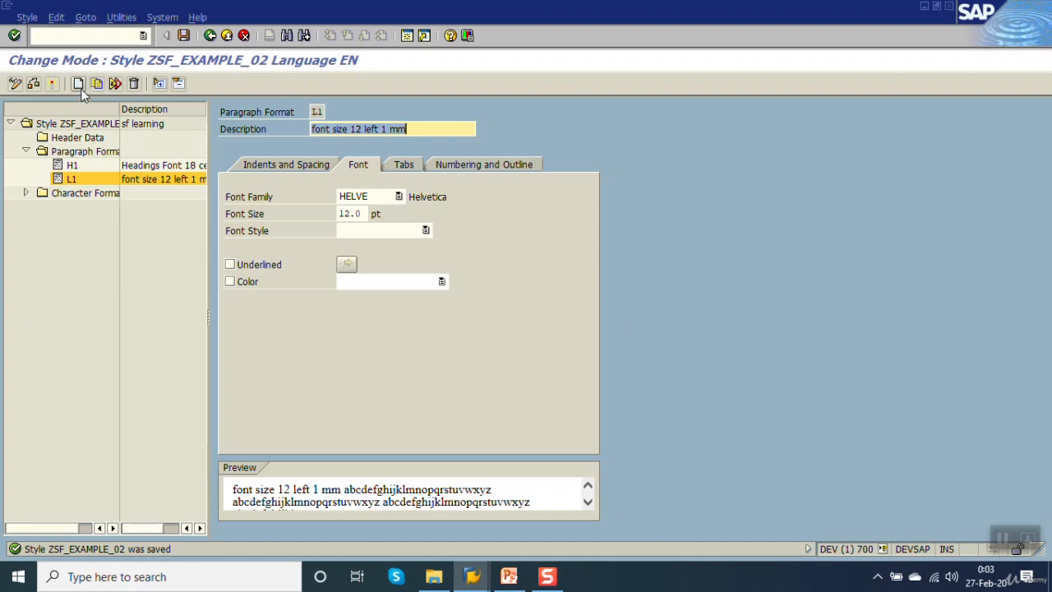
# Try to activate the style, and set L1 as the standard paragraph in its header data.
pyautogui.click(52, 85)
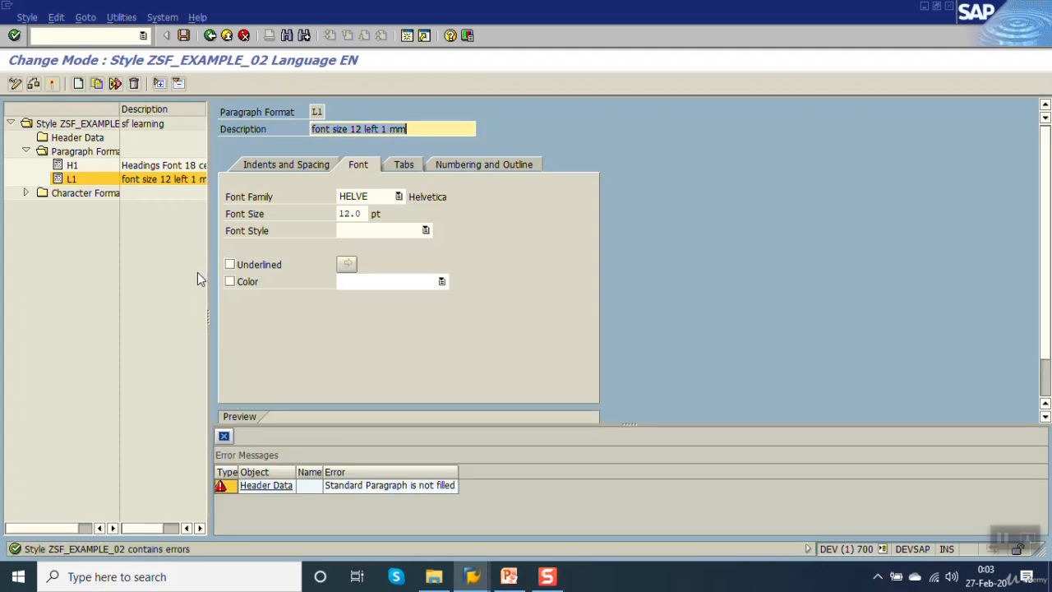
pyautogui.click(379, 490)
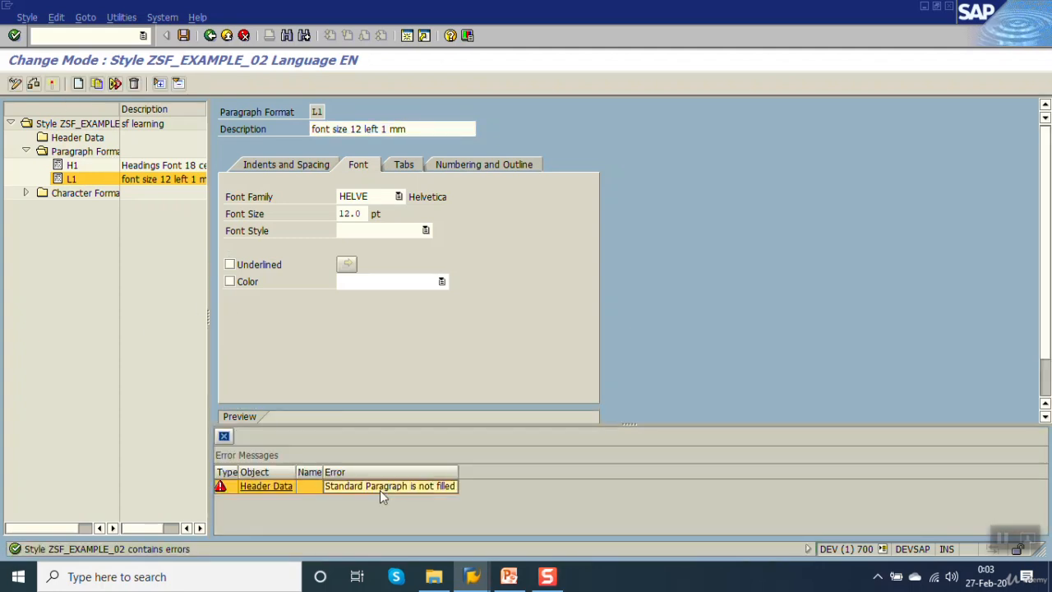
pyautogui.click(76, 138)
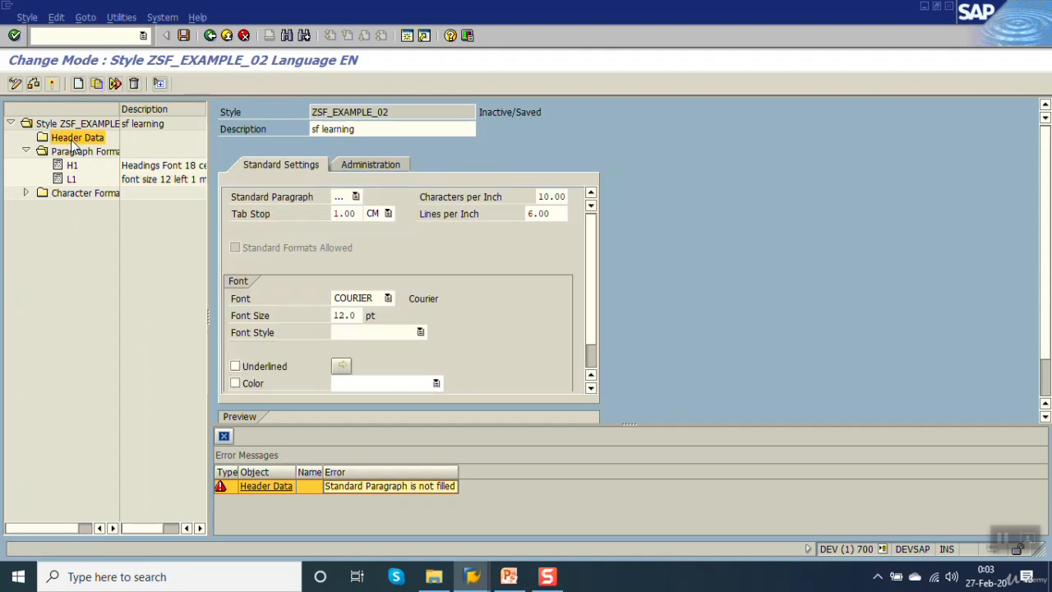
pyautogui.click(355, 197)
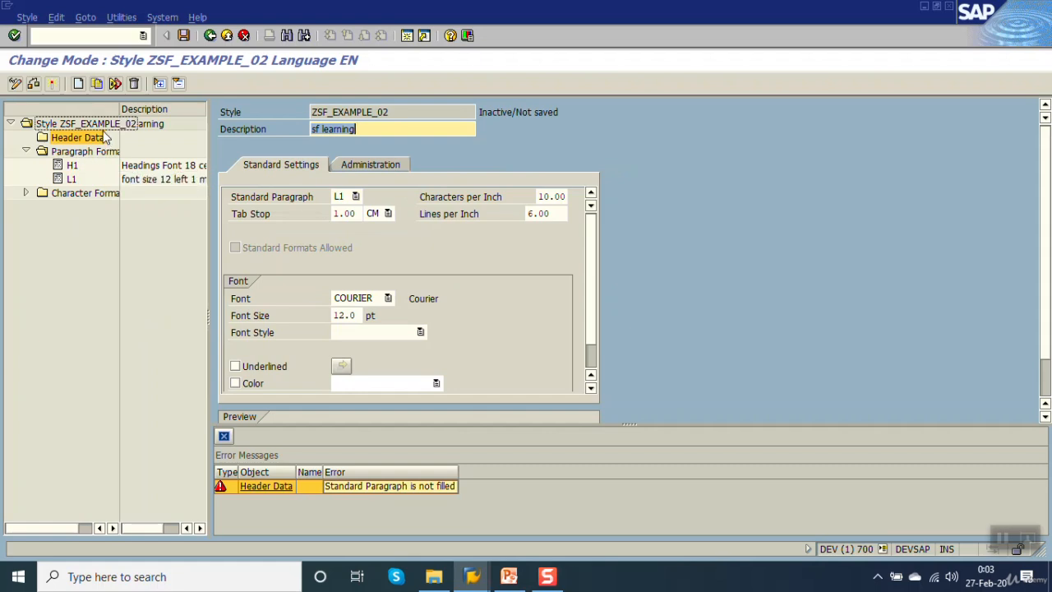
# Create a character format named B1 with the description "Bold 14".
pyautogui.doubleClick(59, 196)
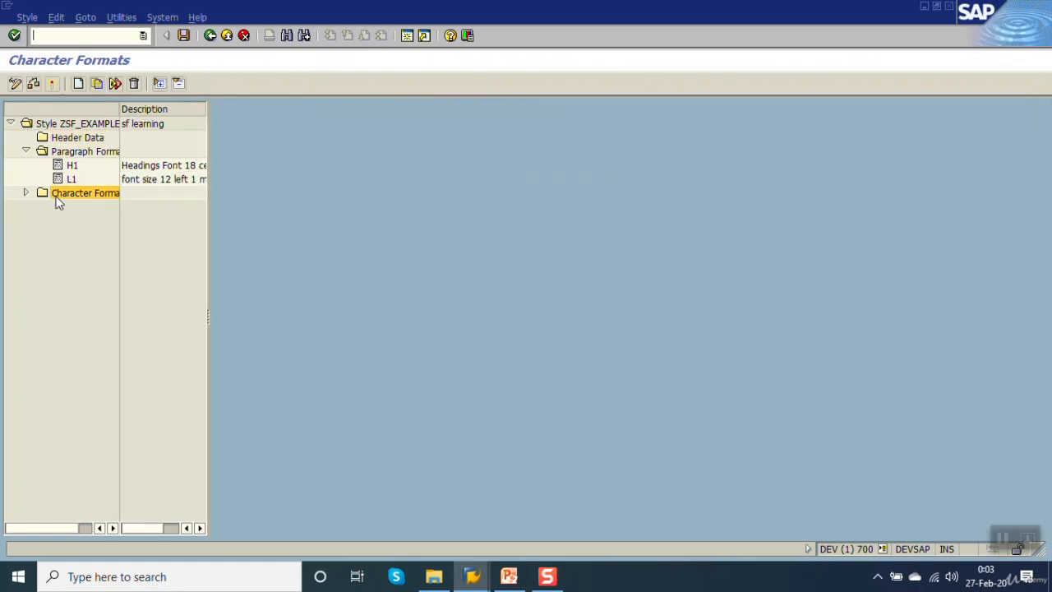
pyautogui.rightClick(57, 197)
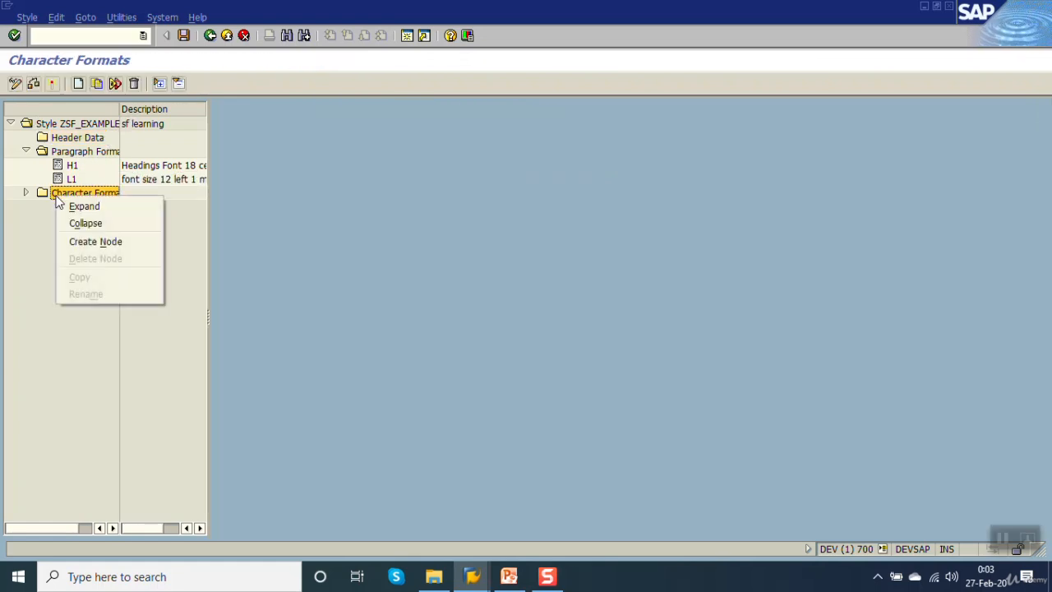
pyautogui.click(89, 244)
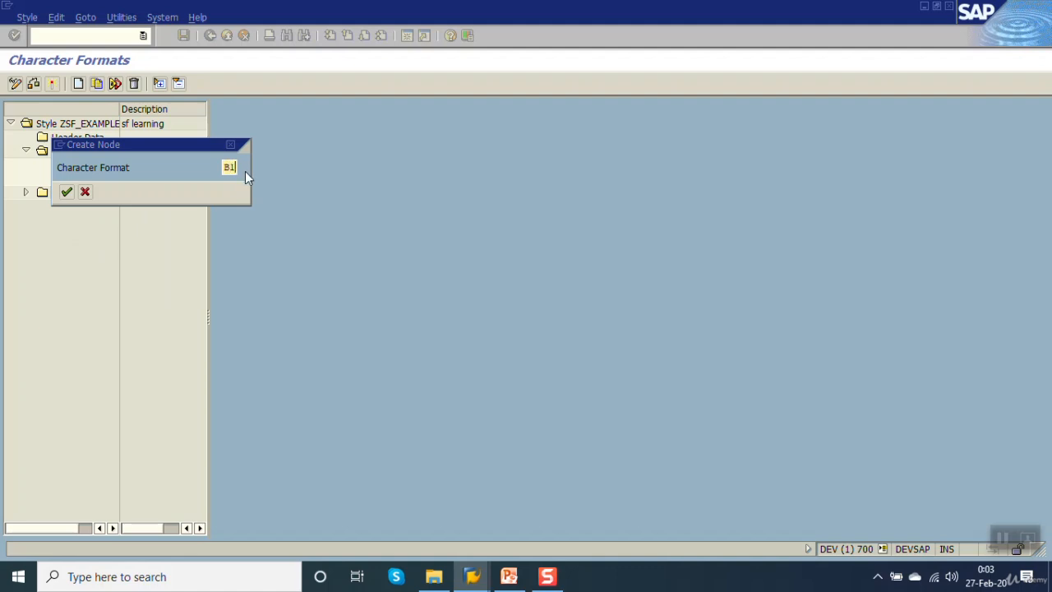
pyautogui.press('Return')
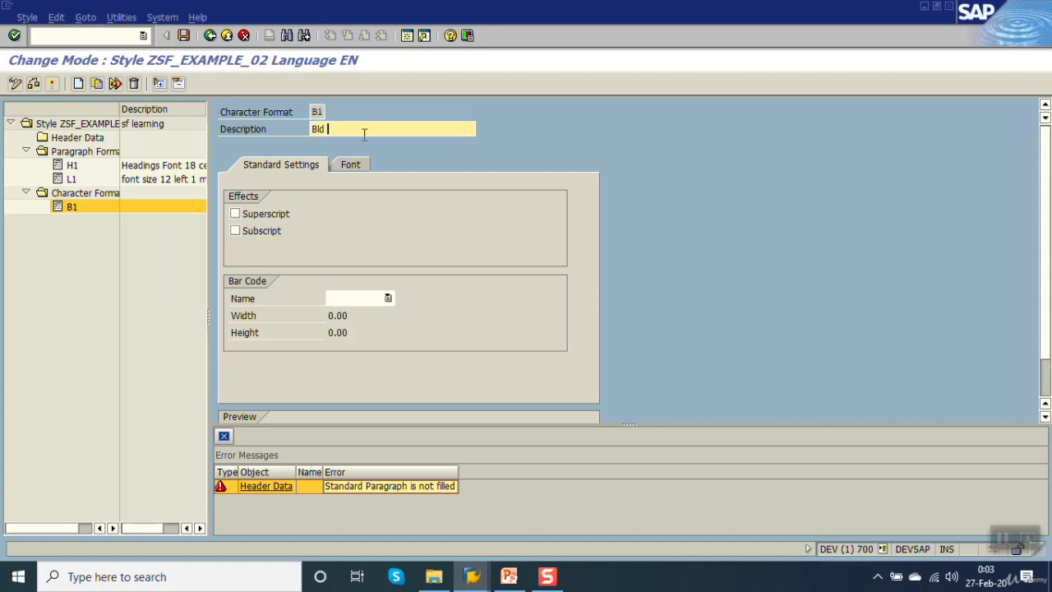
pyautogui.press('BackSpace')
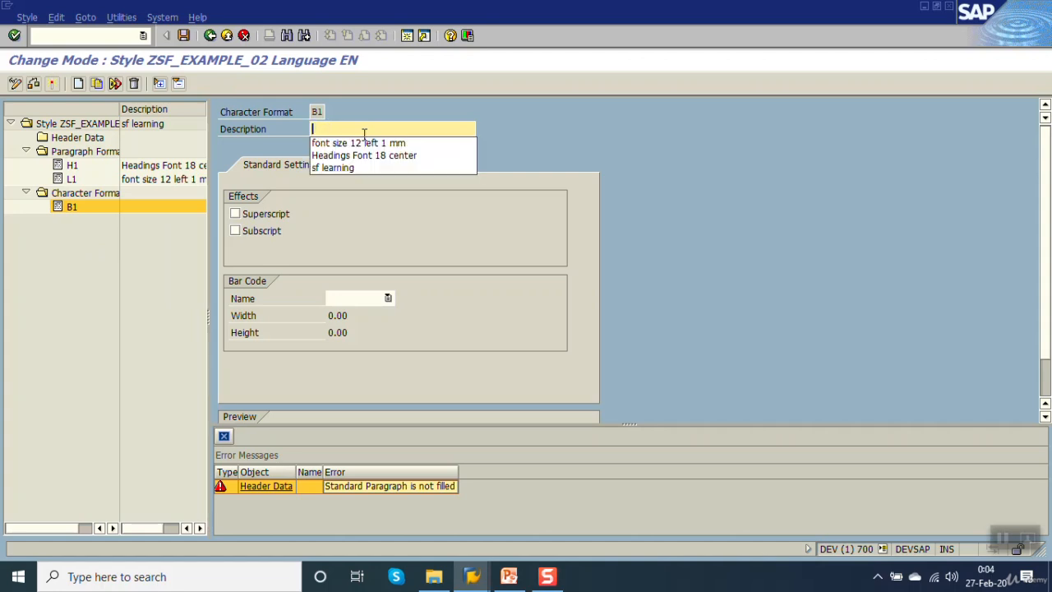
pyautogui.write('Bold 14')
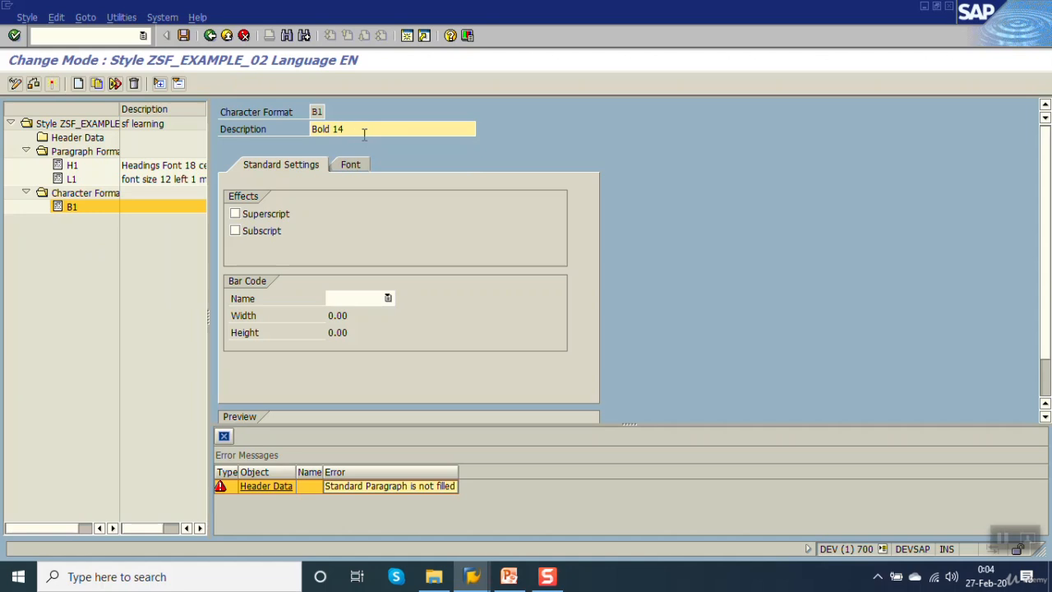
pyautogui.press('Return')
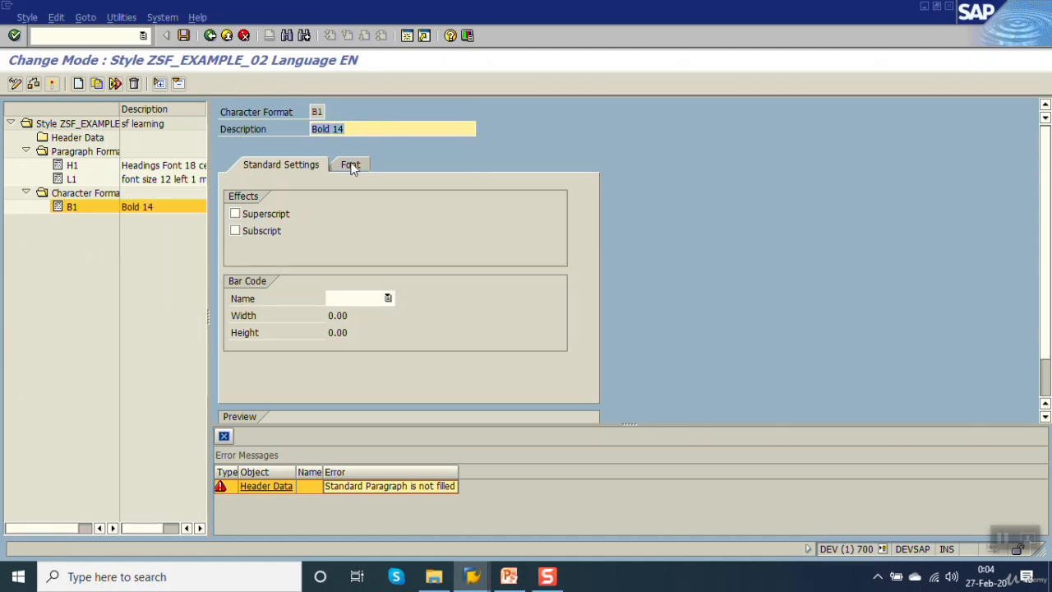
# Set the B1 character format's font family to HELVE and its size to 14 pt.
pyautogui.click(351, 165)
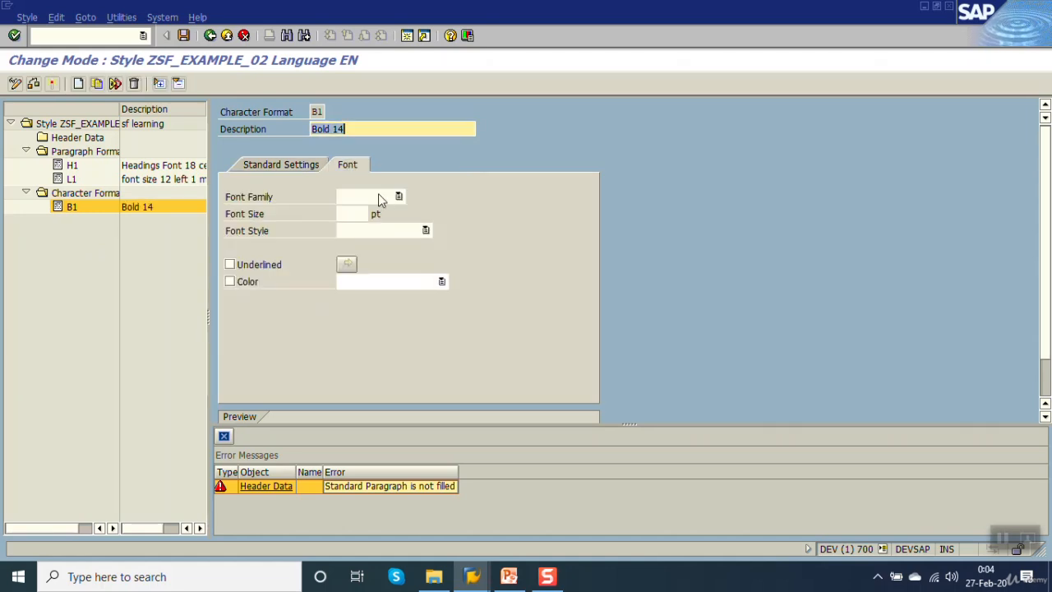
pyautogui.click(378, 196)
pyautogui.moveTo(397, 251); pyautogui.dragTo(399, 290)
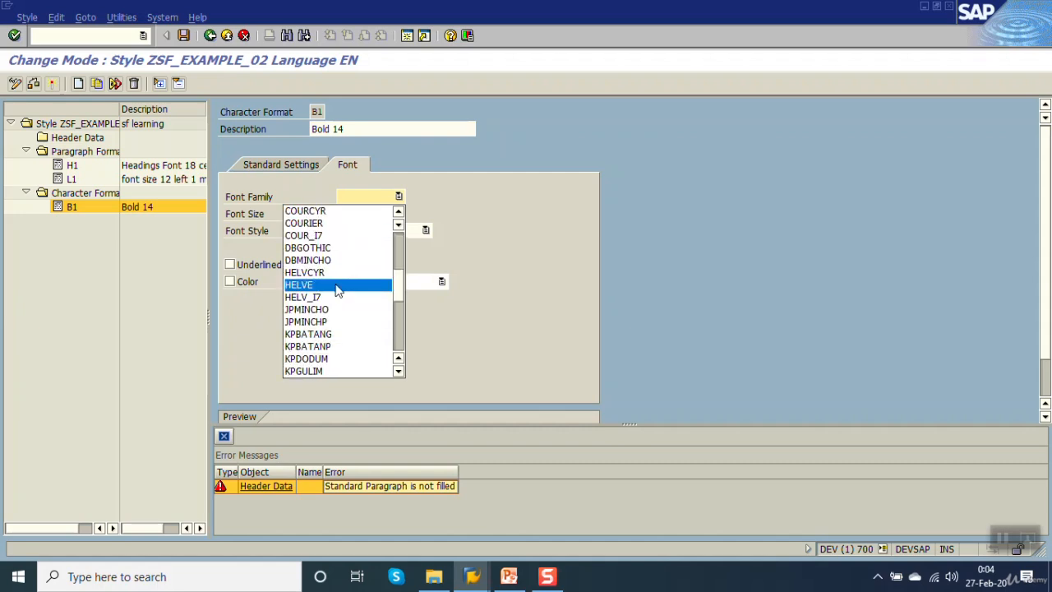
pyautogui.click(337, 287)
pyautogui.click(351, 214)
pyautogui.write('1')
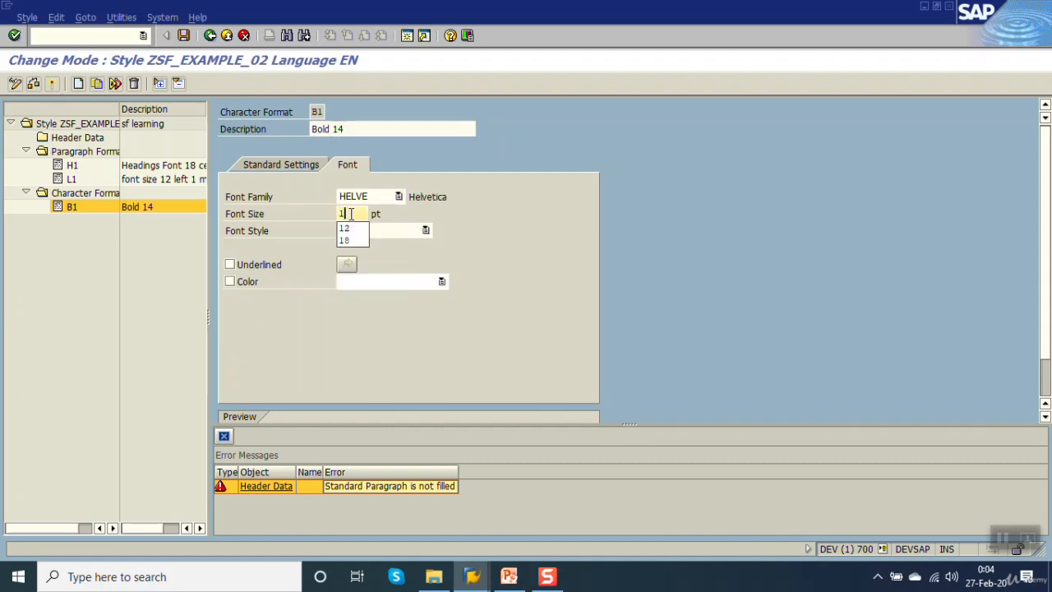
pyautogui.write('4')
pyautogui.press('Return')
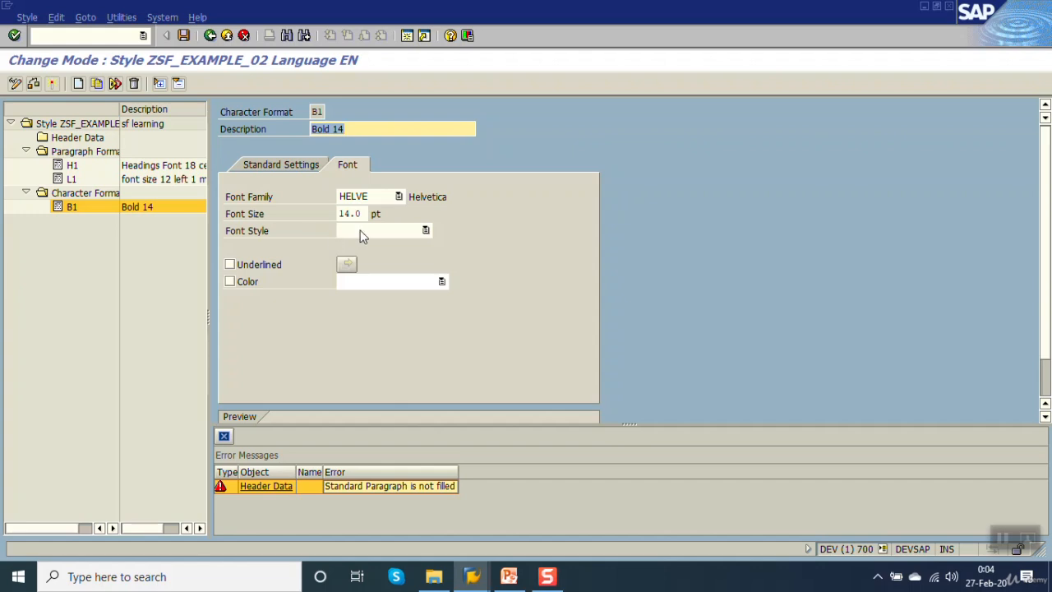
# Make the B1 character format bold and underlined, and save the style.
pyautogui.click(360, 232)
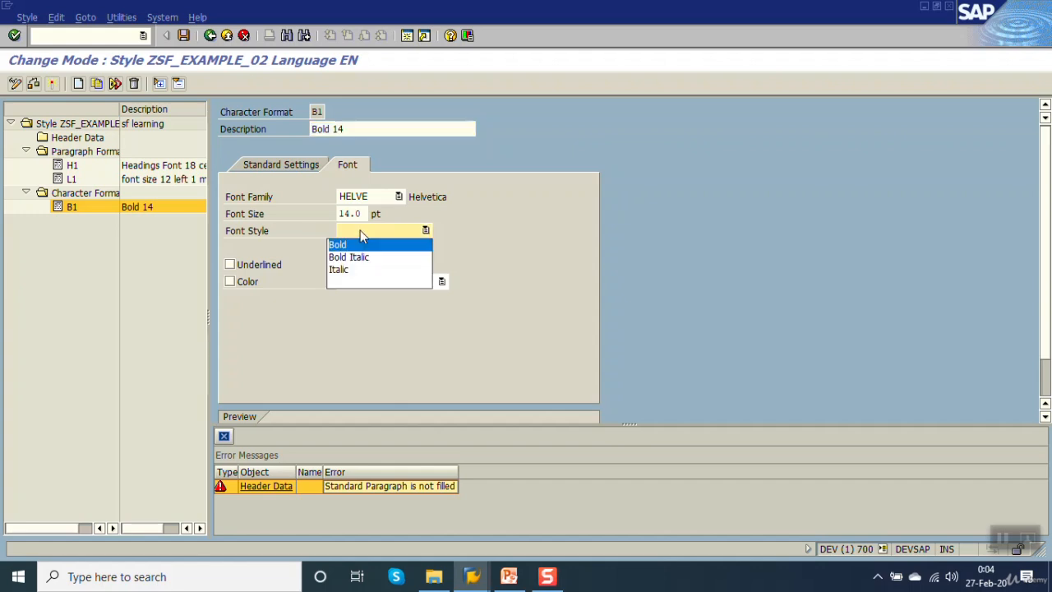
pyautogui.click(350, 249)
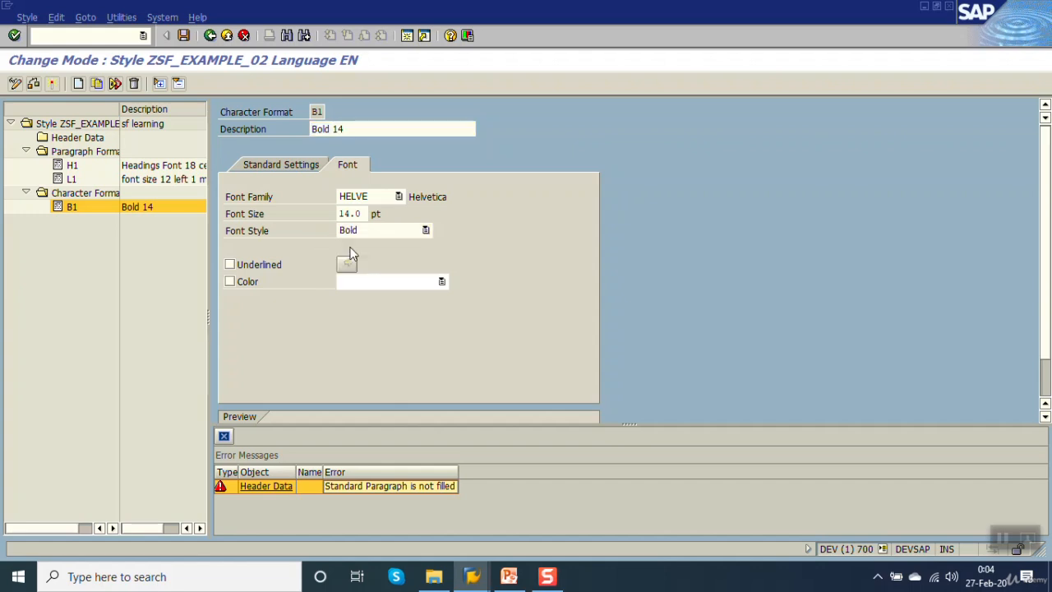
pyautogui.click(243, 265)
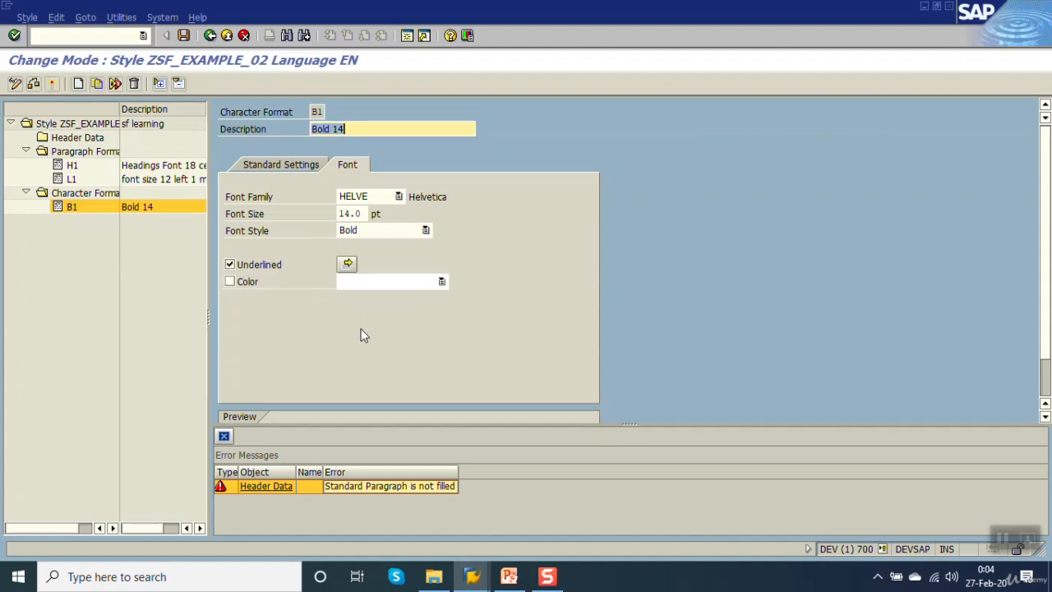
pyautogui.hotkey('ctrl', 's')
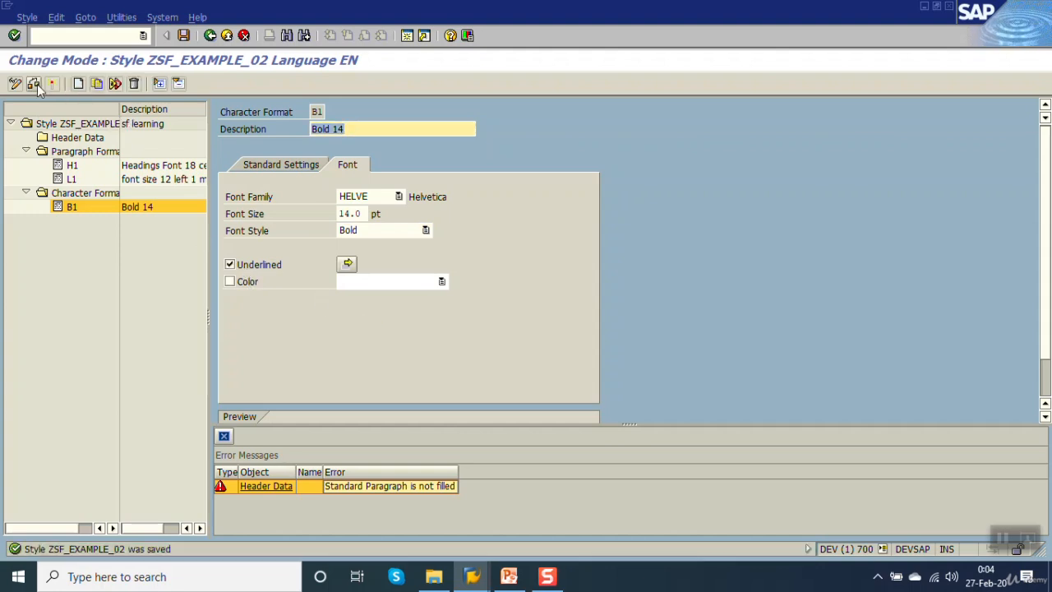
# Check and activate the style ZSF_EXAMPLE_02, and return to the Smart Forms initial screen.
pyautogui.click(51, 84)
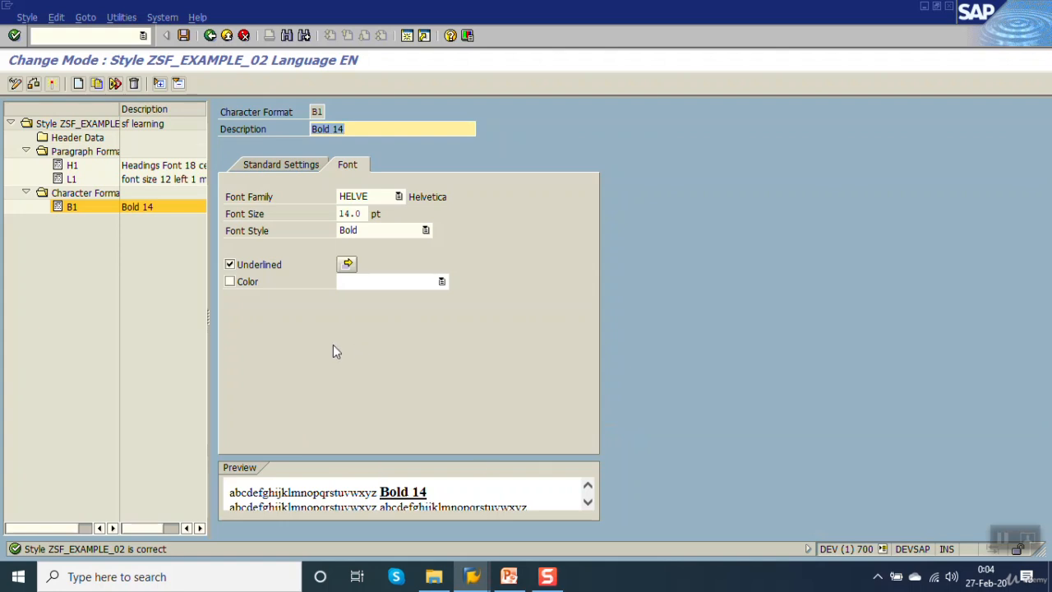
pyautogui.click(85, 152)
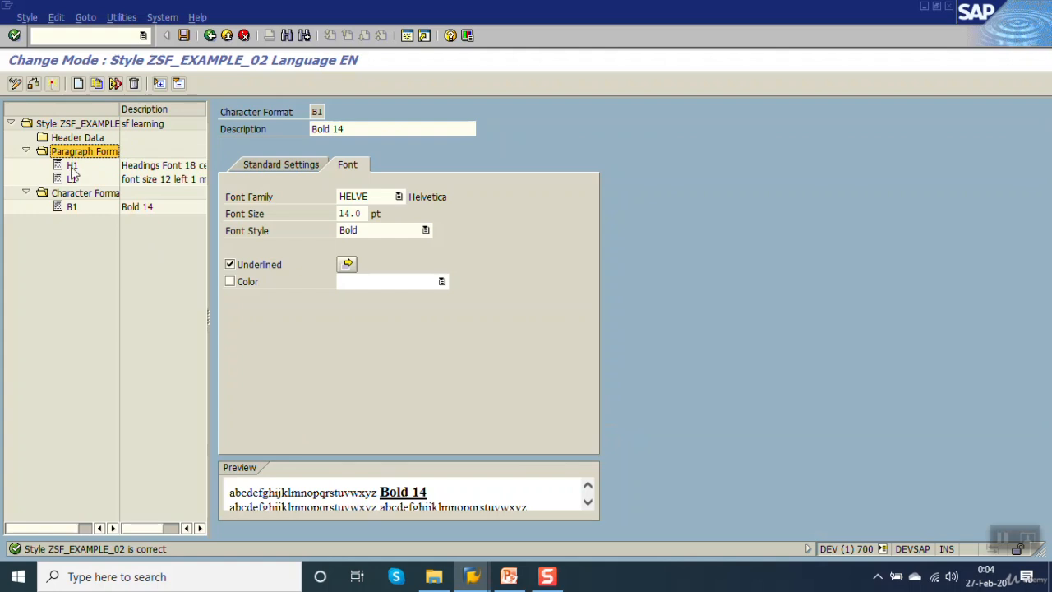
pyautogui.click(73, 167)
pyautogui.click(72, 179)
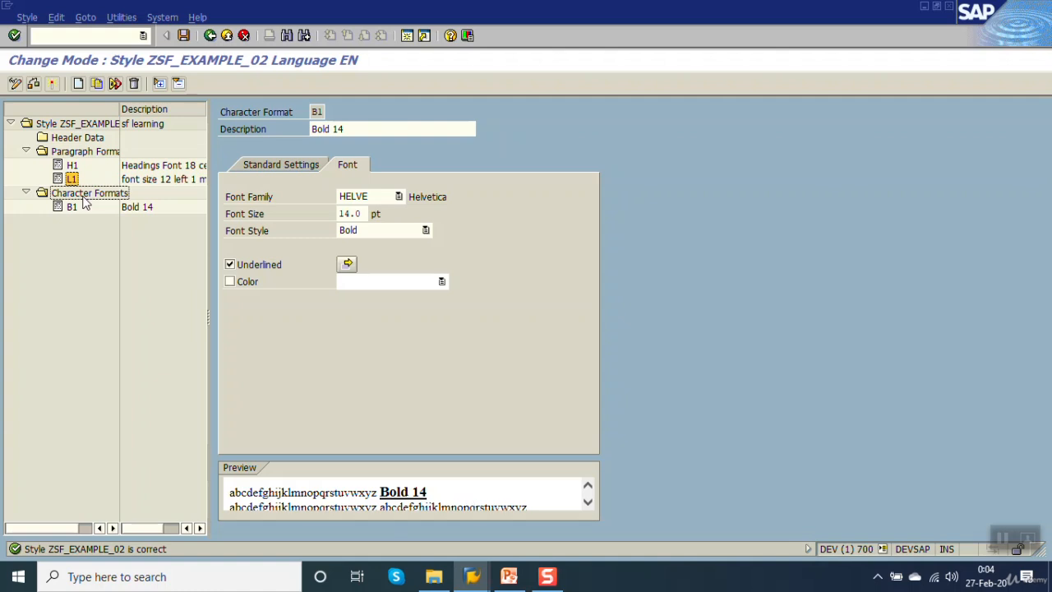
pyautogui.click(54, 86)
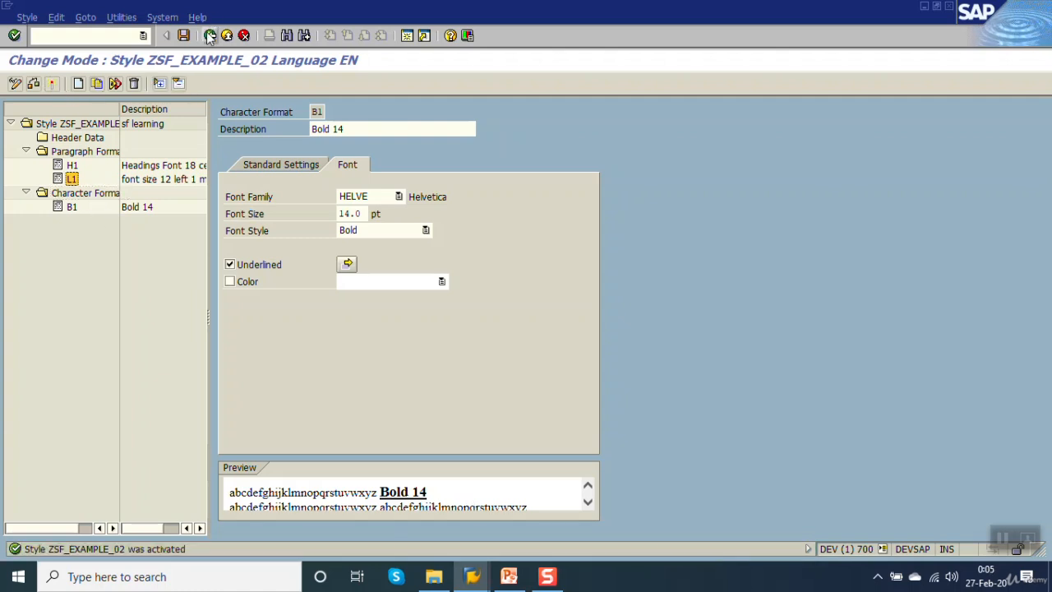
pyautogui.click(209, 35)
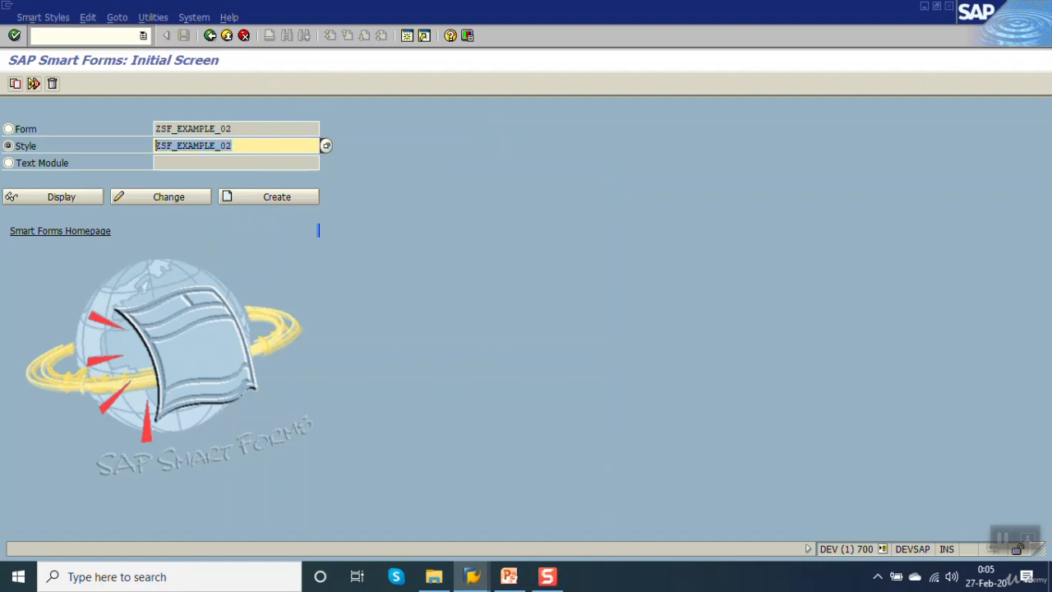
# Open form ZSF_EXAMPLE_02 for changing, set its output style to ZSF_EXAMPLE_02, and save the form.
pyautogui.click(26, 129)
pyautogui.hotkey('ctrl', 'c')
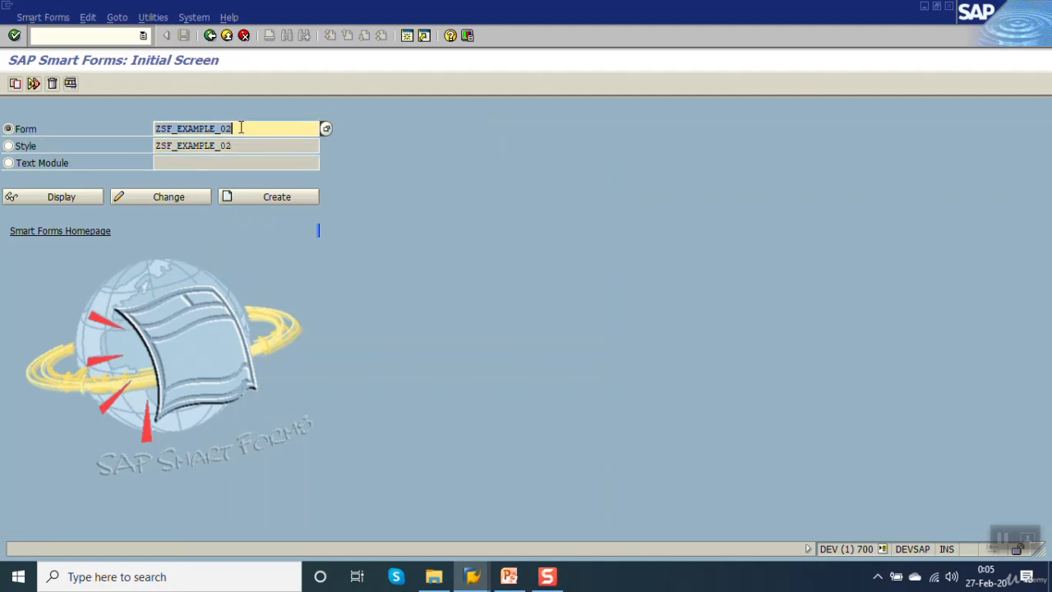
pyautogui.click(197, 197)
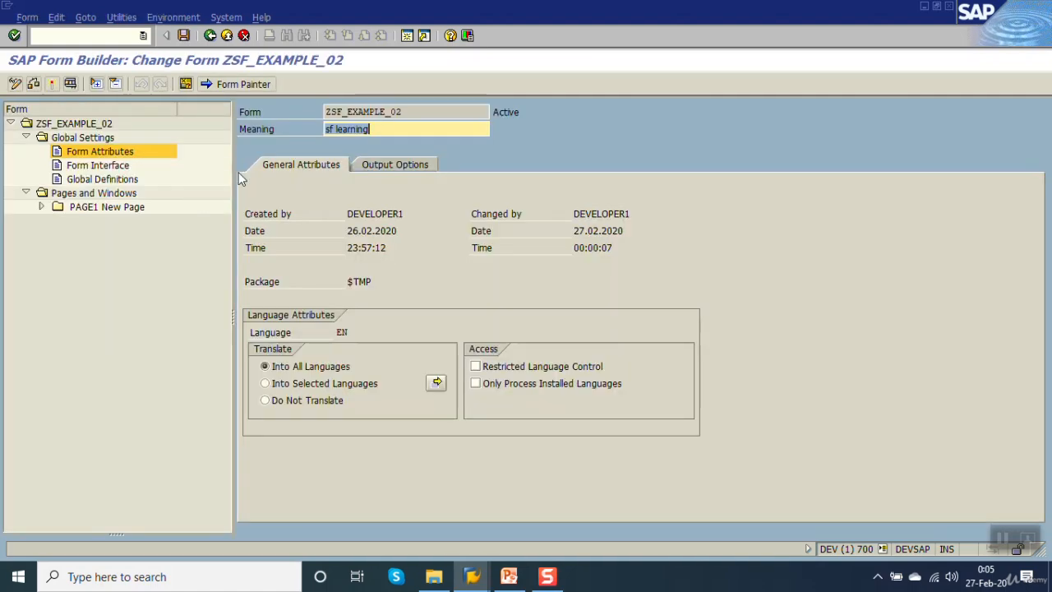
pyautogui.click(421, 167)
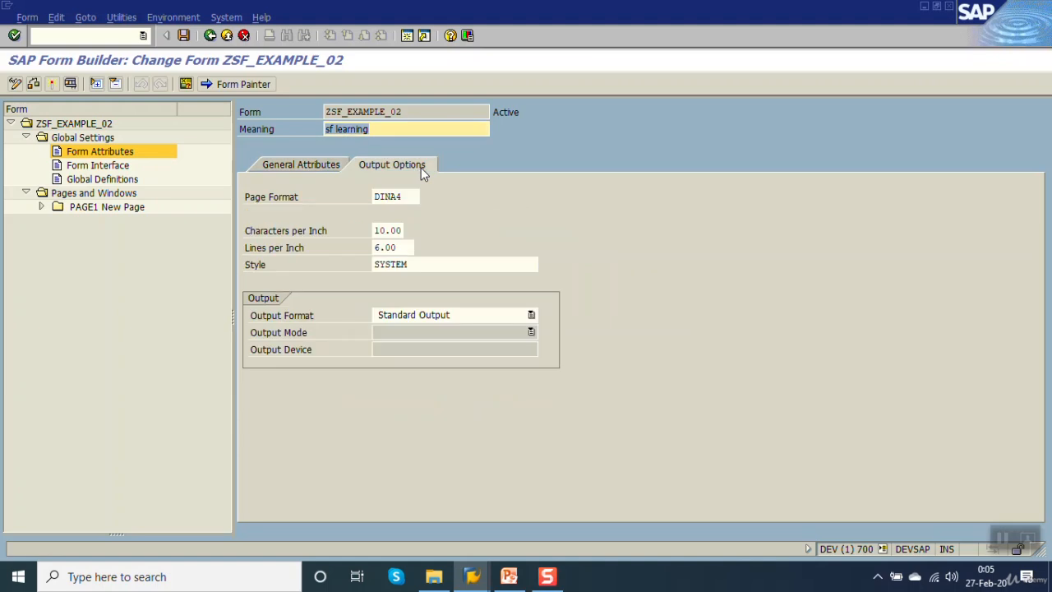
pyautogui.doubleClick(468, 268)
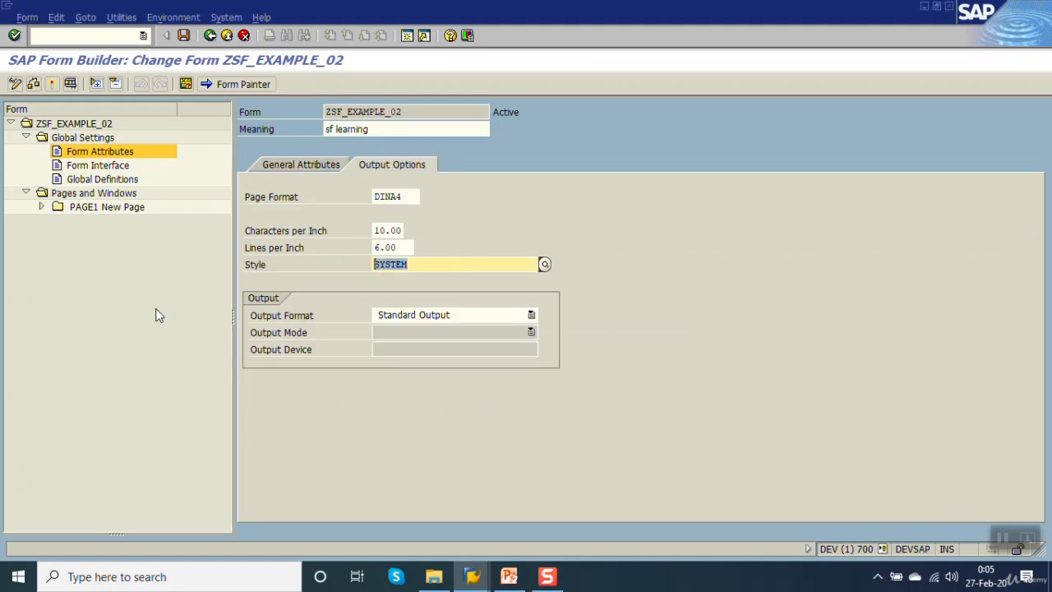
pyautogui.hotkey('ctrl', 'v')
pyautogui.hotkey('shift', 'Home')
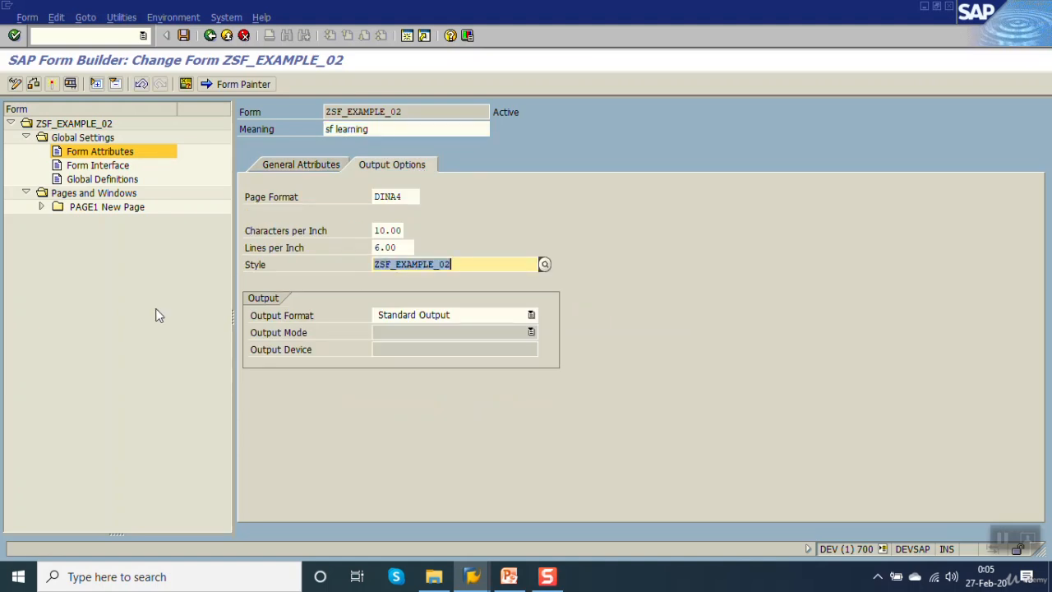
pyautogui.hotkey('ctrl', 's')
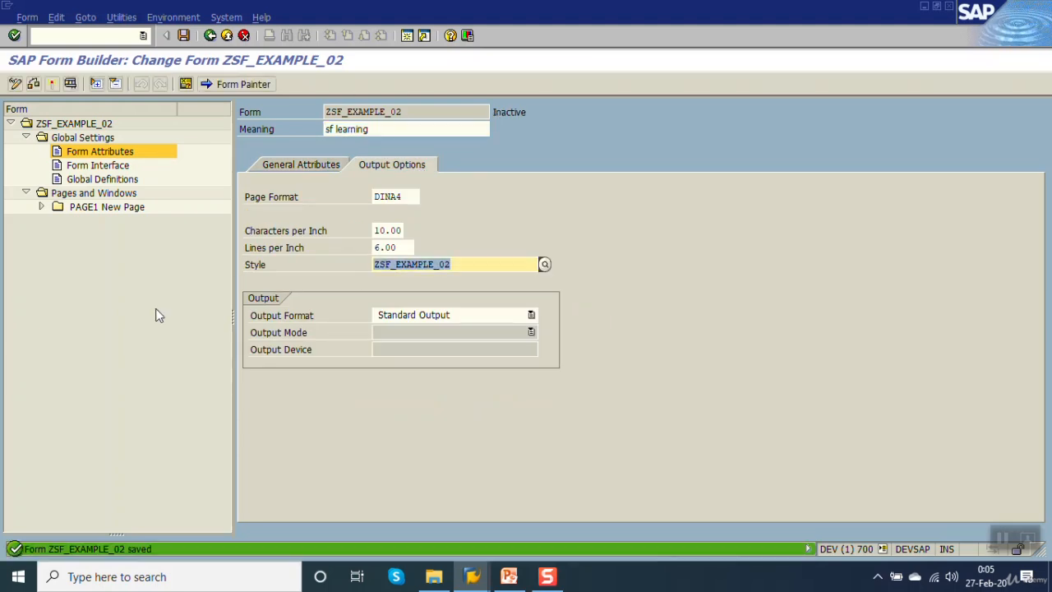
# Show the MAIN window of PAGE1 in the Form Painter and raise its top edge to an upper margin of about 1.27 cm.
pyautogui.click(42, 209)
pyautogui.click(101, 222)
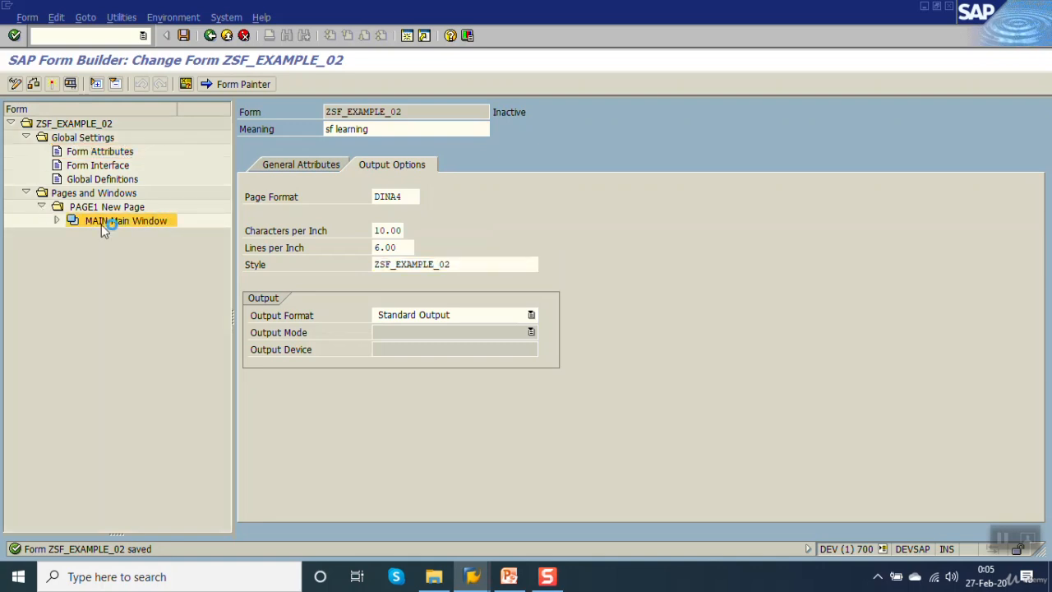
pyautogui.click(251, 90)
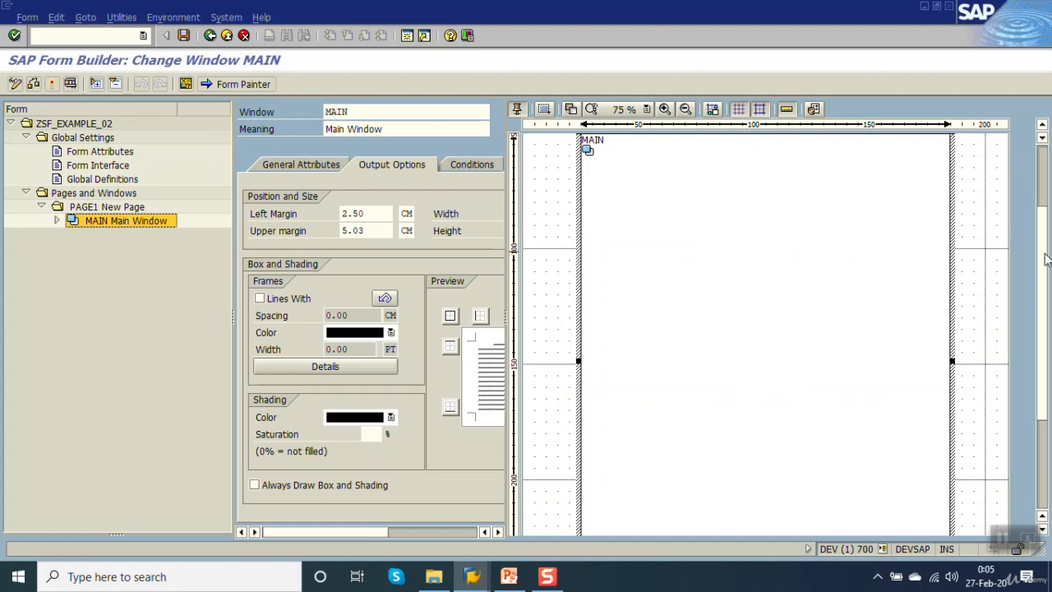
pyautogui.moveTo(1044, 279); pyautogui.dragTo(1049, 197)
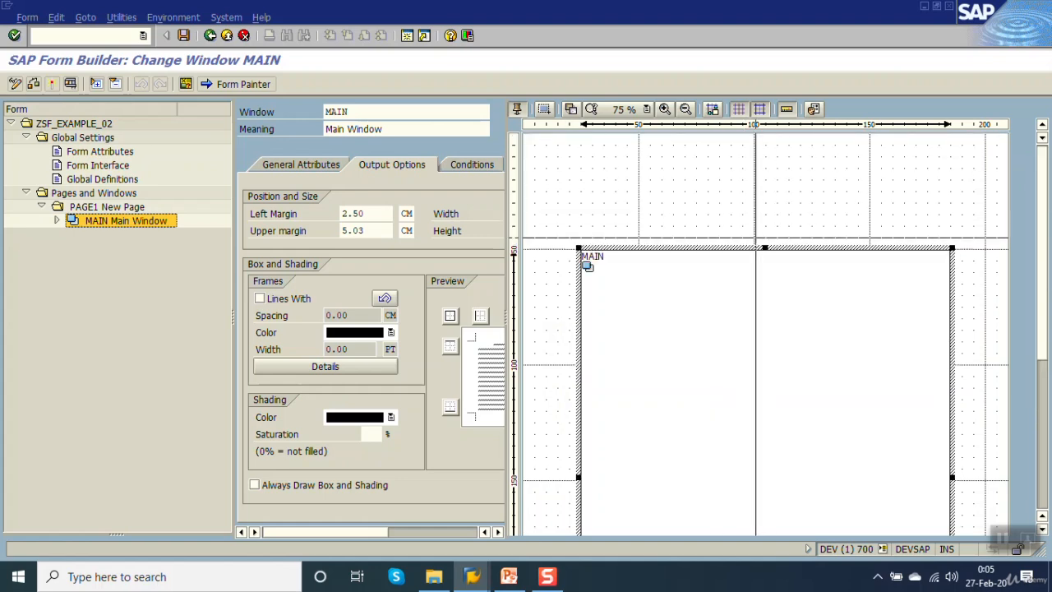
pyautogui.moveTo(765, 246); pyautogui.dragTo(767, 160)
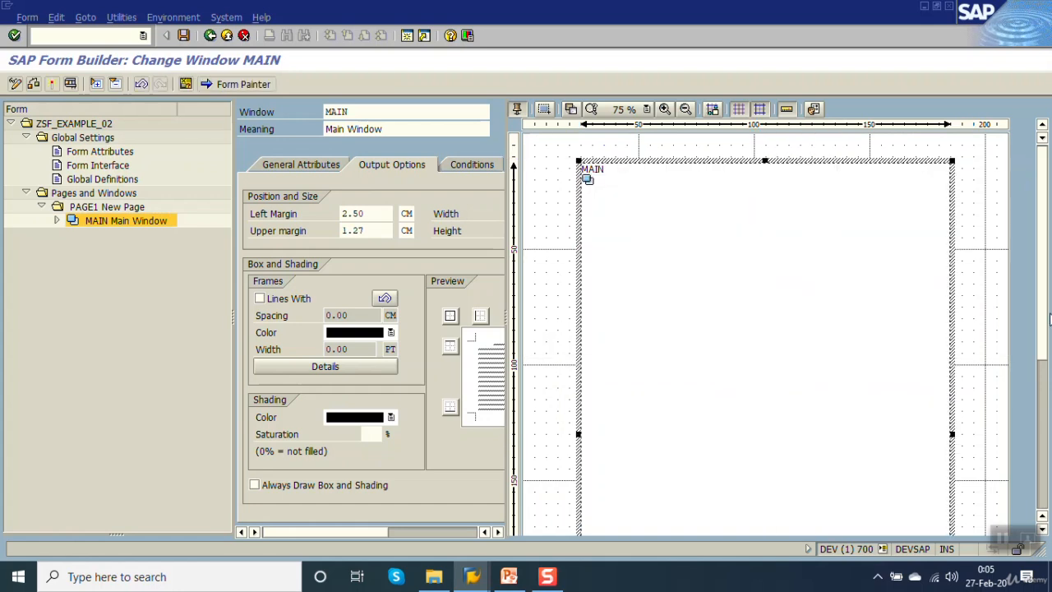
# Raise the MAIN window's bottom edge to a height of about 18.53 cm, save the form, and close the Form Painter.
pyautogui.moveTo(1044, 311); pyautogui.dragTo(1044, 415)
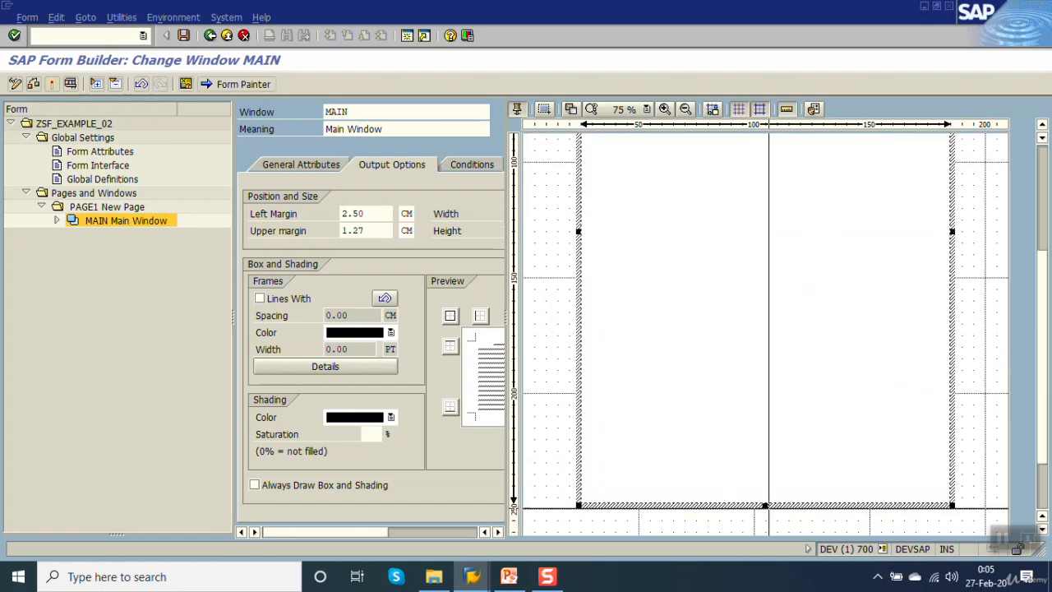
pyautogui.moveTo(765, 501); pyautogui.dragTo(759, 392)
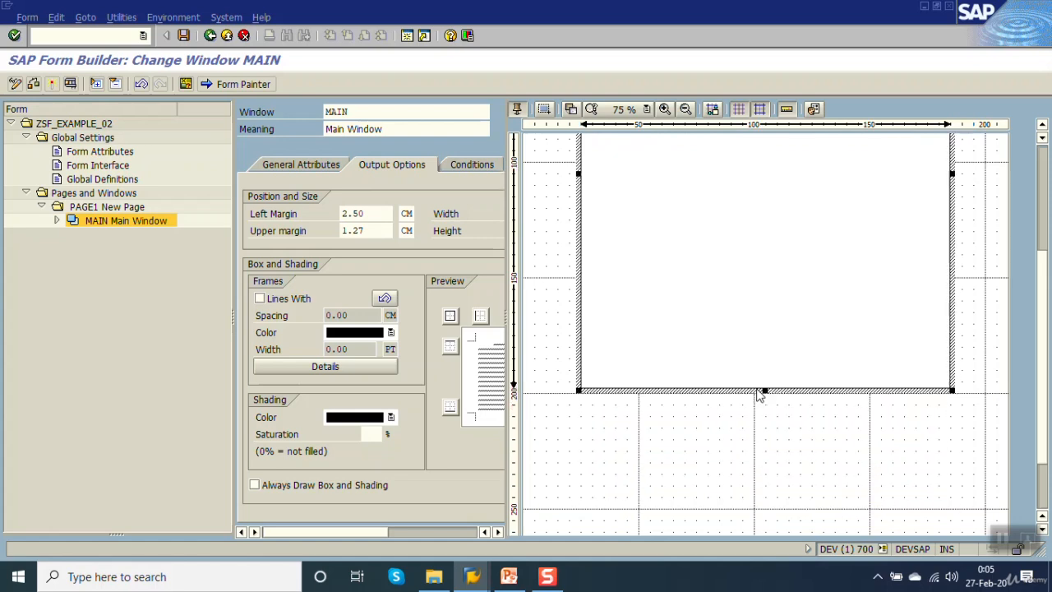
pyautogui.moveTo(1042, 339); pyautogui.dragTo(1042, 300)
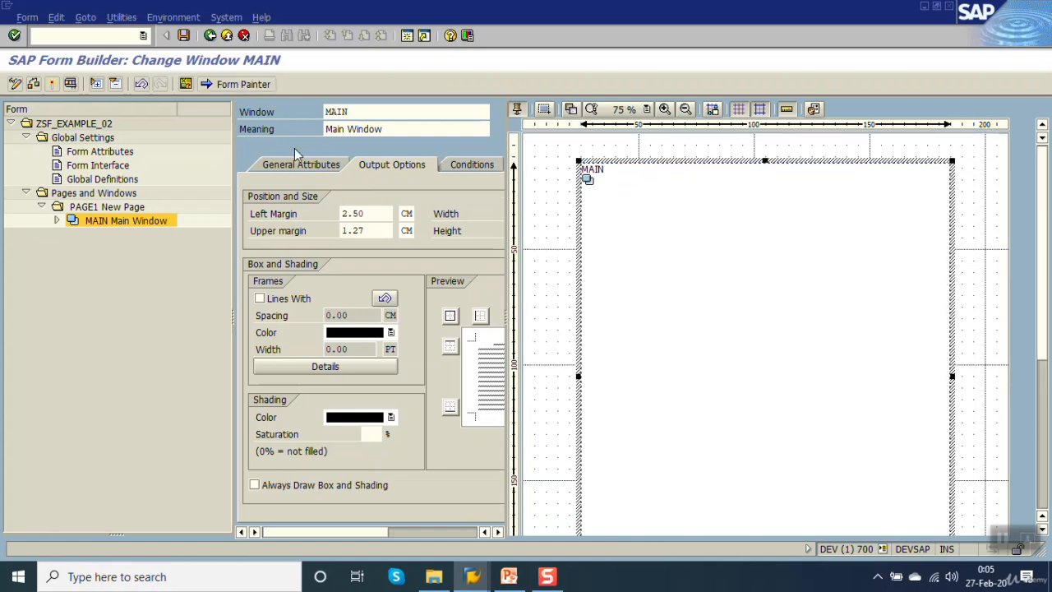
pyautogui.click(183, 35)
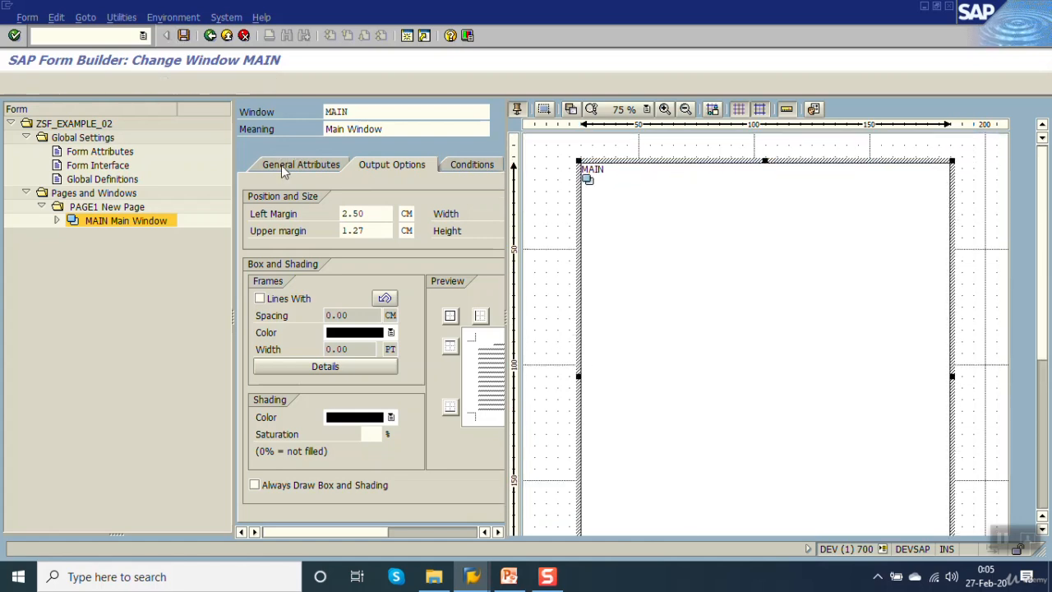
pyautogui.click(240, 84)
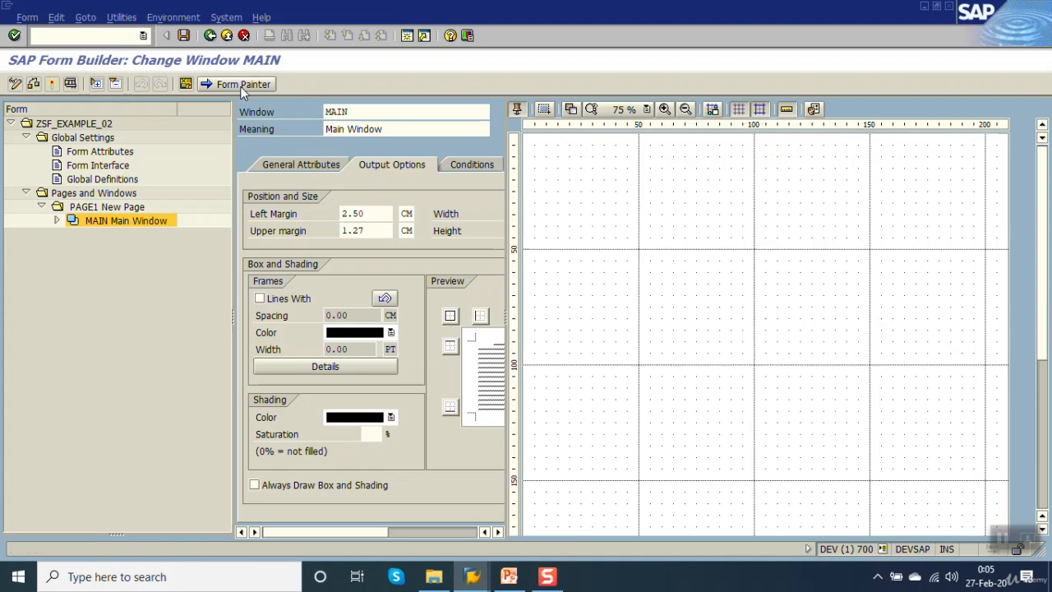
# Apply the paragraph format H1 Headings Font 18 center to the %TEXT1 text "Keep abap learning" and save the form.
pyautogui.click(56, 220)
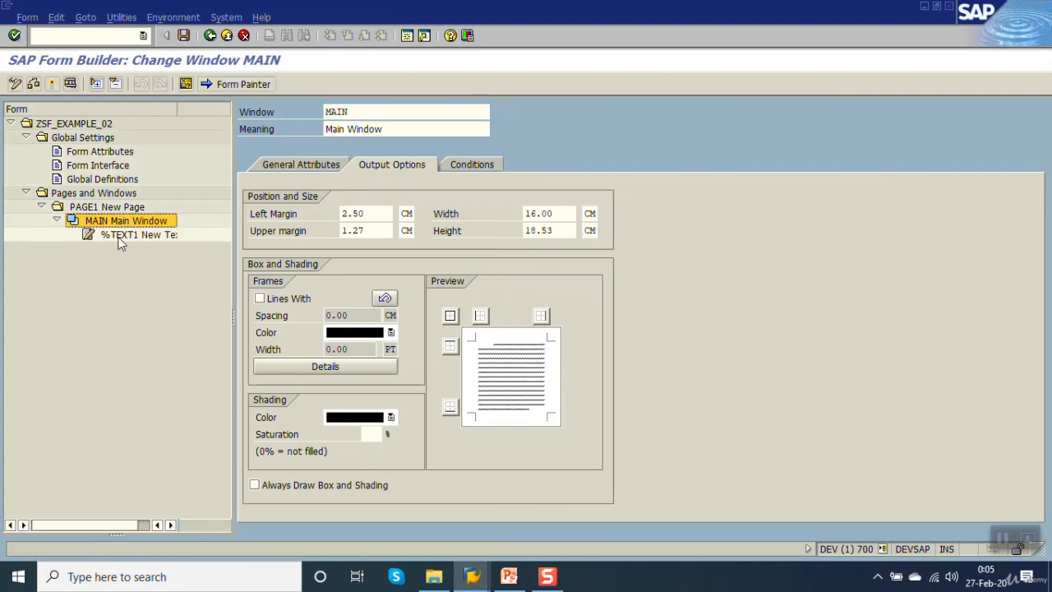
pyautogui.click(118, 235)
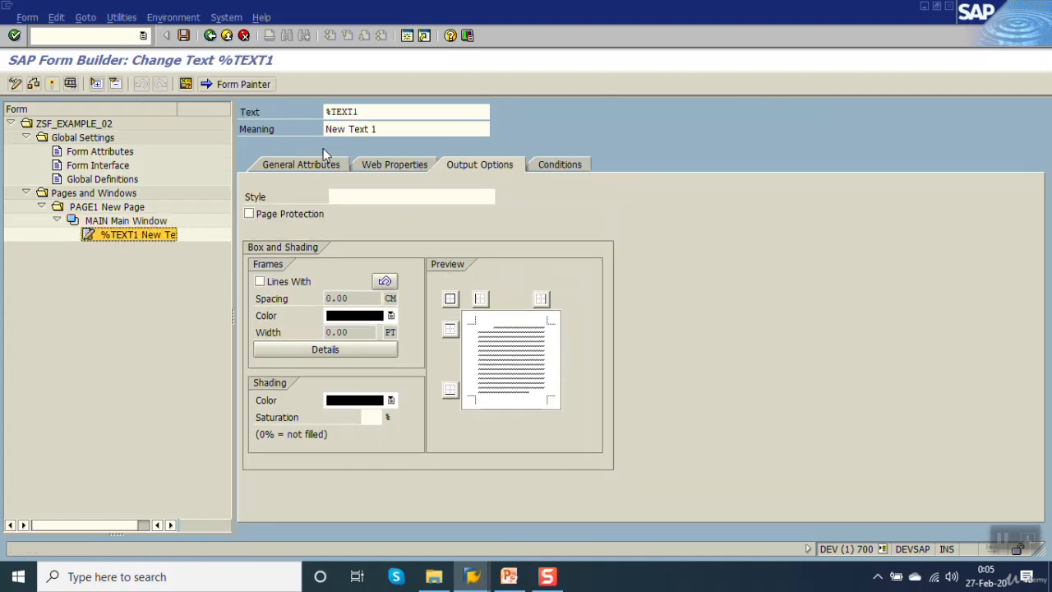
pyautogui.click(295, 165)
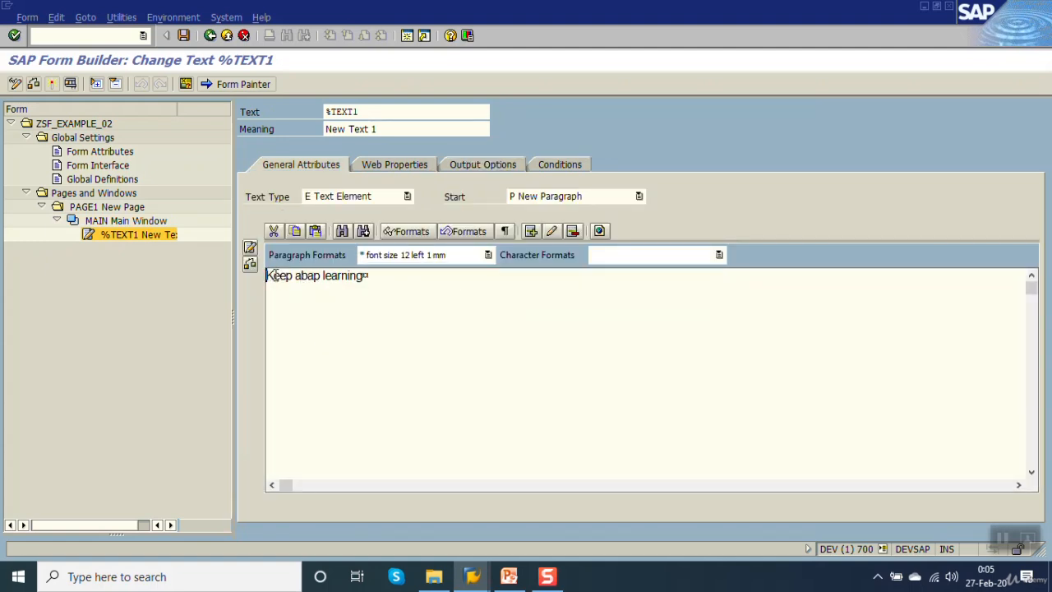
pyautogui.moveTo(273, 276); pyautogui.dragTo(373, 276)
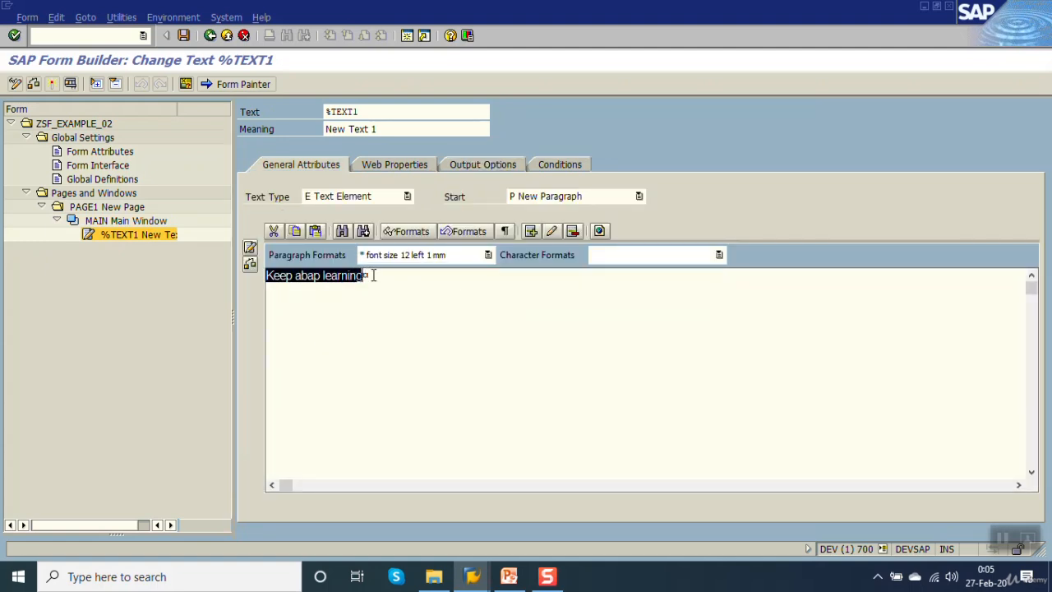
pyautogui.click(488, 256)
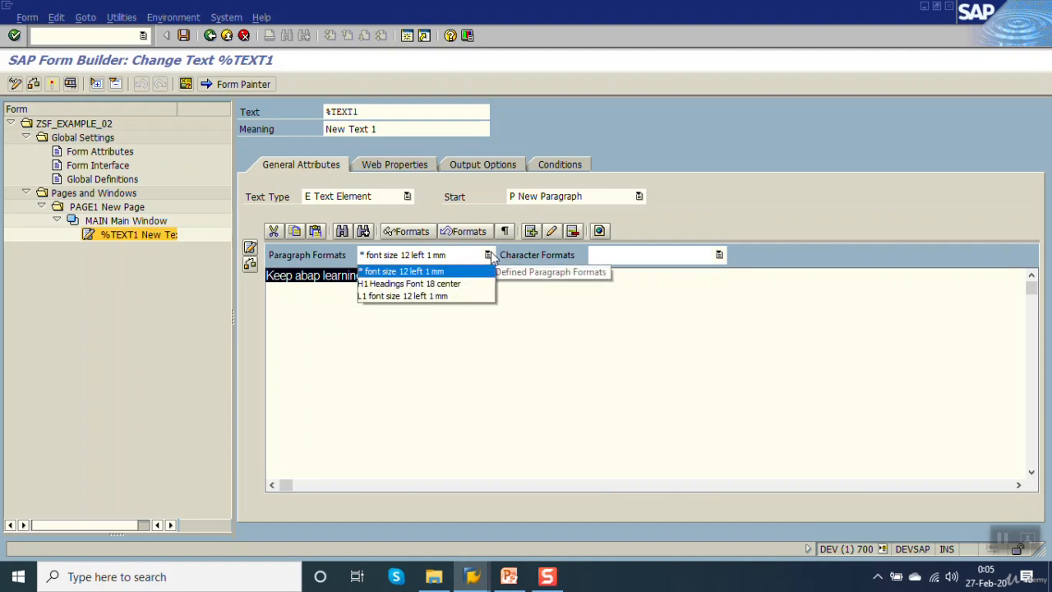
pyautogui.click(408, 285)
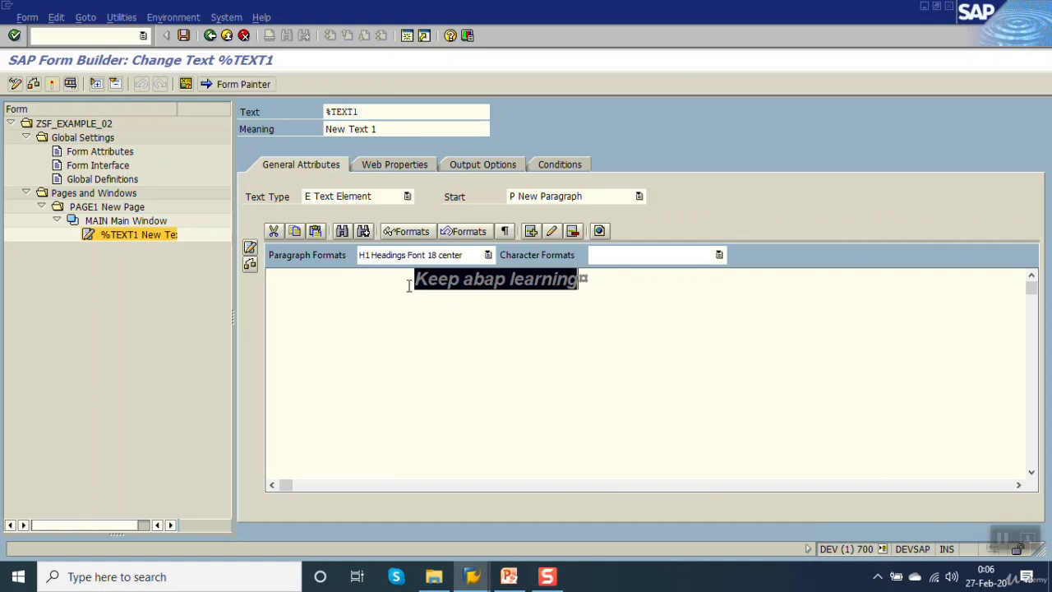
pyautogui.click(500, 309)
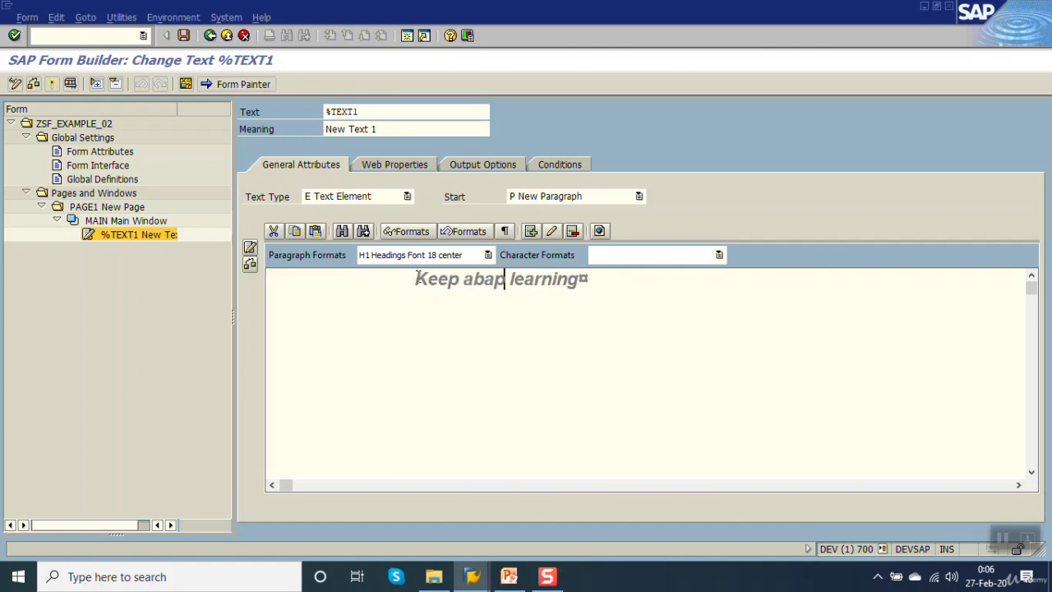
pyautogui.moveTo(416, 279); pyautogui.dragTo(580, 278)
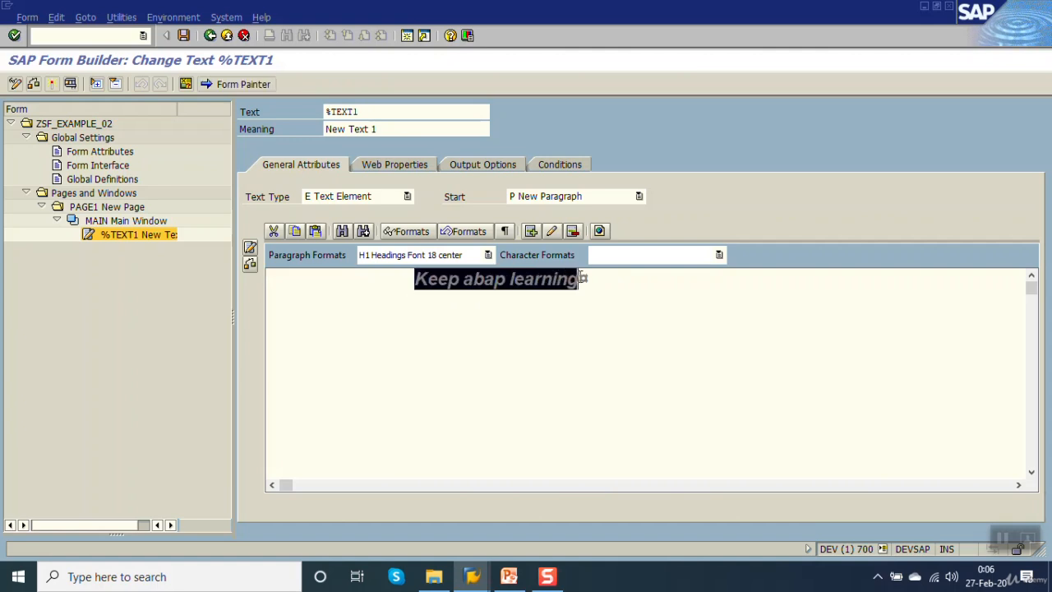
pyautogui.click(667, 287)
pyautogui.click(417, 278)
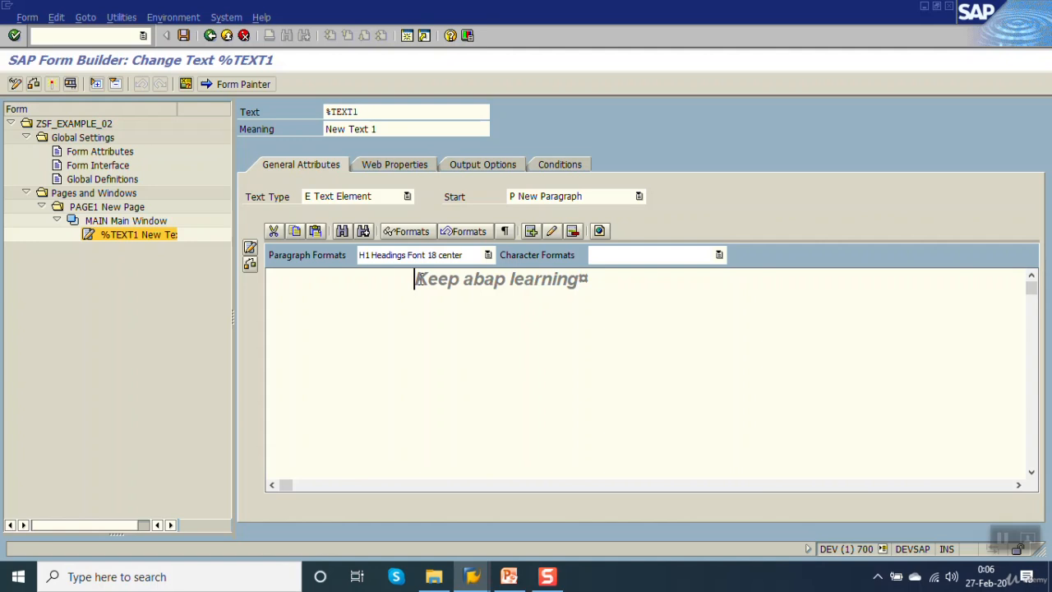
pyautogui.click(184, 36)
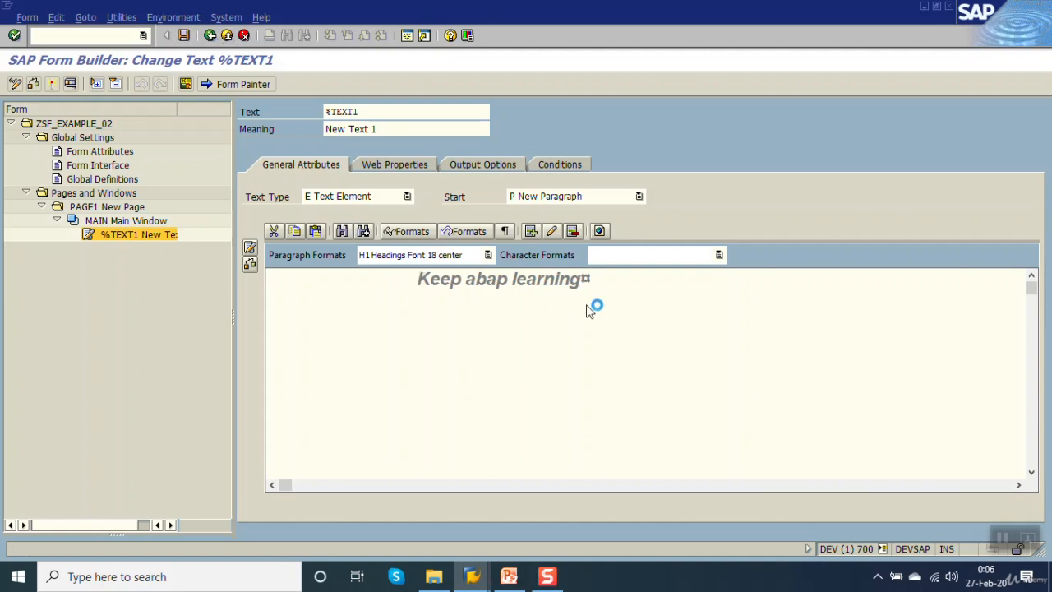
# Add an empty paragraph below "Keep abap learning" and give it the paragraph format L1 font size 12 left 1 mm.
pyautogui.click(585, 281)
pyautogui.press('Return')
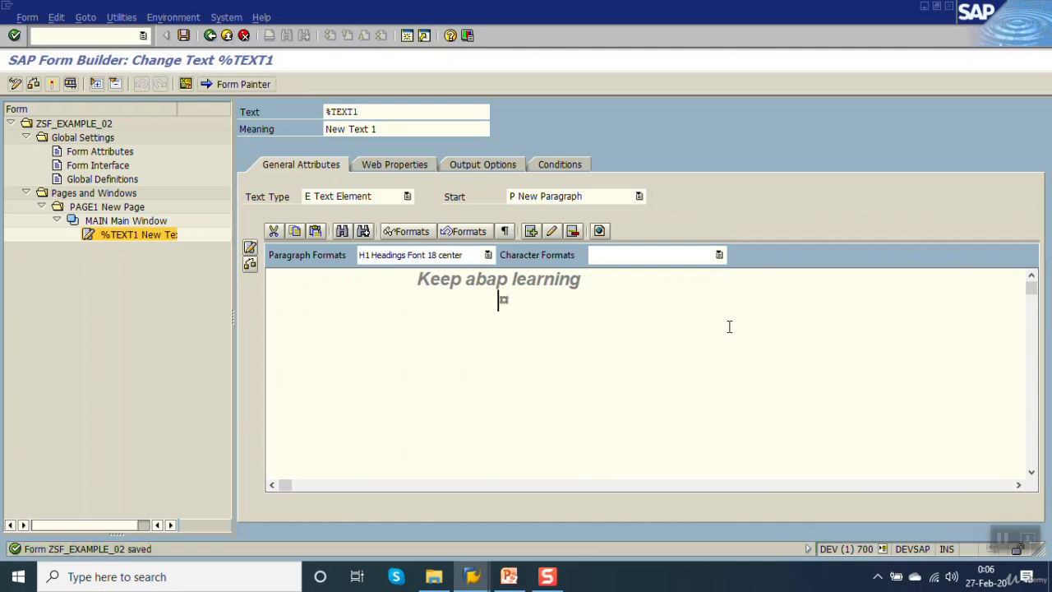
pyautogui.press('BackSpace')
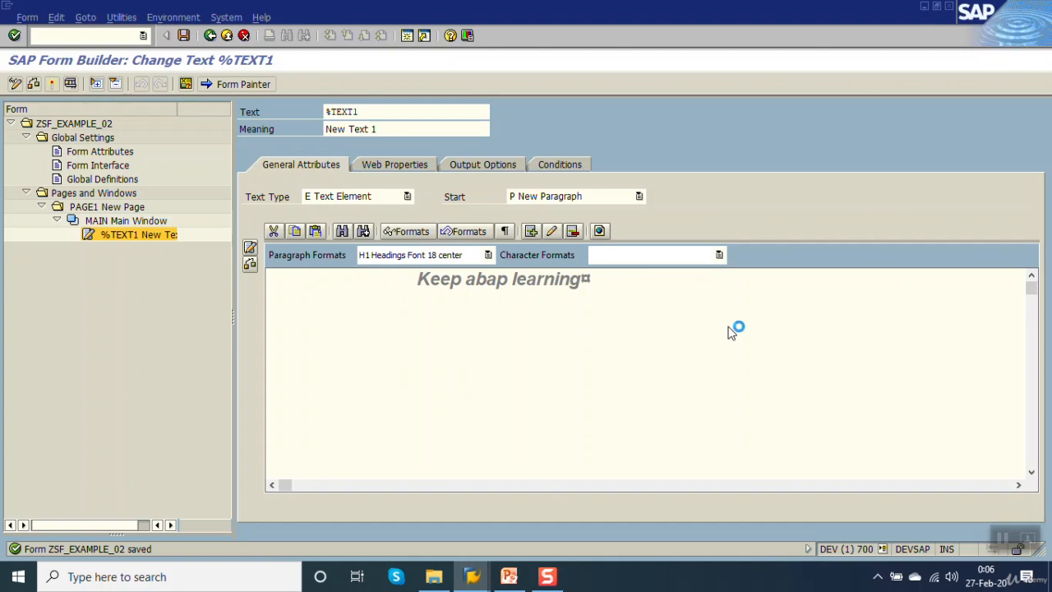
pyautogui.press('Return')
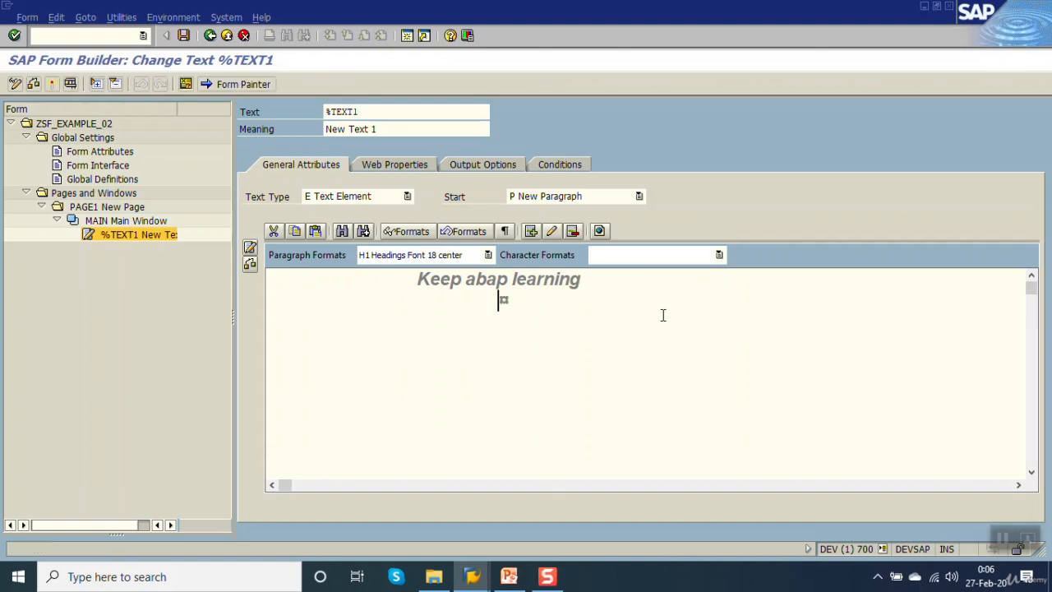
pyautogui.press('Return')
pyautogui.press('BackSpace')
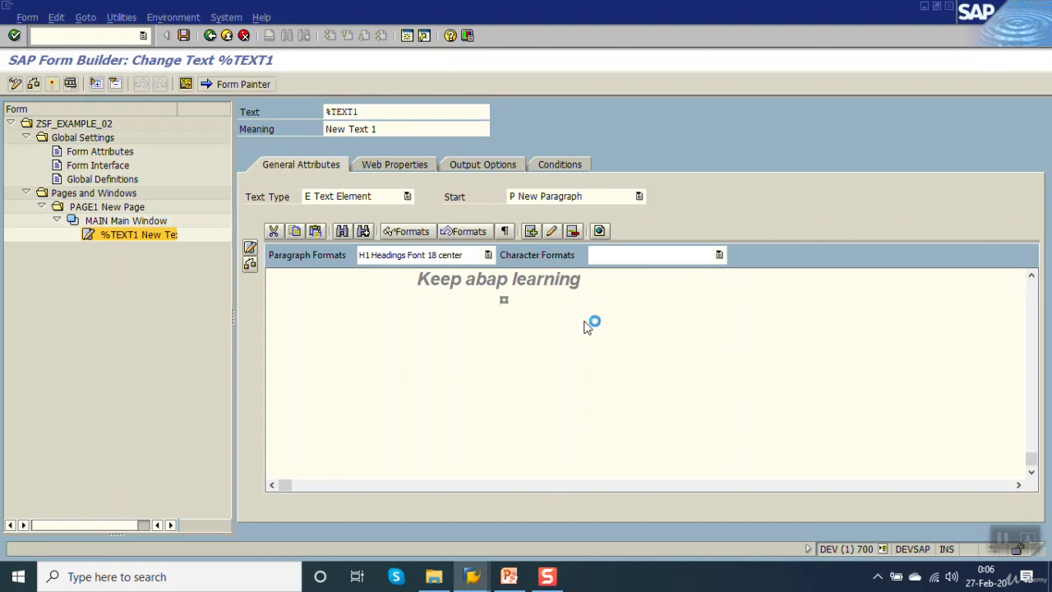
pyautogui.click(487, 255)
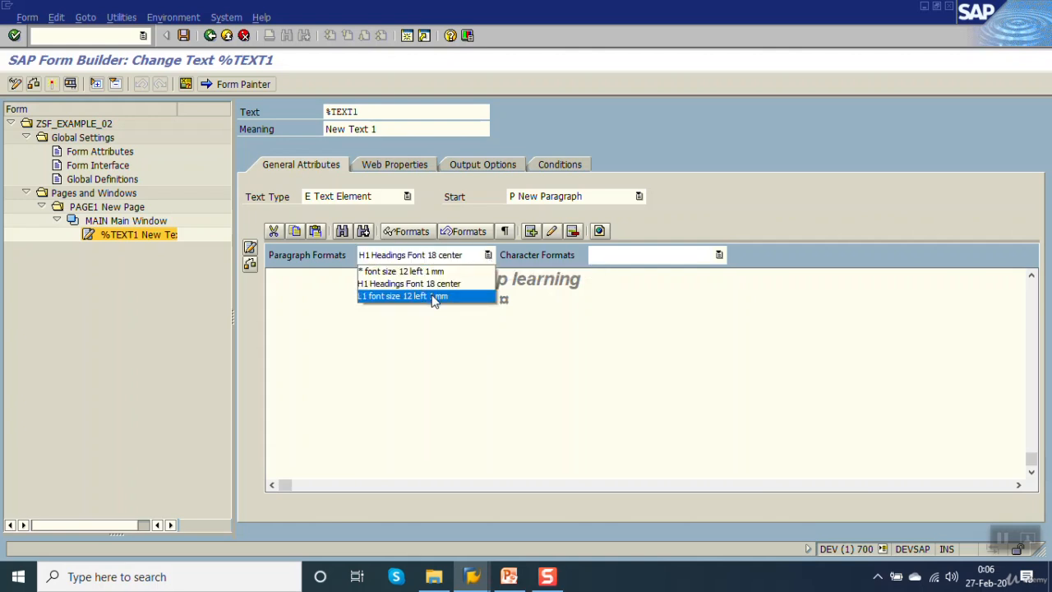
pyautogui.click(433, 297)
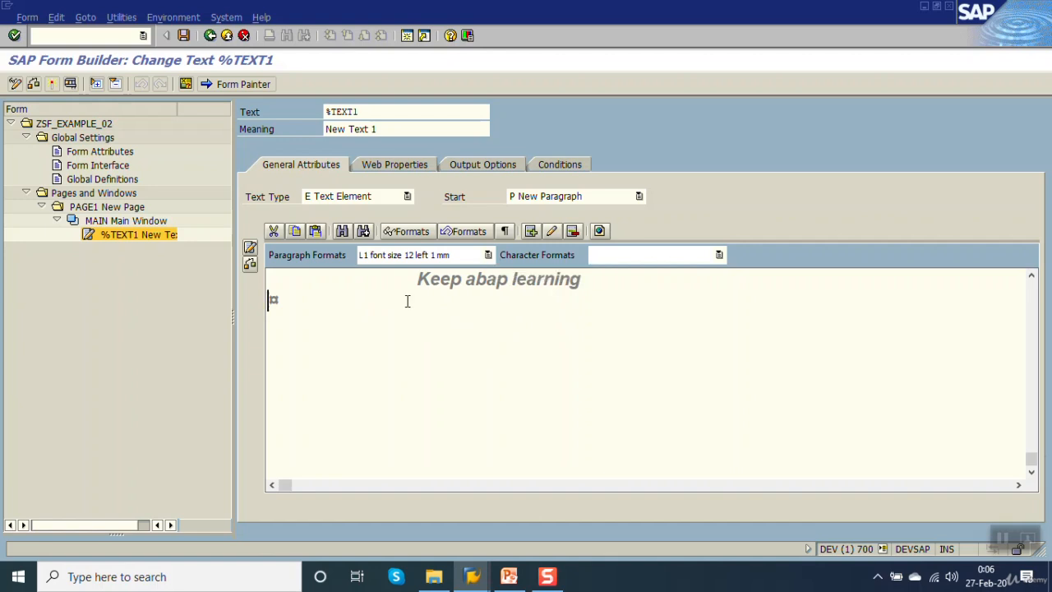
# Retype the initial "K" of the heading "Keep abap learning" and save the form.
pyautogui.click(584, 279)
pyautogui.press('Delete')
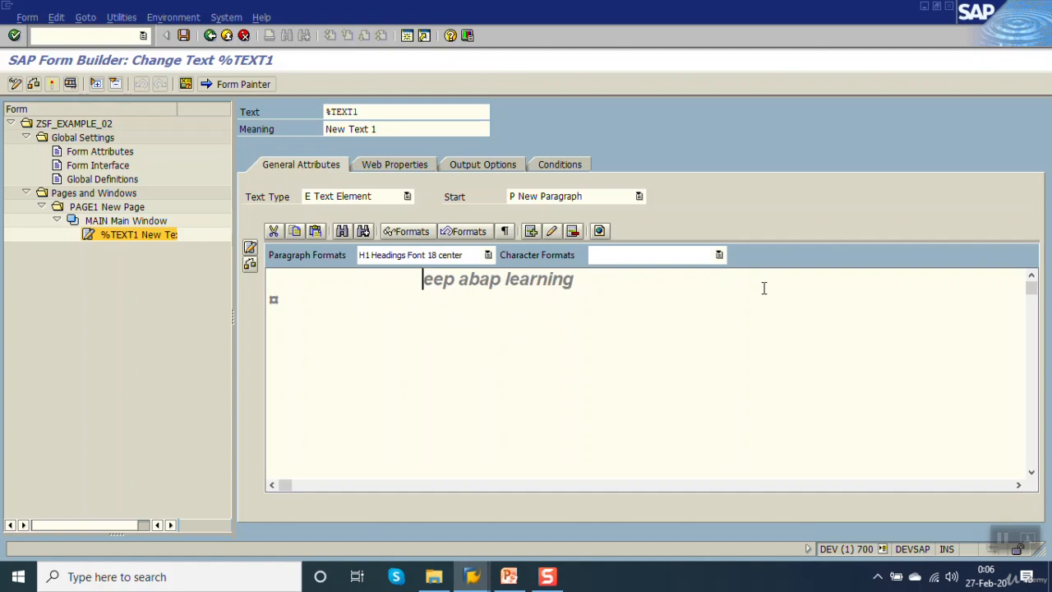
pyautogui.write('K')
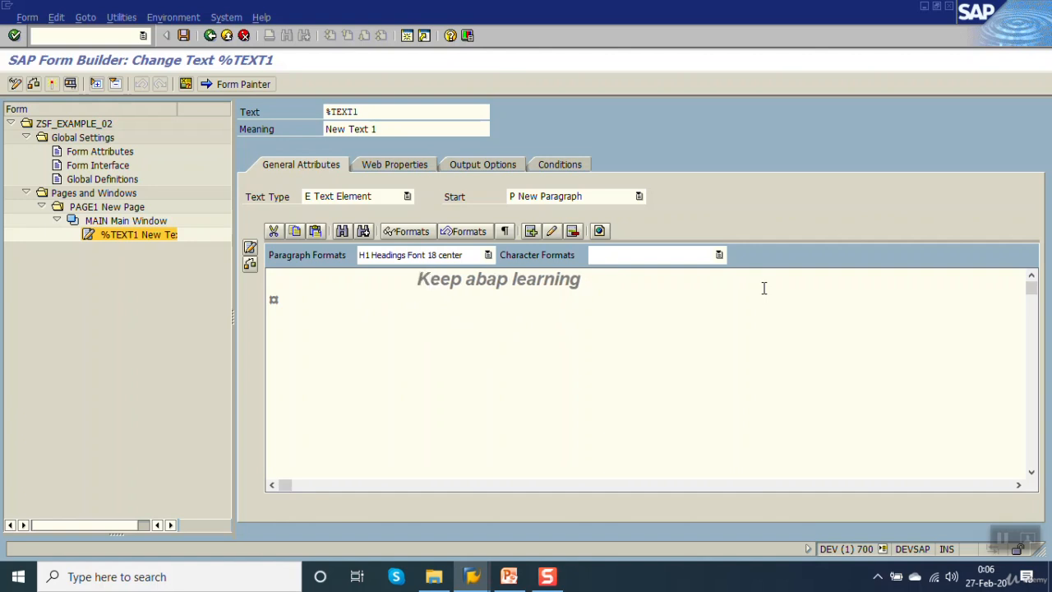
pyautogui.hotkey('ctrl', 's')
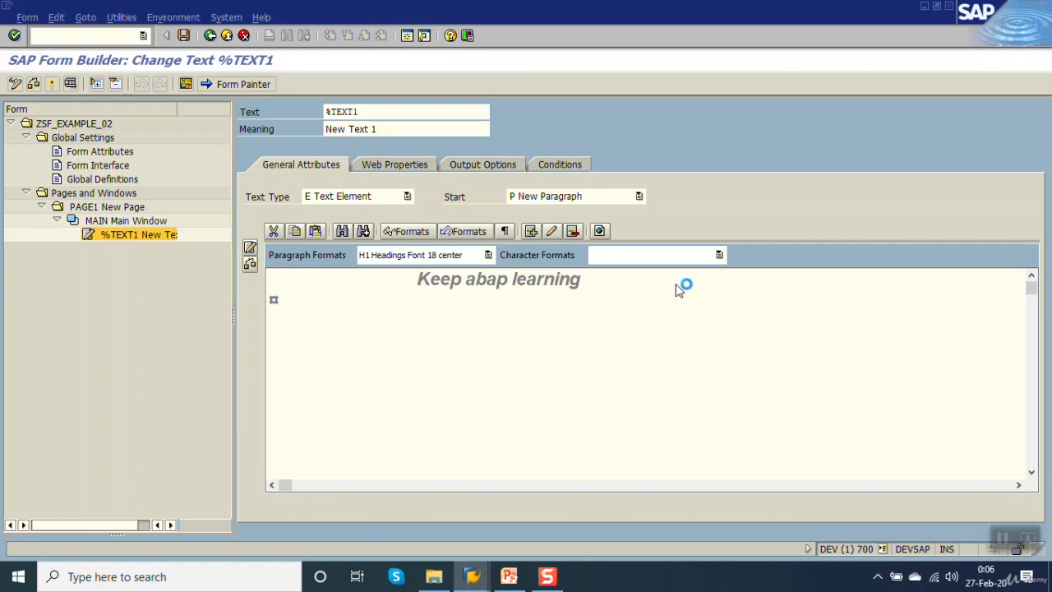
pyautogui.click(113, 235)
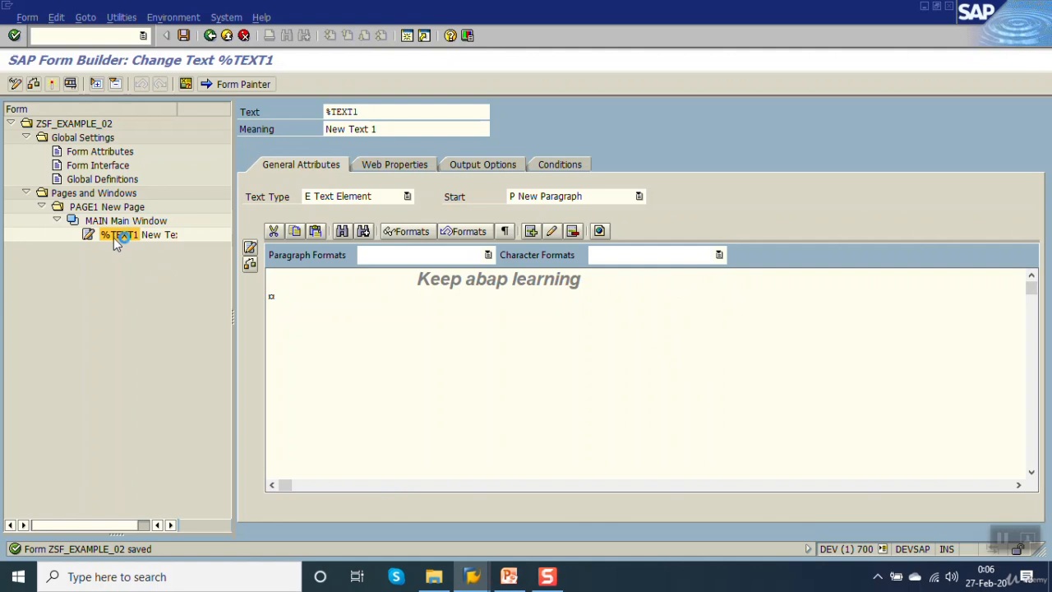
# Create a new text element below %TEXT1 and give it the paragraph format L1 font size 12 left 1 mm.
pyautogui.rightClick(114, 238)
pyautogui.moveTo(140, 248)
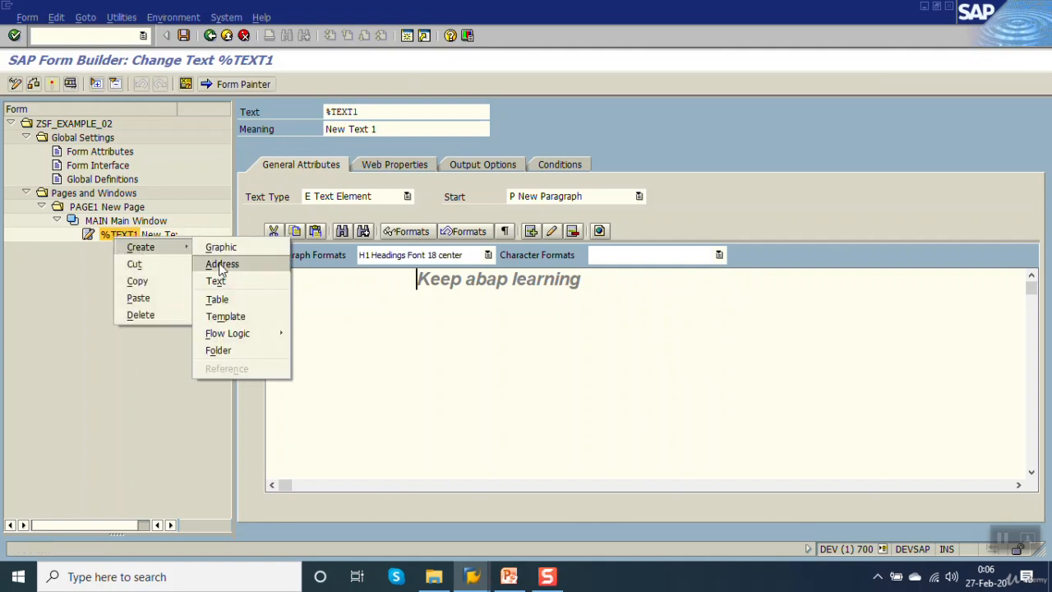
pyautogui.click(226, 281)
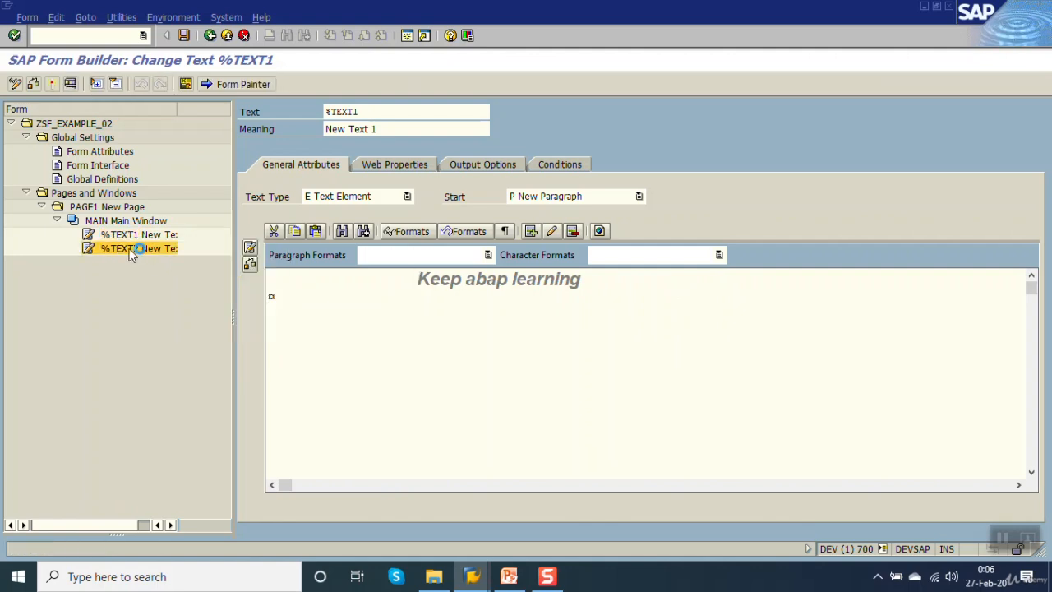
pyautogui.click(485, 257)
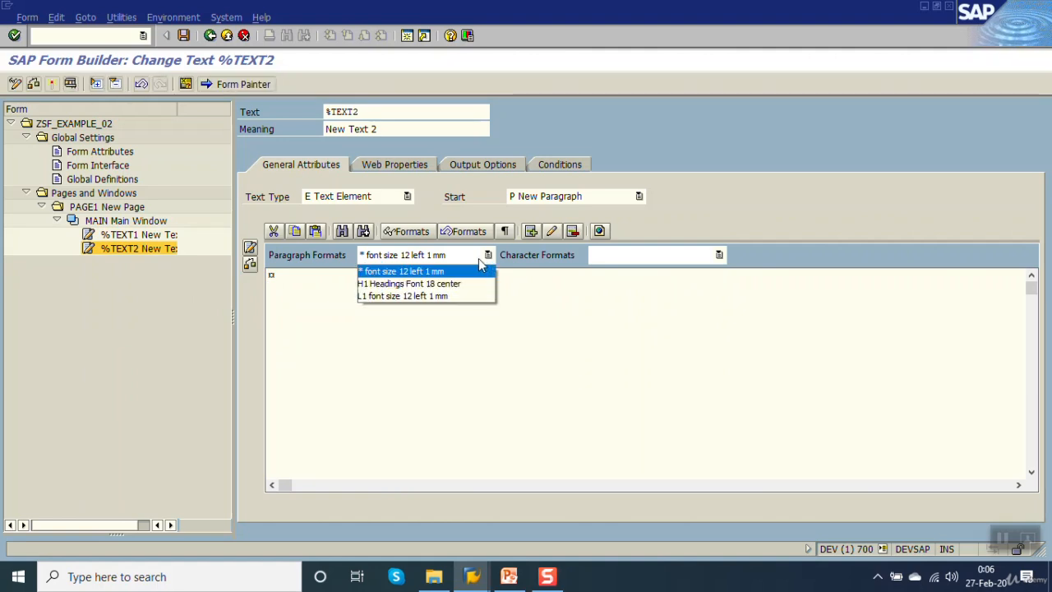
pyautogui.click(404, 294)
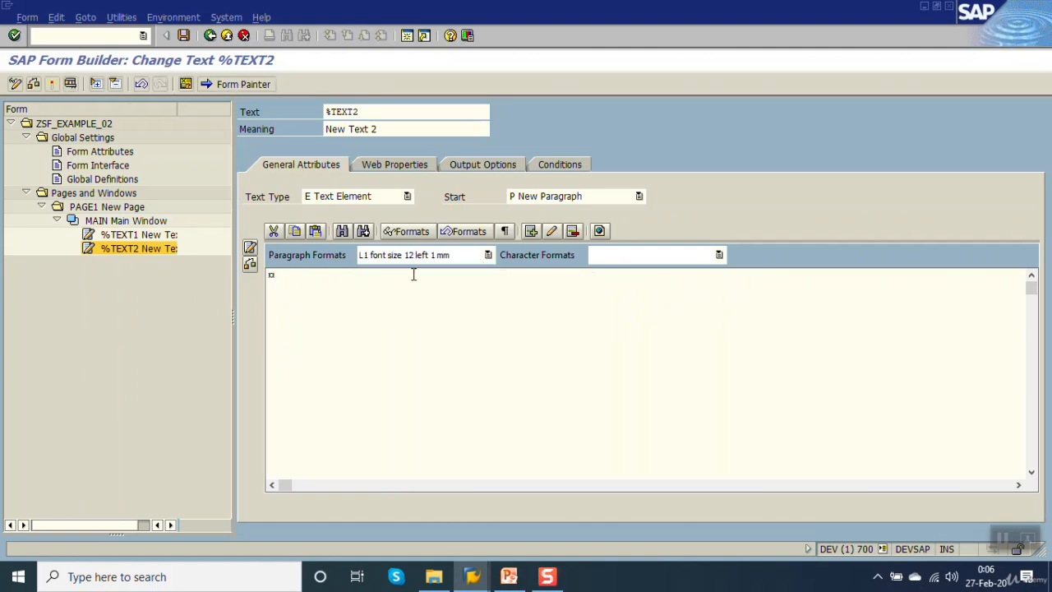
# Enter "Smartforms is a GUI tool, which is use for design of sap business documents." in the %TEXT2 text and save the form.
pyautogui.write('Smae')
pyautogui.press('BackSpace')
pyautogui.press('BackSpace')
pyautogui.press('BackSpace')
pyautogui.press('BackSpace')
pyautogui.write('Smartforms is a')
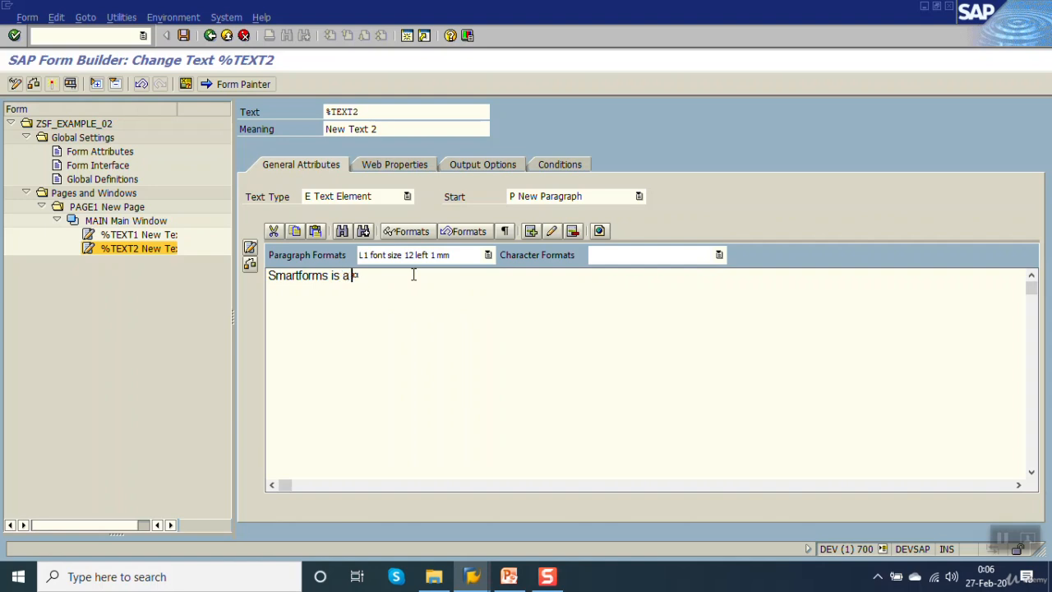
pyautogui.write(' GUI to')
pyautogui.write('lo')
pyautogui.write('ool, ')
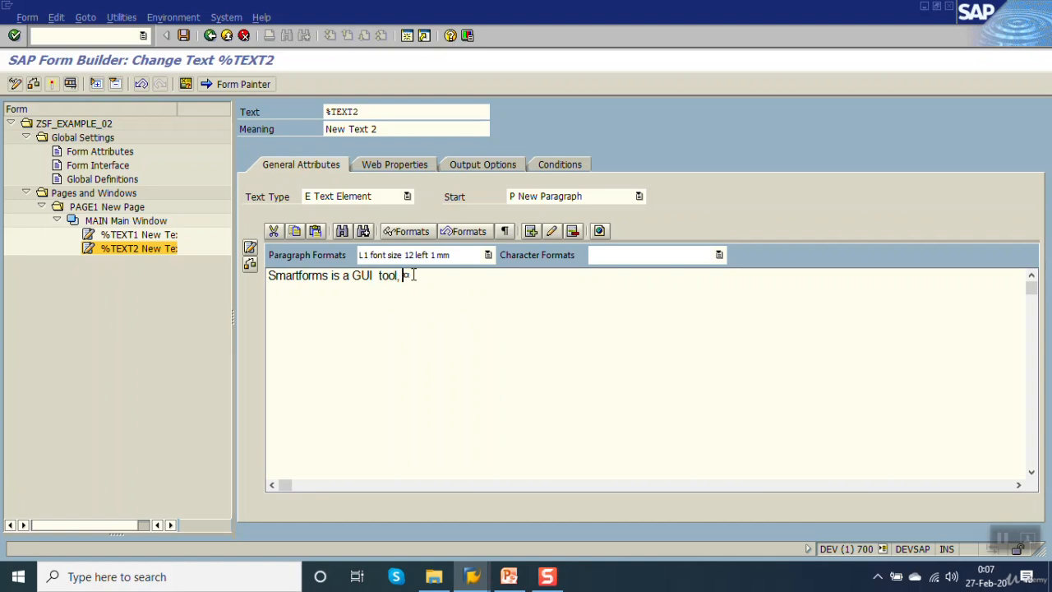
pyautogui.write('which is ')
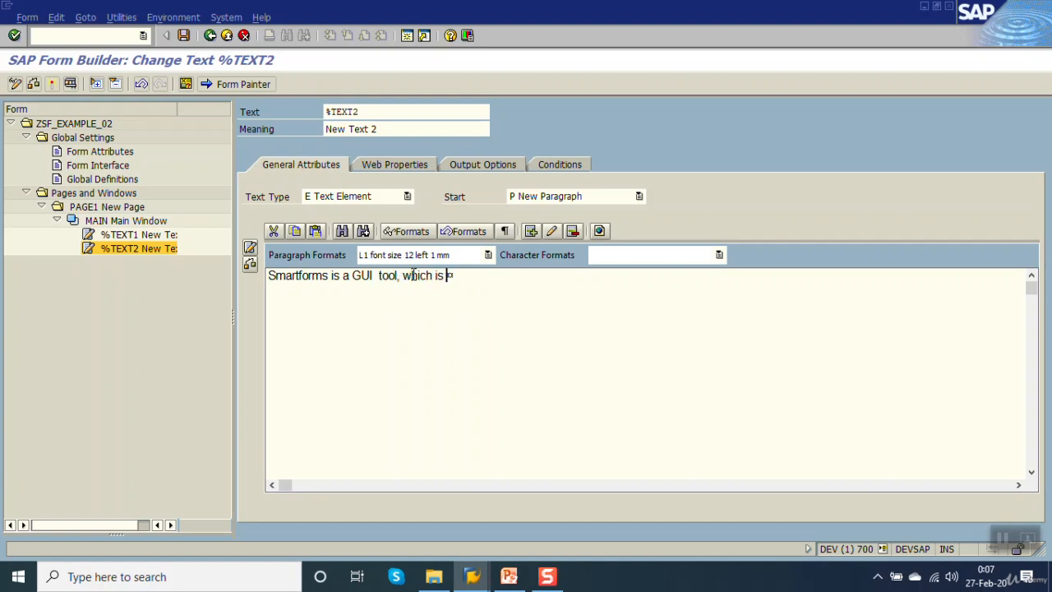
pyautogui.write('use for design ')
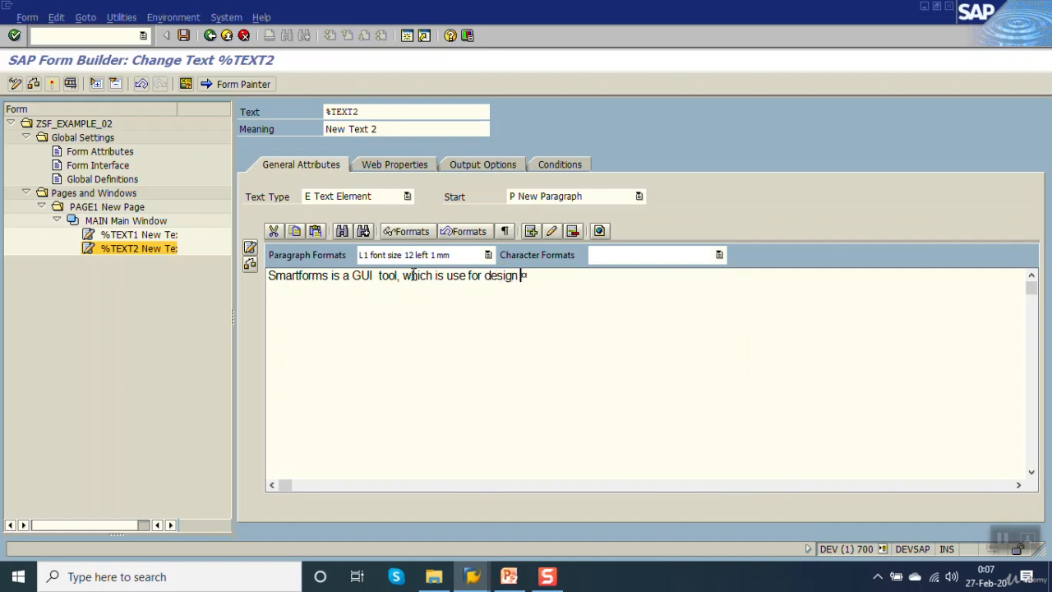
pyautogui.write('cof sap business ')
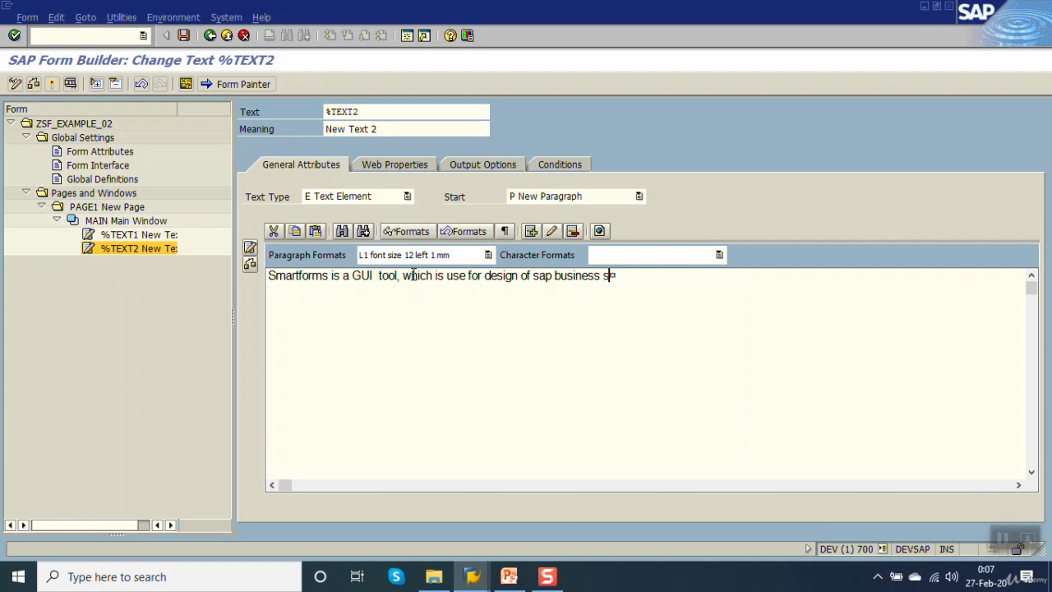
pyautogui.write('documents.')
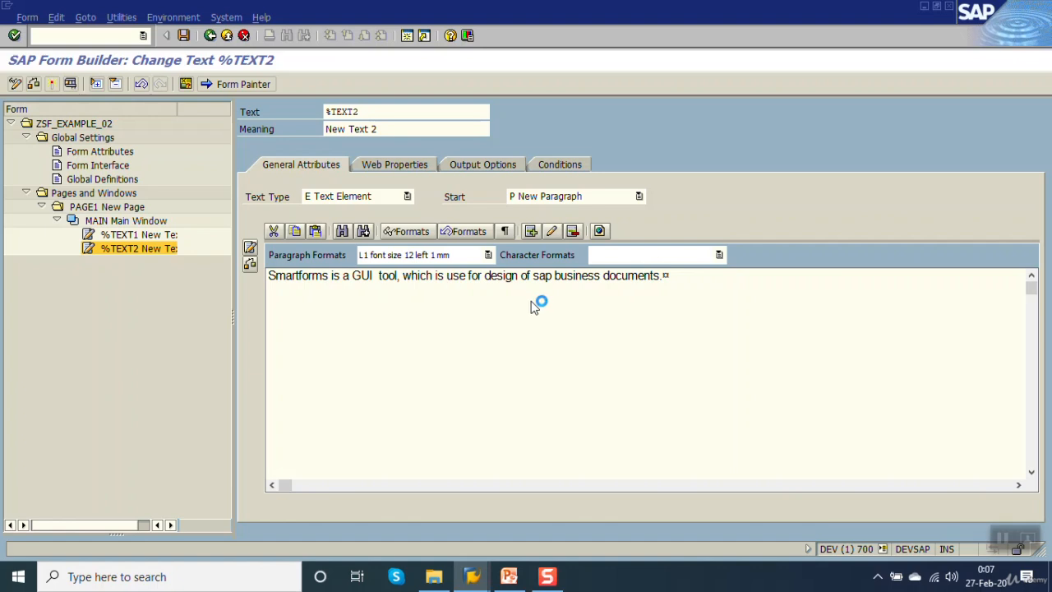
pyautogui.hotkey('ctrl', 's')
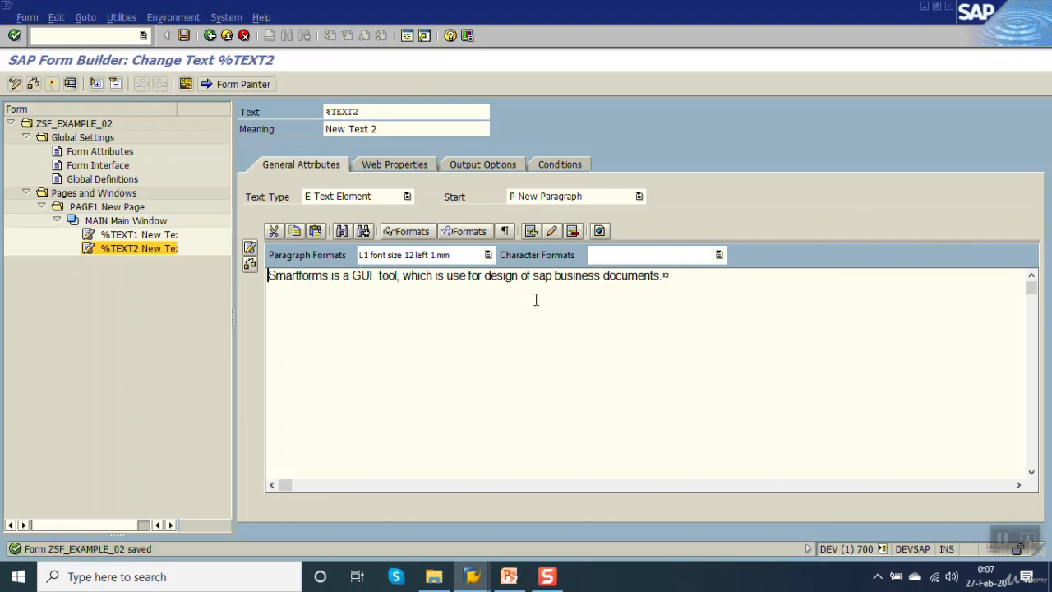
# Apply the character format B1 Bold 14 to "sap business documents." in the %TEXT2 text and save the form.
pyautogui.moveTo(533, 275); pyautogui.dragTo(661, 275)
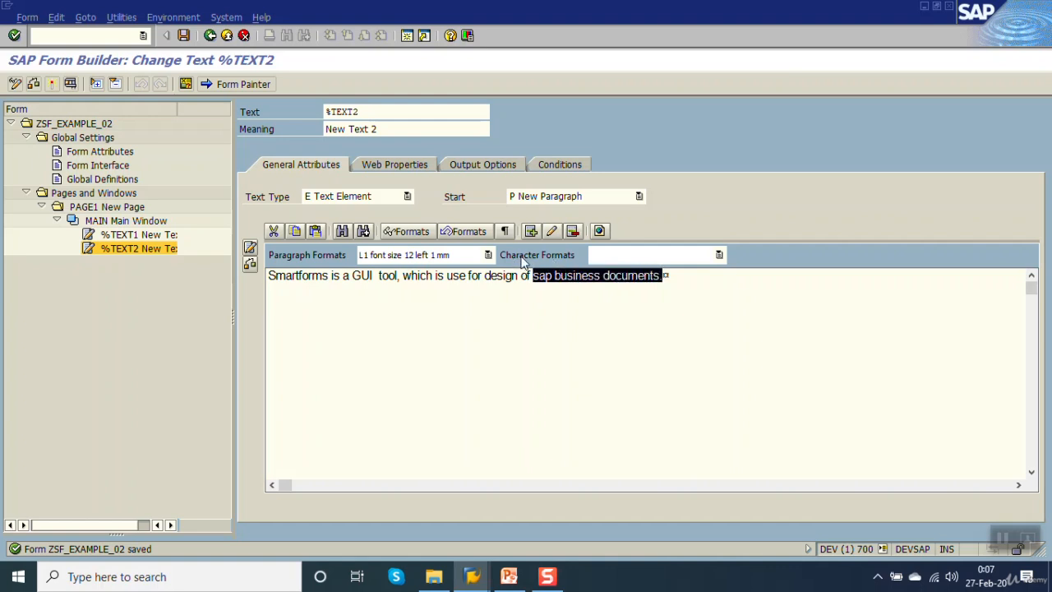
pyautogui.click(720, 256)
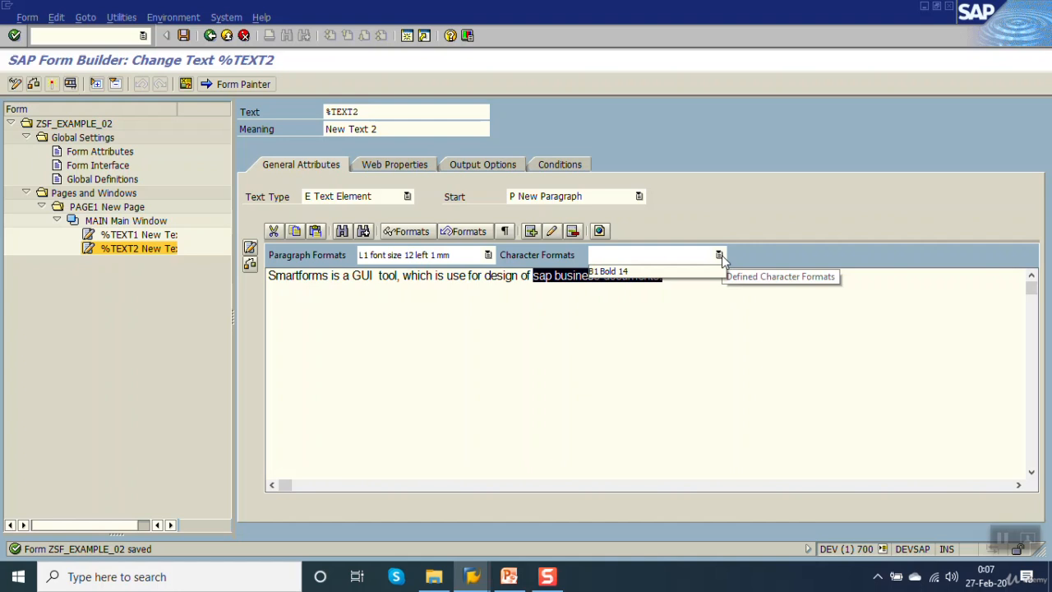
pyautogui.click(637, 274)
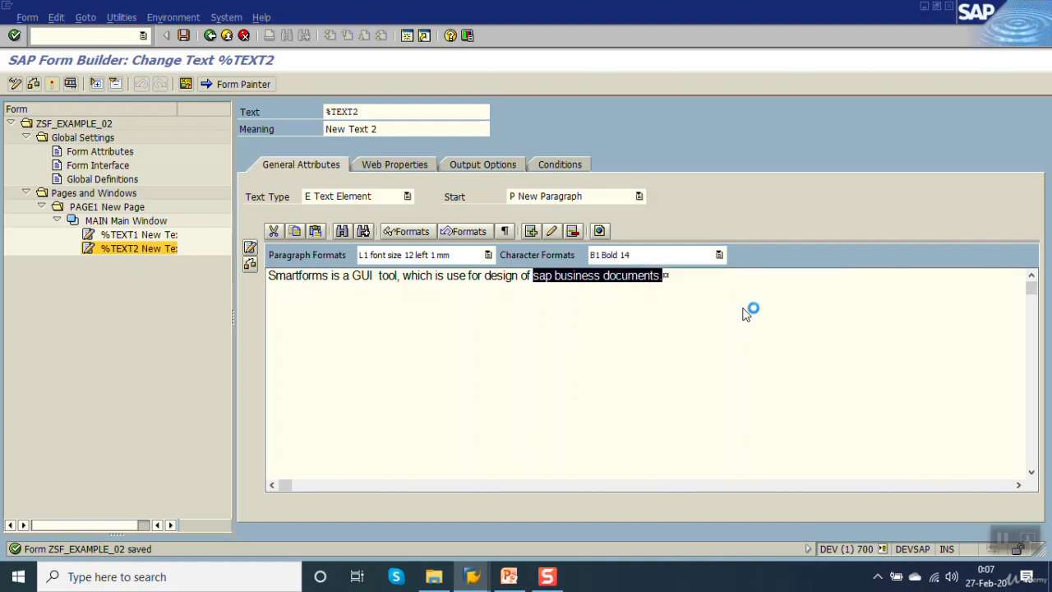
pyautogui.click(685, 290)
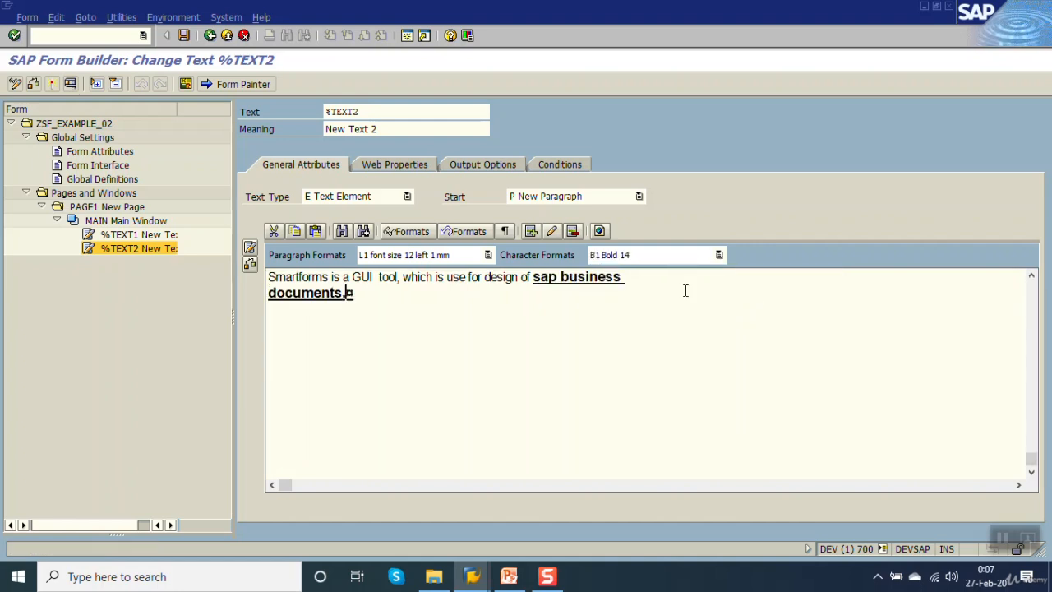
pyautogui.click(185, 36)
# Activate the form ZSF_EXAMPLE_02 and test its function module through to the print preview.
pyautogui.click(52, 85)
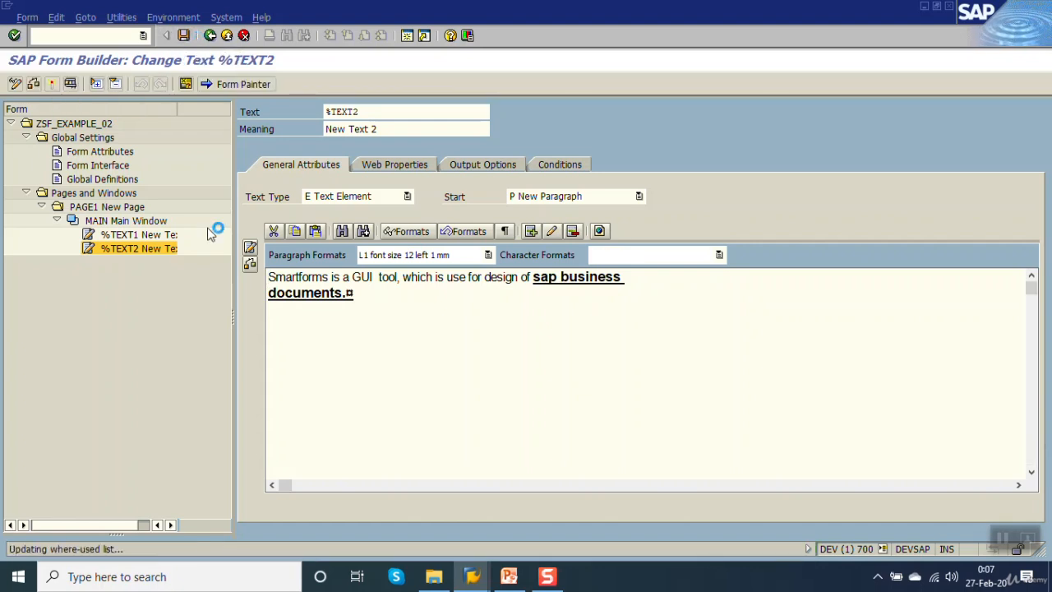
pyautogui.press('F8')
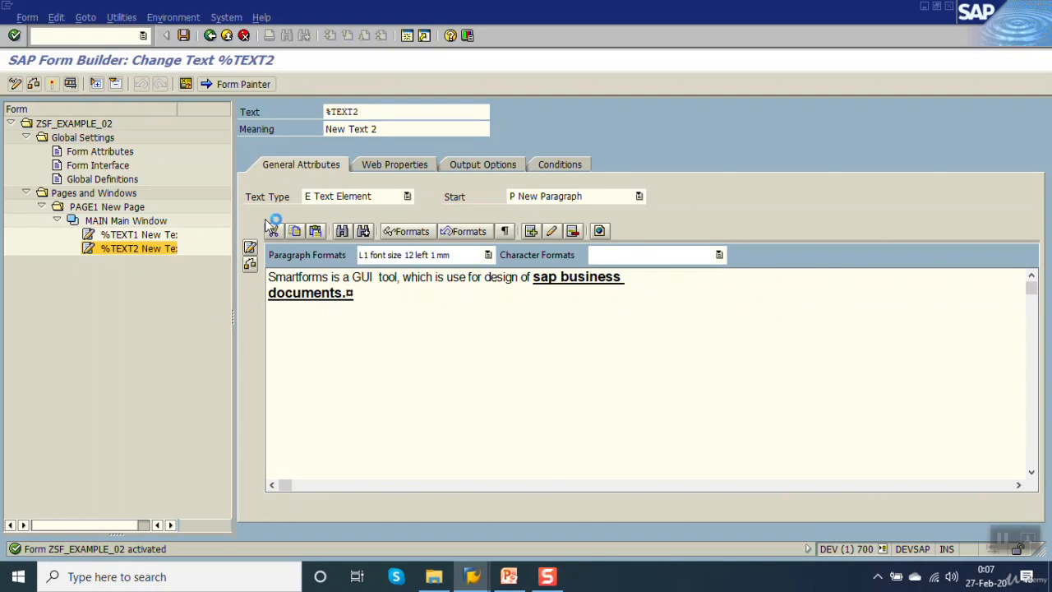
pyautogui.press('F8')
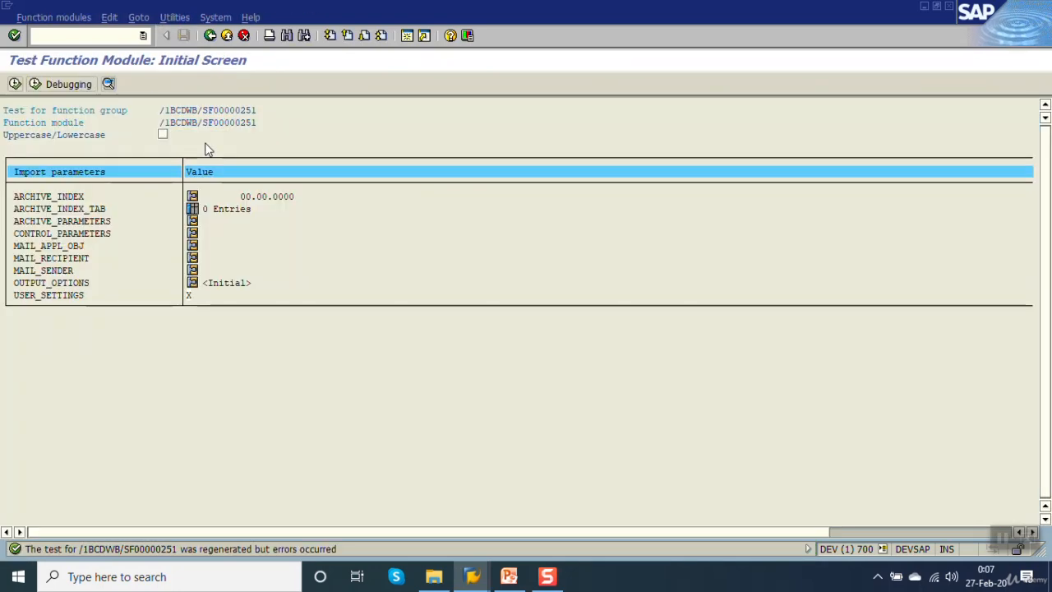
pyautogui.press('F8')
pyautogui.press('F8')
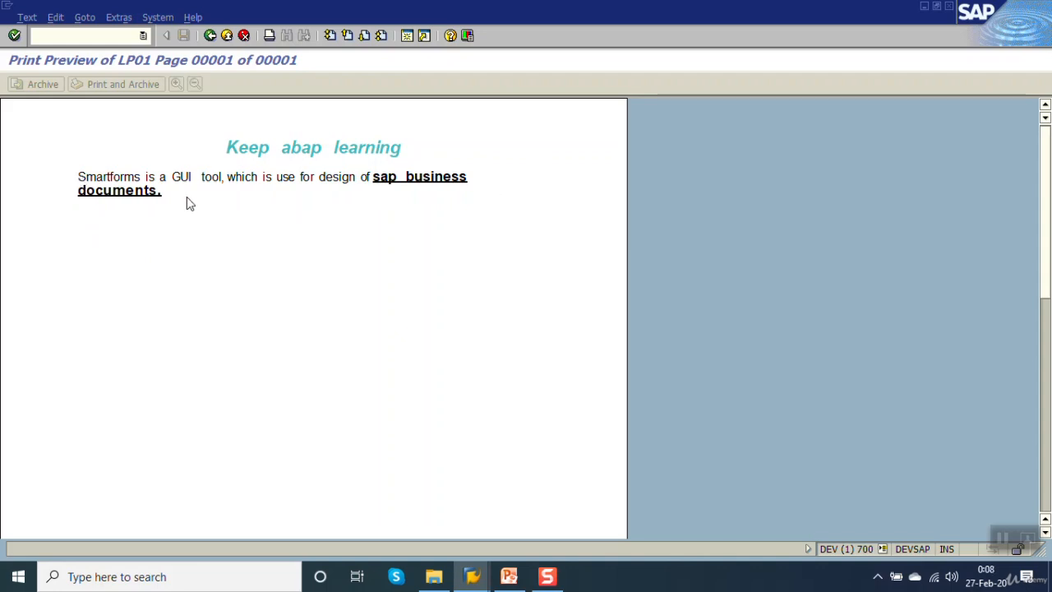
# Close the print preview and leave the function module test to return to the form's %TEXT2 node.
pyautogui.click(211, 38)
pyautogui.click(210, 37)
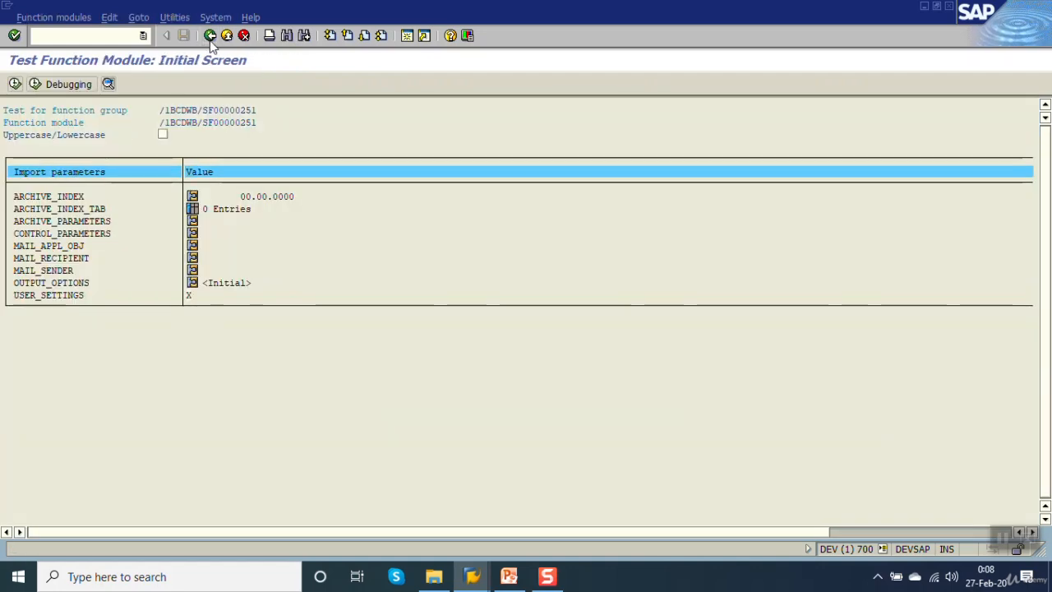
pyautogui.click(210, 38)
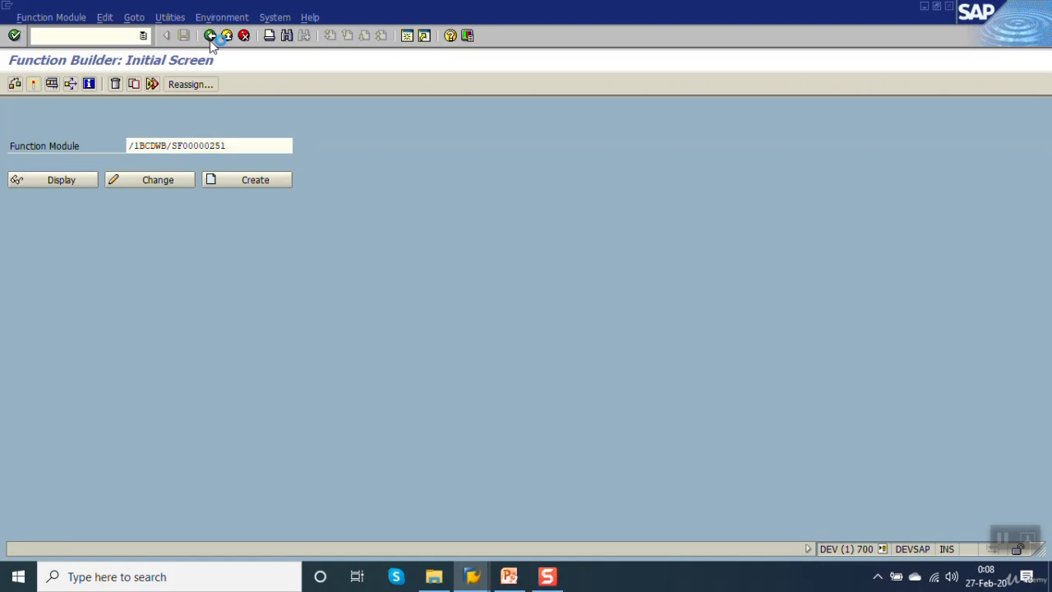
pyautogui.click(210, 38)
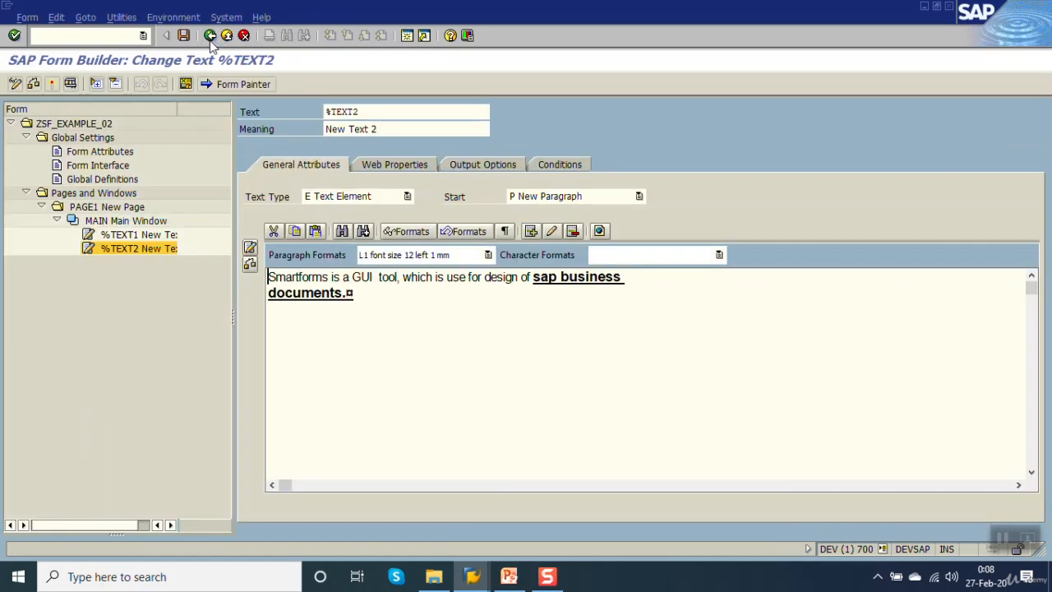
# Create another text element below %TEXT2 in the MAIN window and start editing its empty text.
pyautogui.click(138, 250)
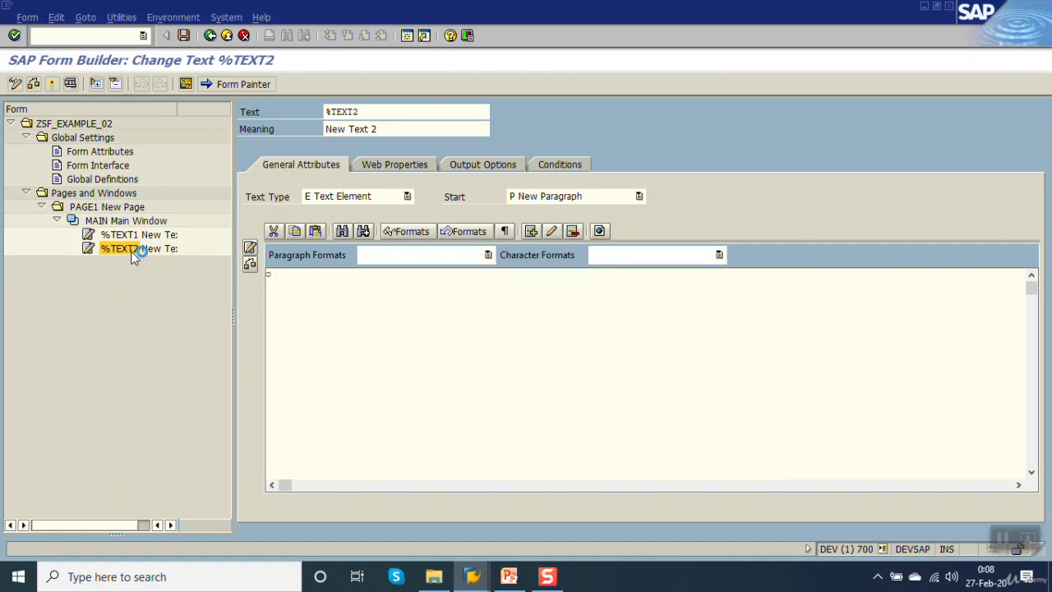
pyautogui.rightClick(135, 255)
pyautogui.moveTo(158, 262)
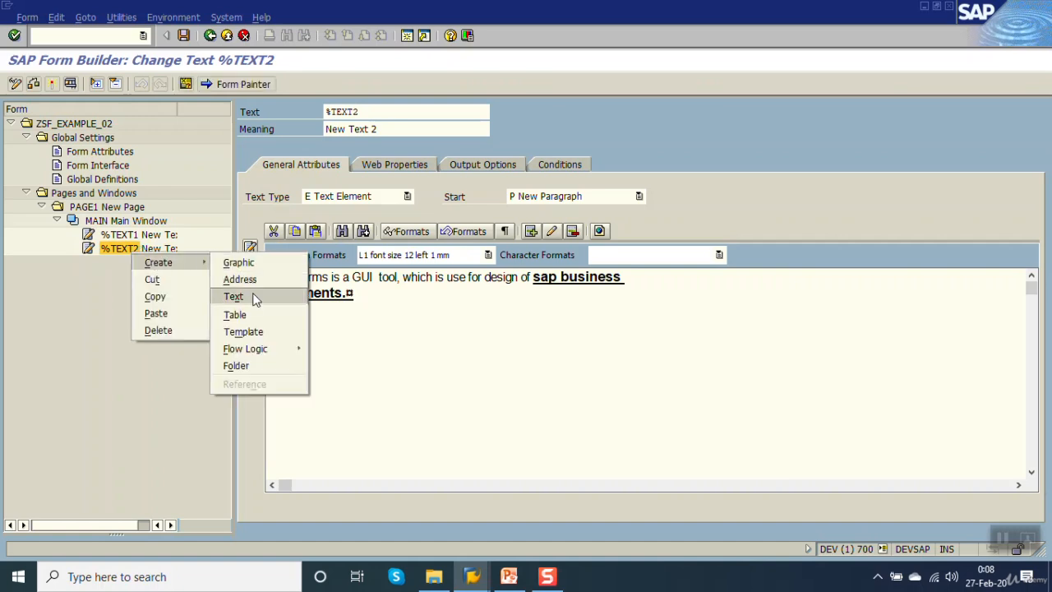
pyautogui.click(234, 297)
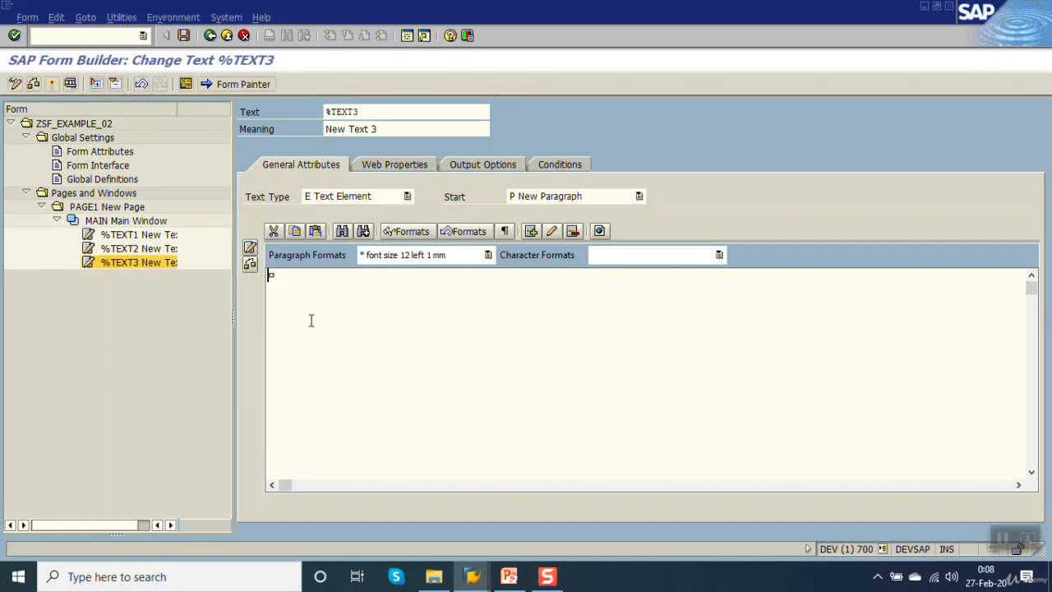
pyautogui.click(279, 276)
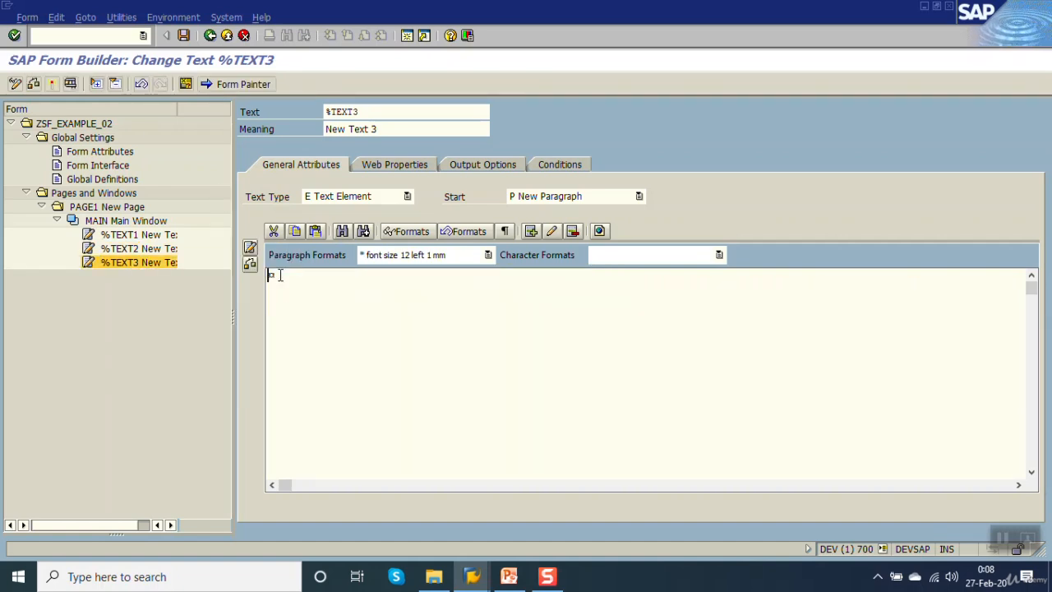
# Show the field list and insert the system field DATE from System Fields > SFSY into the %TEXT3 text.
pyautogui.click(186, 84)
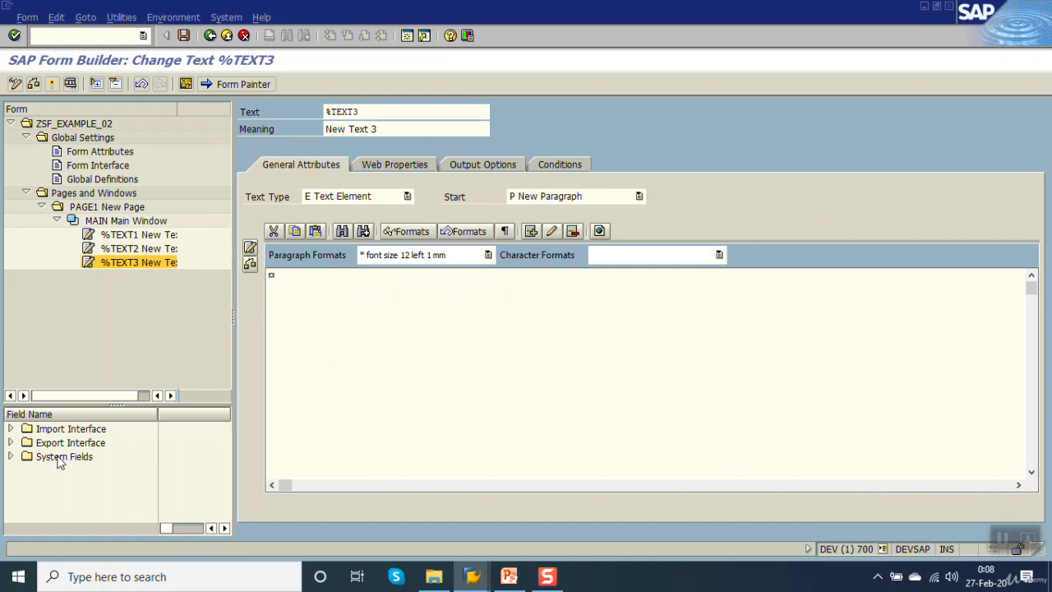
pyautogui.click(11, 456)
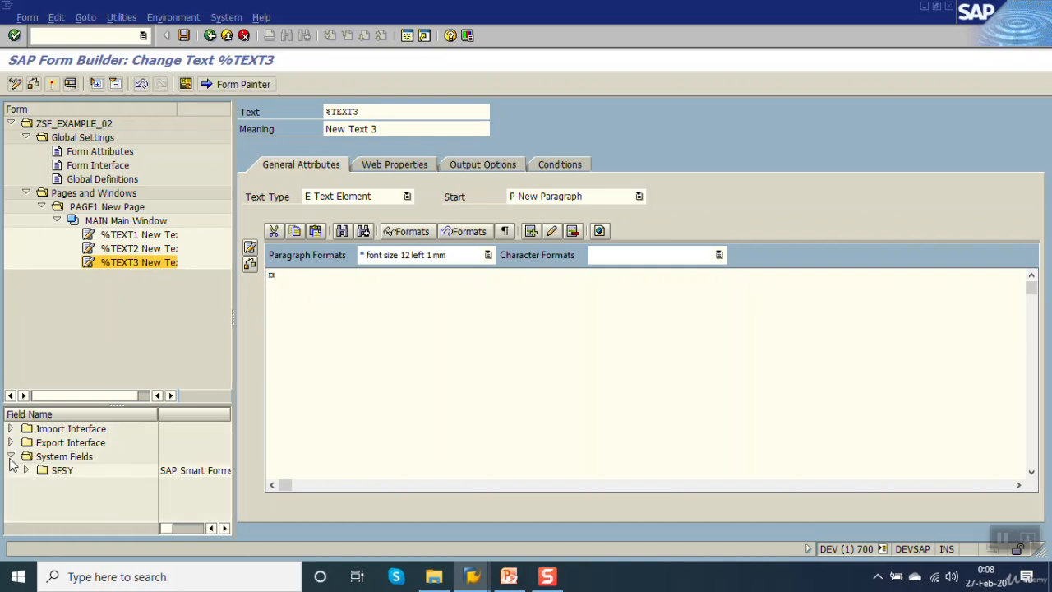
pyautogui.click(59, 473)
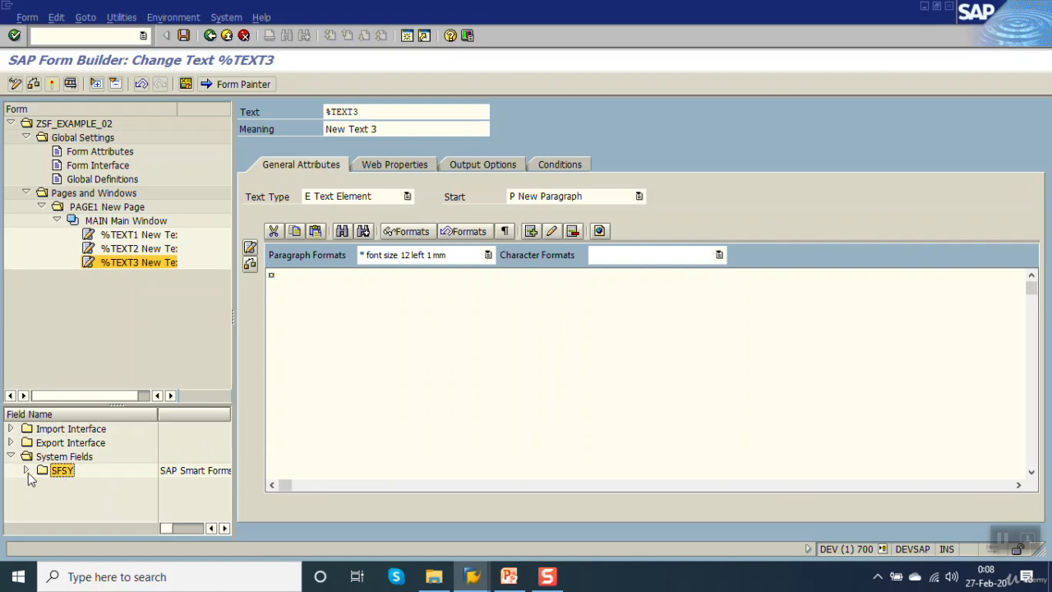
pyautogui.click(27, 471)
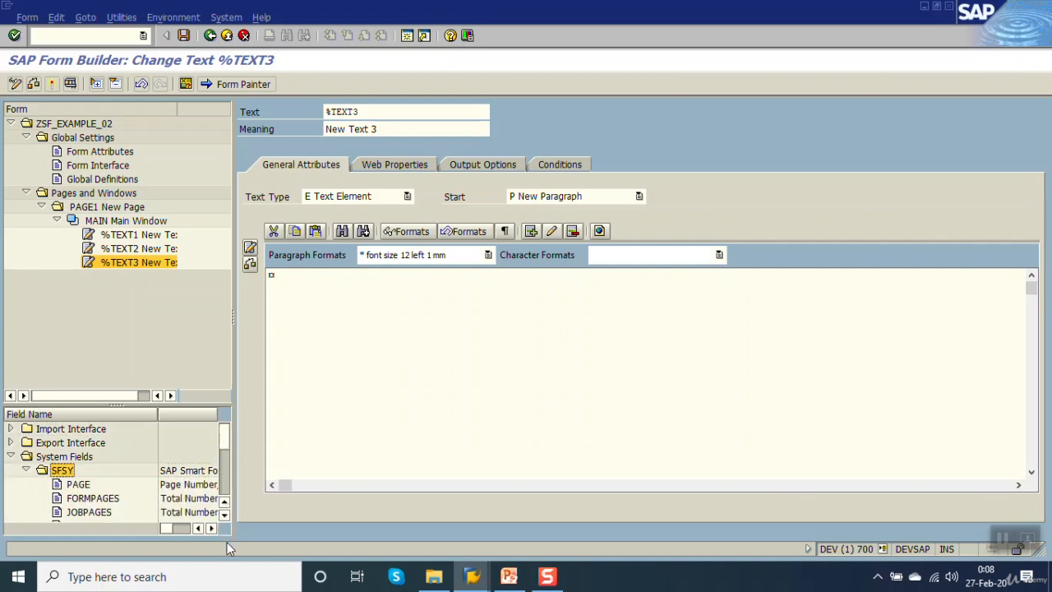
pyautogui.click(224, 516)
pyautogui.click(224, 515)
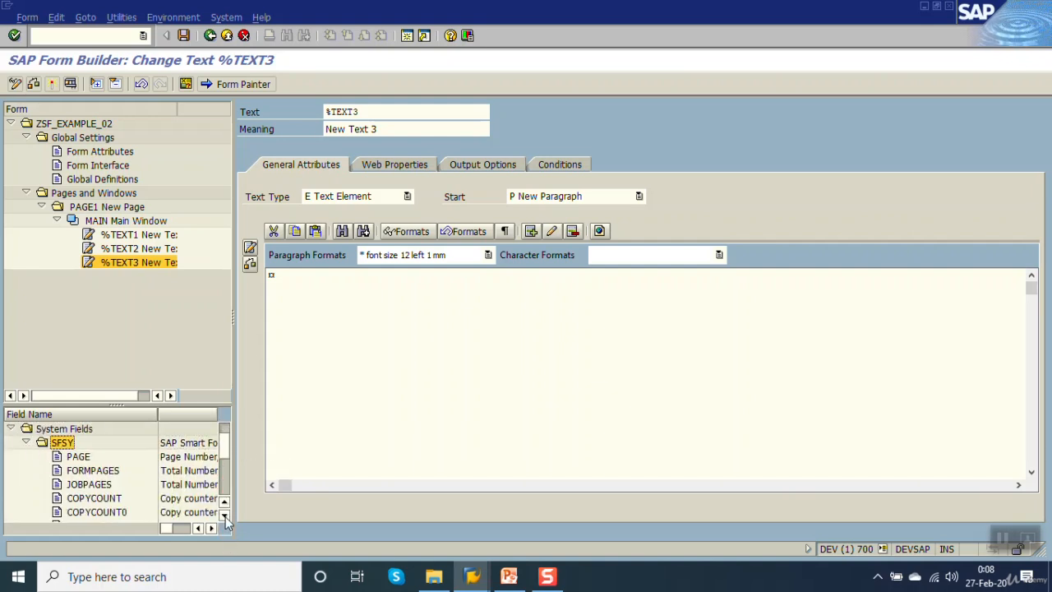
pyautogui.click(224, 515)
pyautogui.click(224, 515)
pyautogui.click(225, 515)
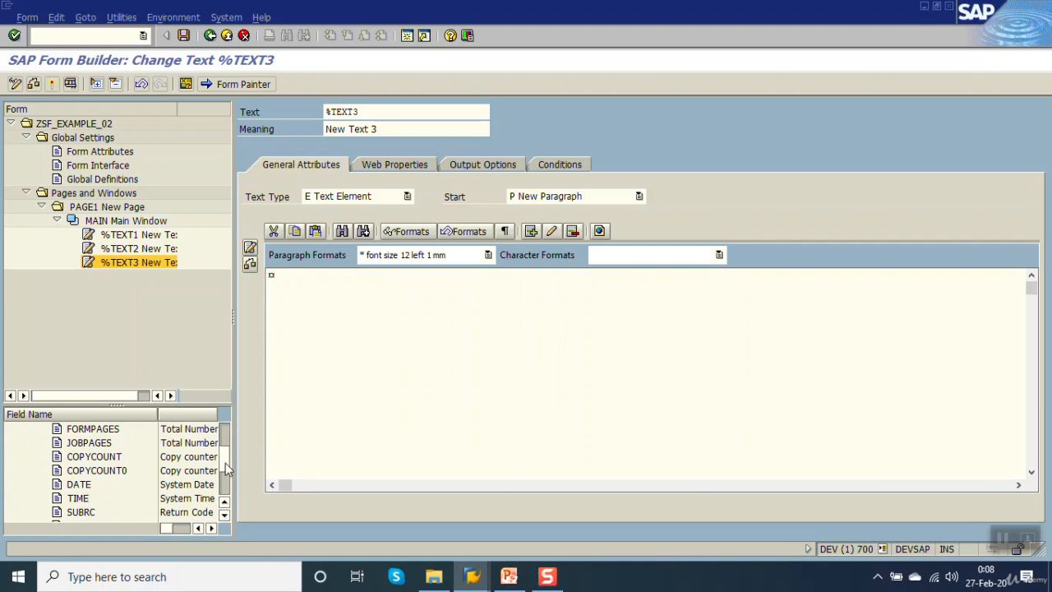
pyautogui.click(77, 488)
pyautogui.moveTo(279, 308); pyautogui.dragTo(276, 278)
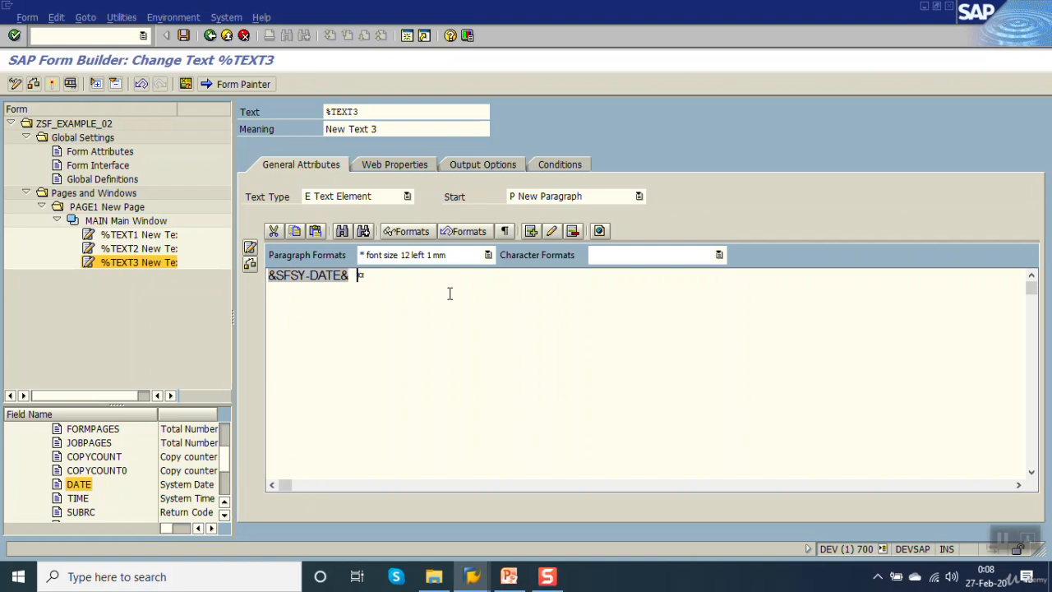
# Insert the system field TIME after the date field in %TEXT3 and label the two fields "Date :" and "Time :".
pyautogui.click(81, 497)
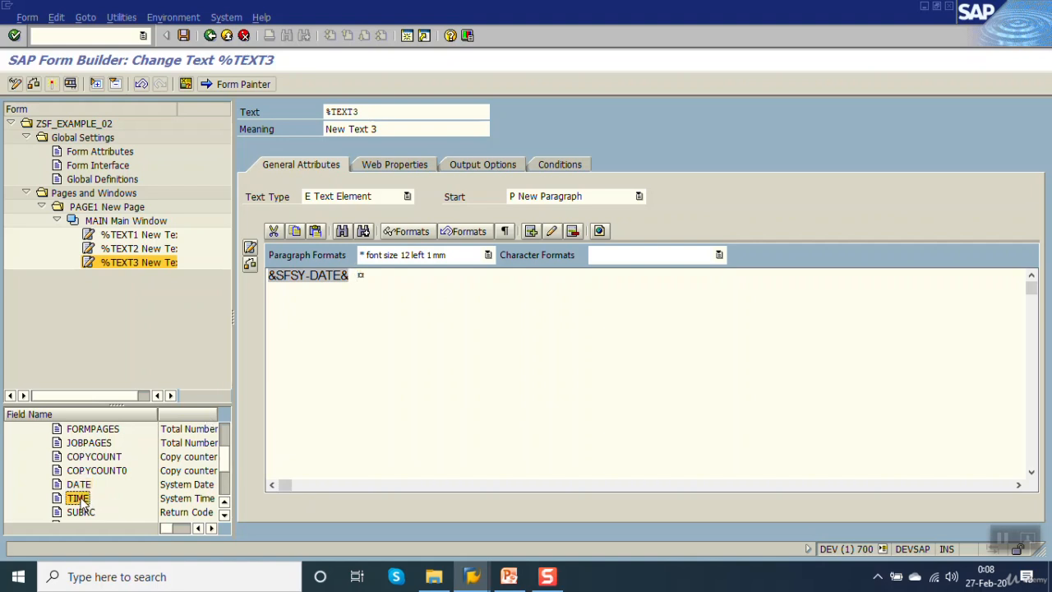
pyautogui.moveTo(80, 498); pyautogui.dragTo(359, 276)
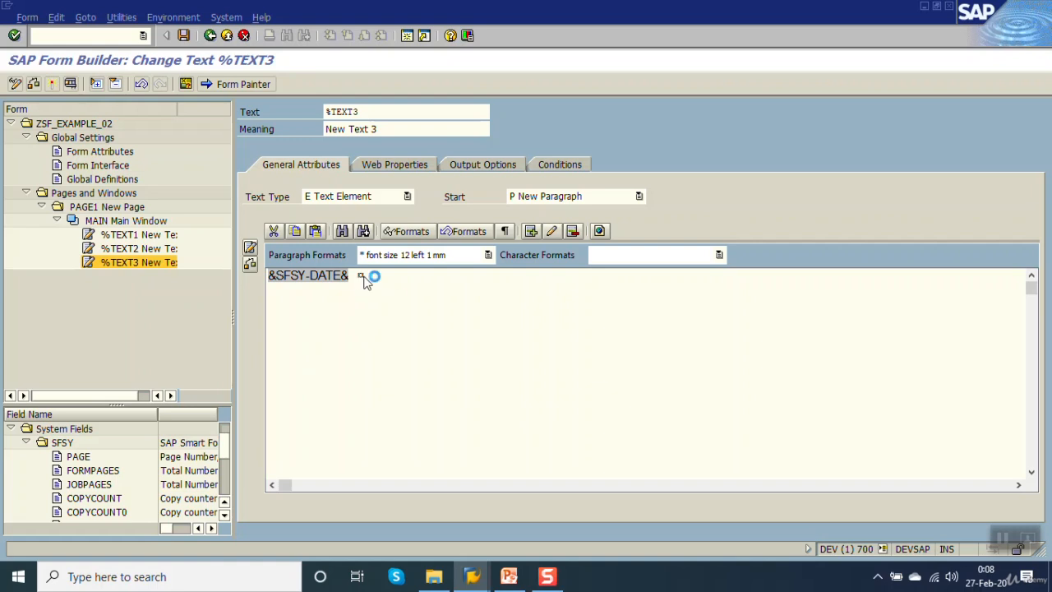
pyautogui.click(400, 307)
pyautogui.write('Date ')
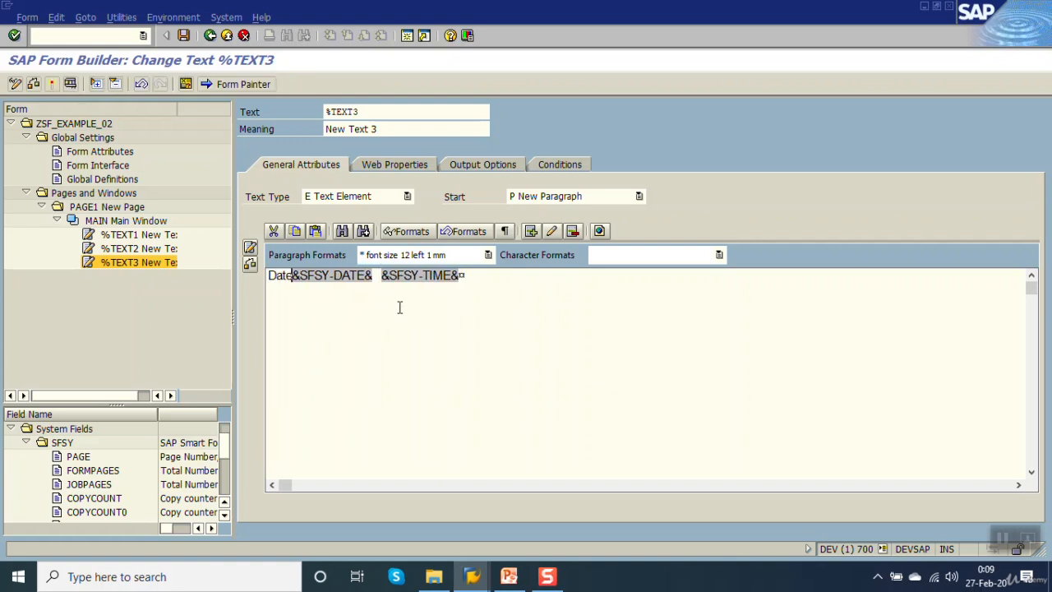
pyautogui.write(': ')
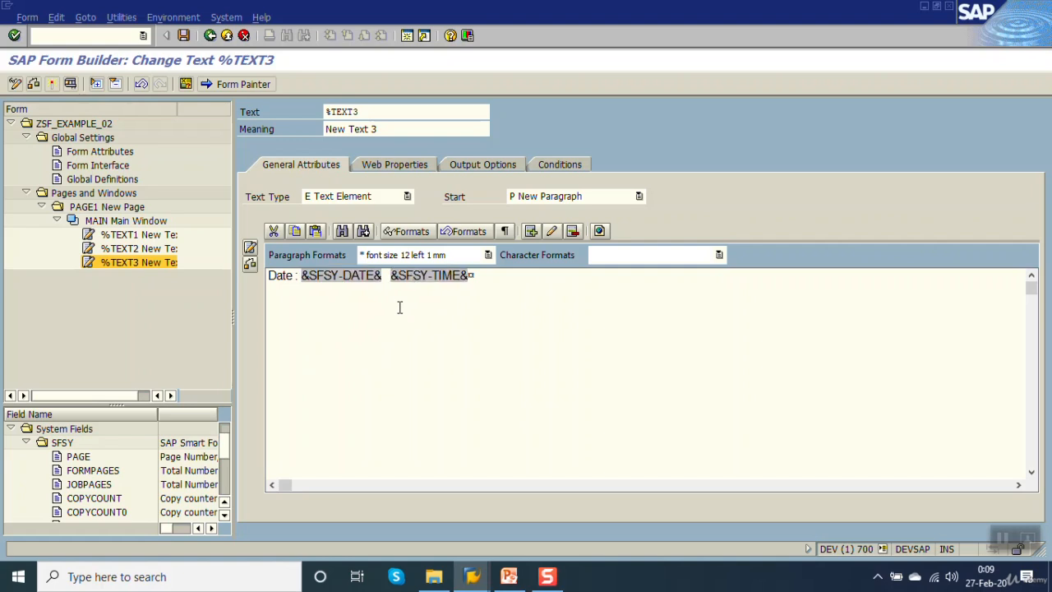
pyautogui.write('Time ')
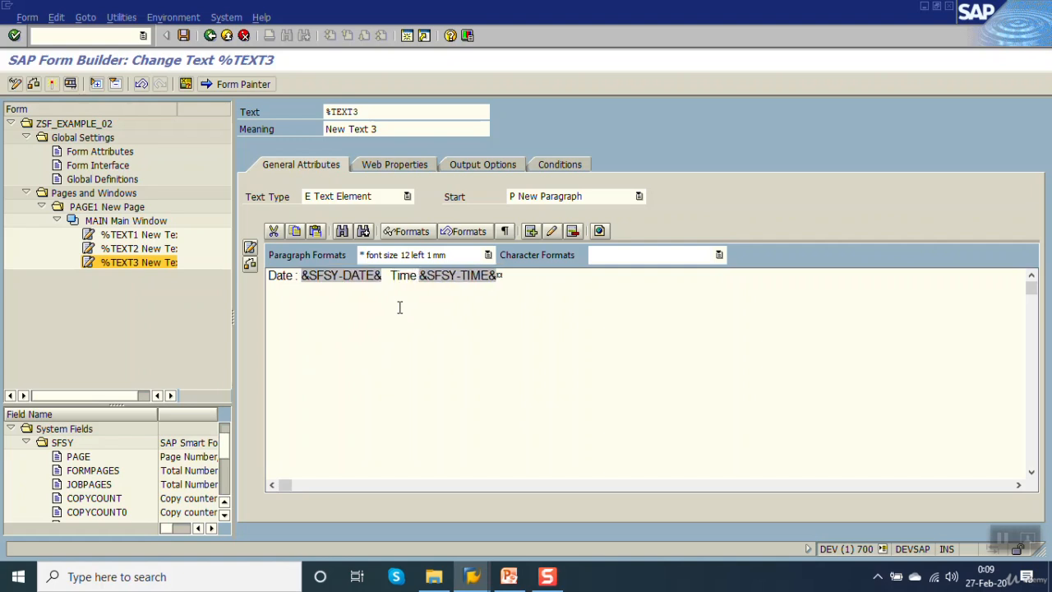
pyautogui.write(':')
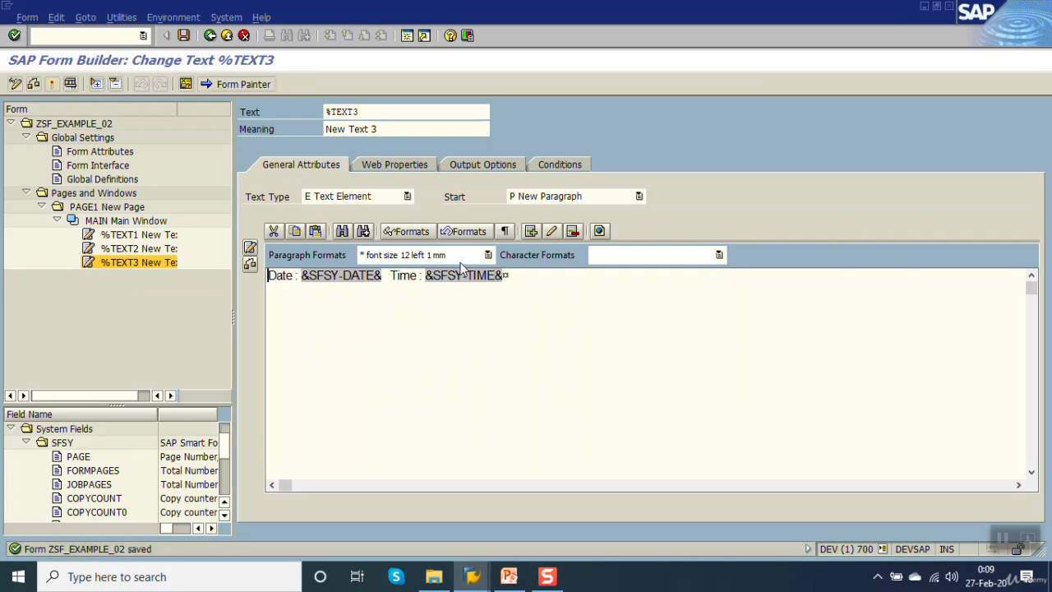
# Activate the form with its date and time text and test its function module through to the print preview.
pyautogui.click(51, 85)
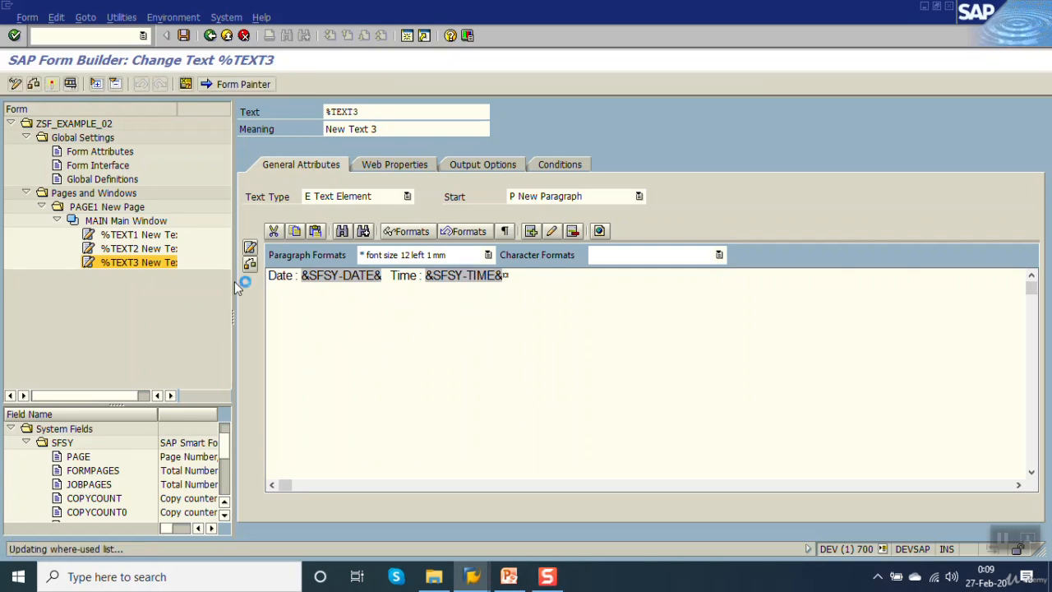
pyautogui.click(70, 86)
pyautogui.press('F8')
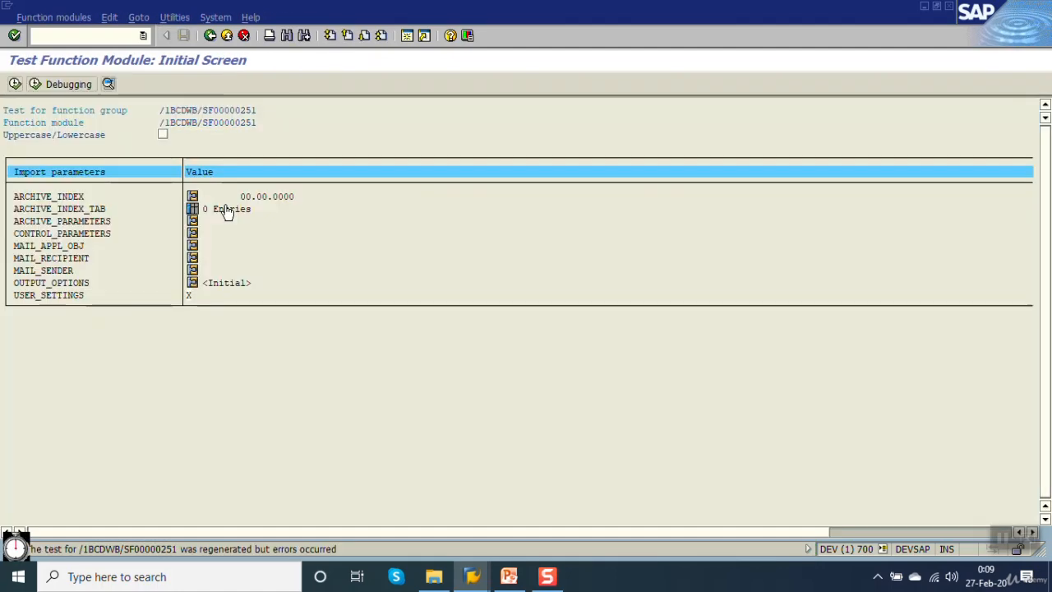
pyautogui.press('F8')
pyautogui.press('F8')
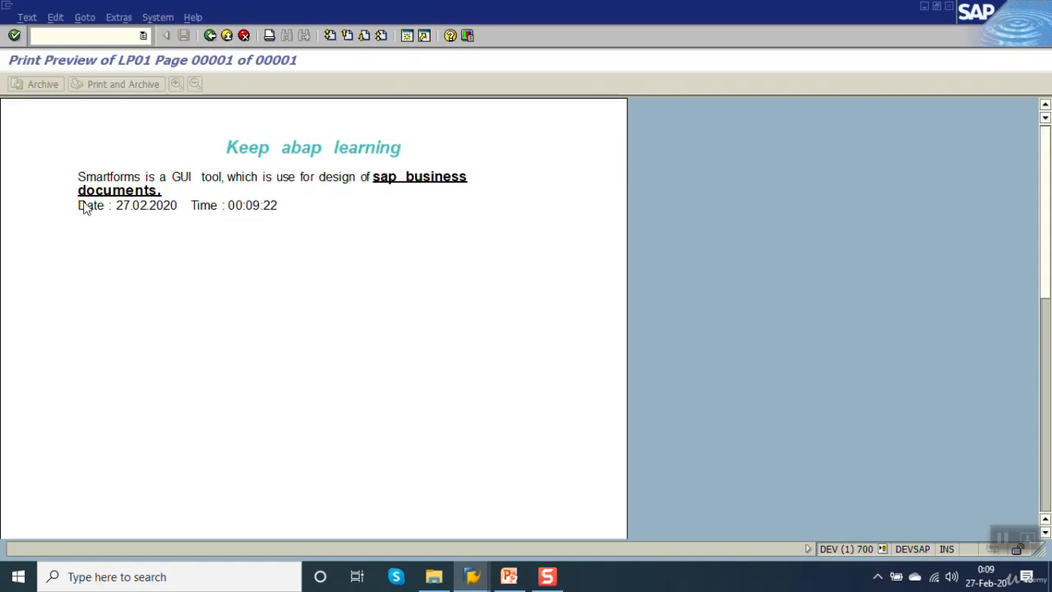
# Close the print preview and leave the function module test to return to the form's %TEXT3 node.
pyautogui.click(209, 35)
pyautogui.click(210, 35)
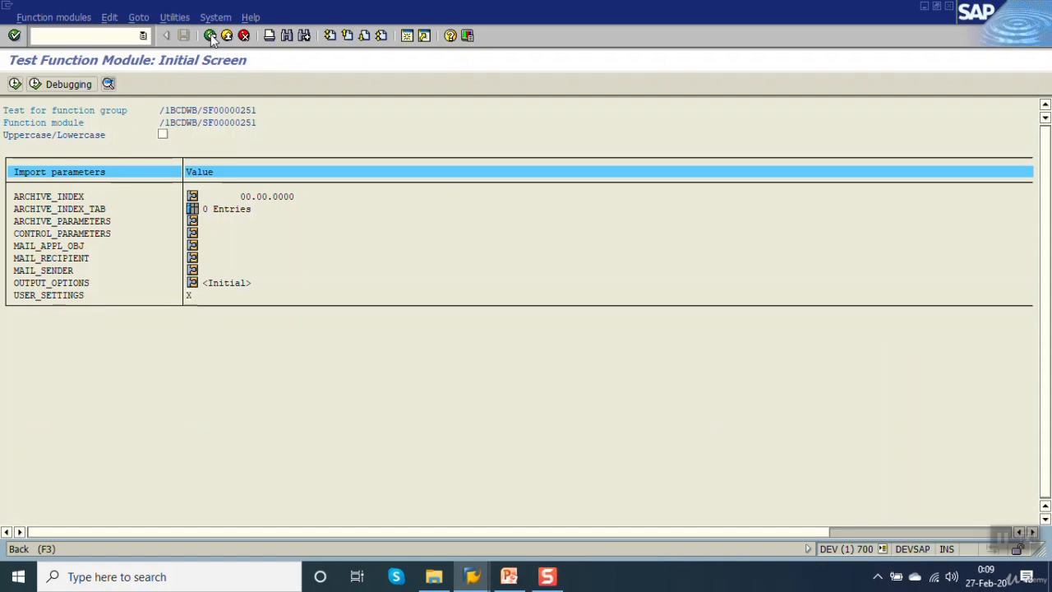
pyautogui.click(210, 35)
pyautogui.click(209, 36)
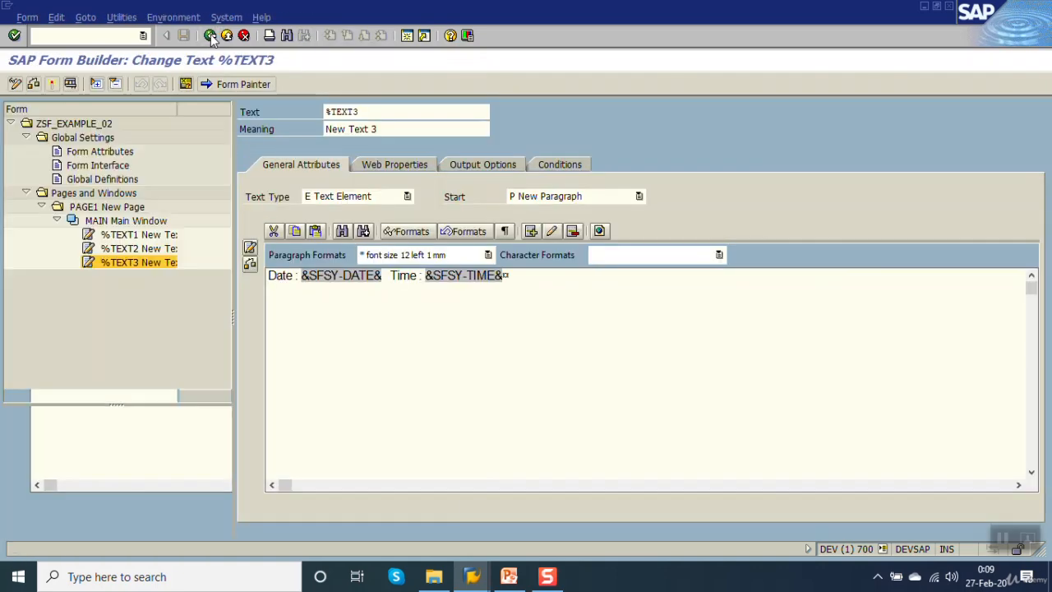
pyautogui.click(209, 36)
# Switch to the Smartforms presentation in PowerPoint and review the slide on page types, orientation, smart styles and text elements.
pyautogui.click(510, 576)
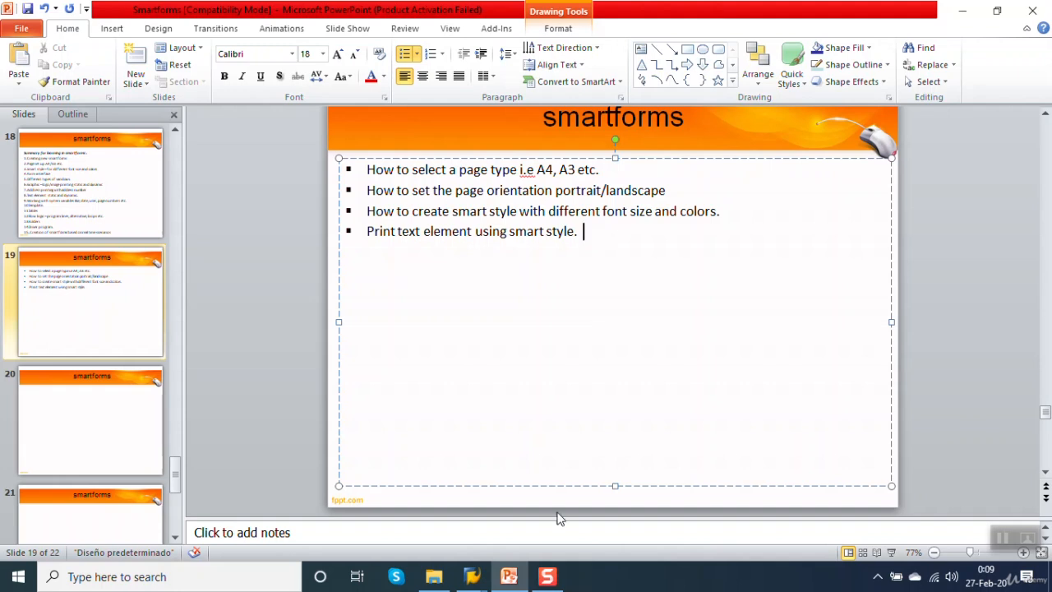
pyautogui.click(547, 578)
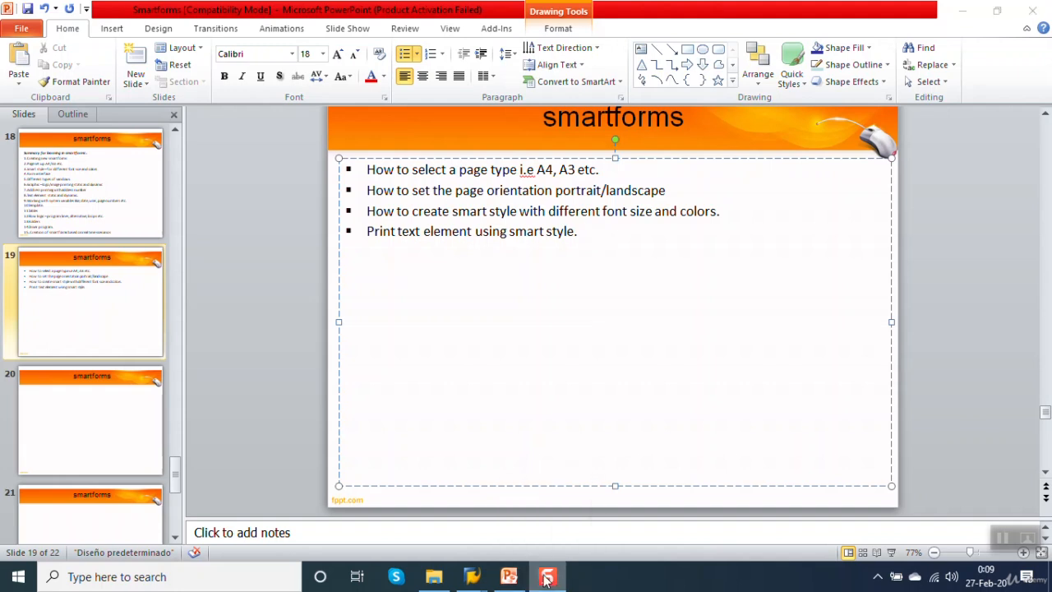